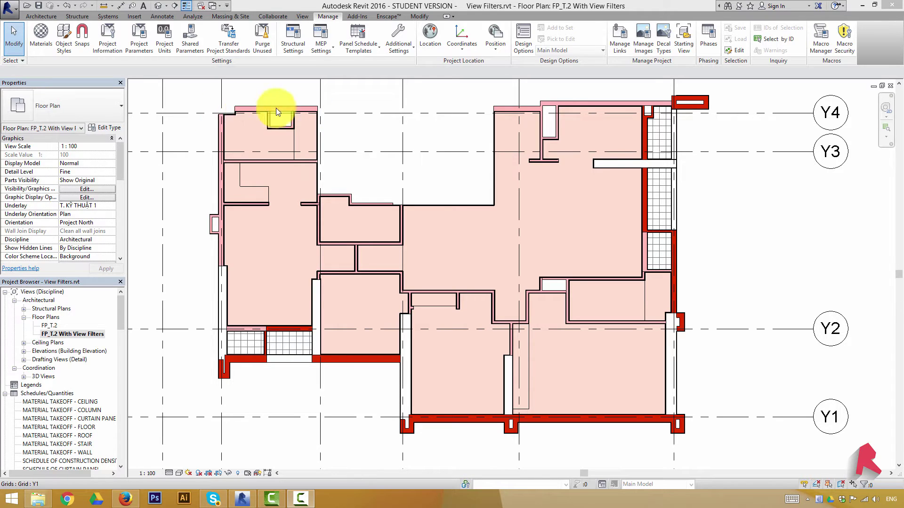
- Zoom and pan the plan while selecting, then deselecting, the upper-left room's top wall
scroll(222, 118, up, 3)
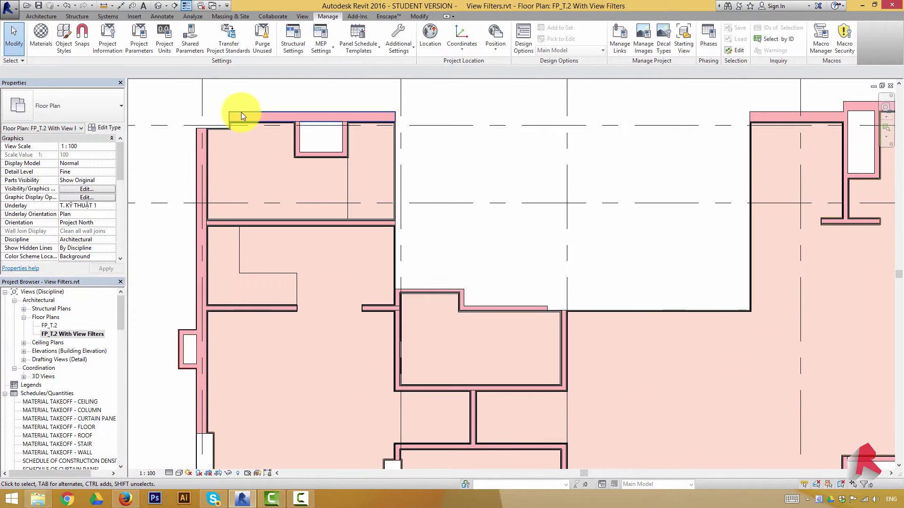
click(218, 116)
scroll(403, 107, down, 3)
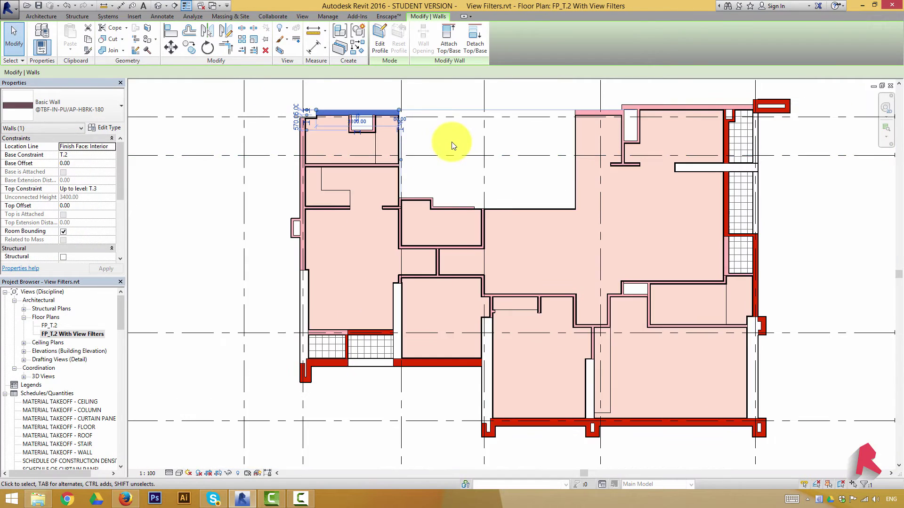
key(Escape)
scroll(397, 248, down, 1)
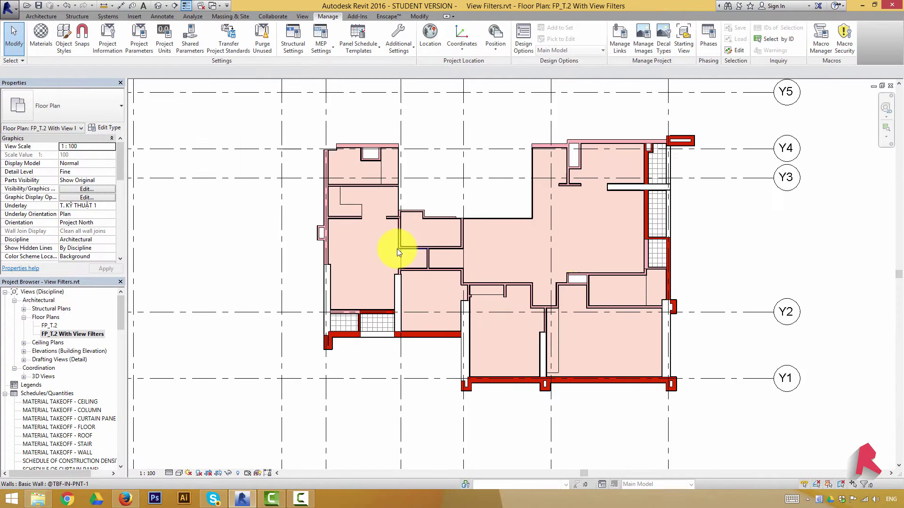
middle_drag(571, 255, 561, 248)
scroll(593, 237, up, 1)
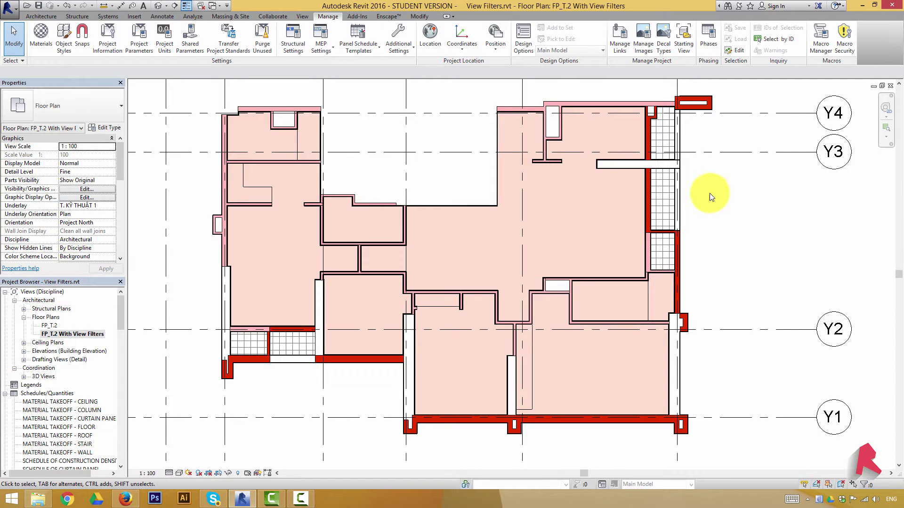
scroll(267, 109, up, 1)
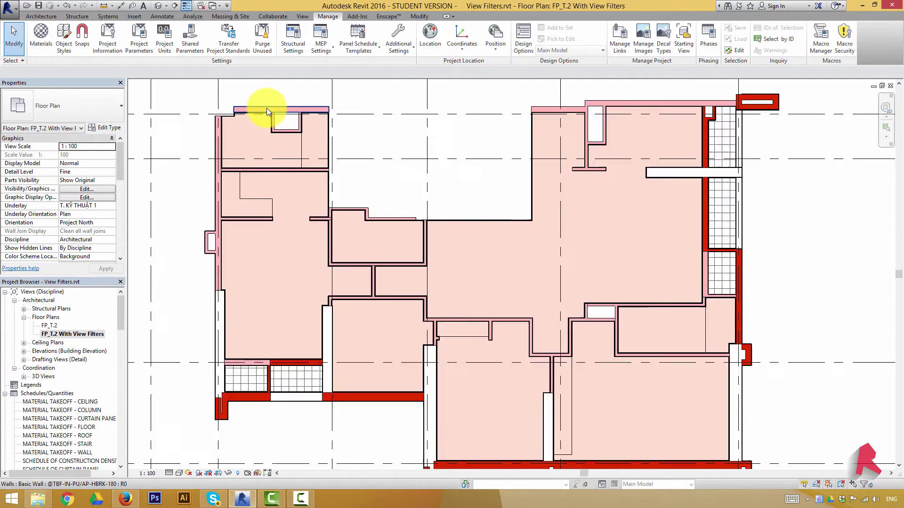
scroll(267, 109, up, 2)
click(278, 108)
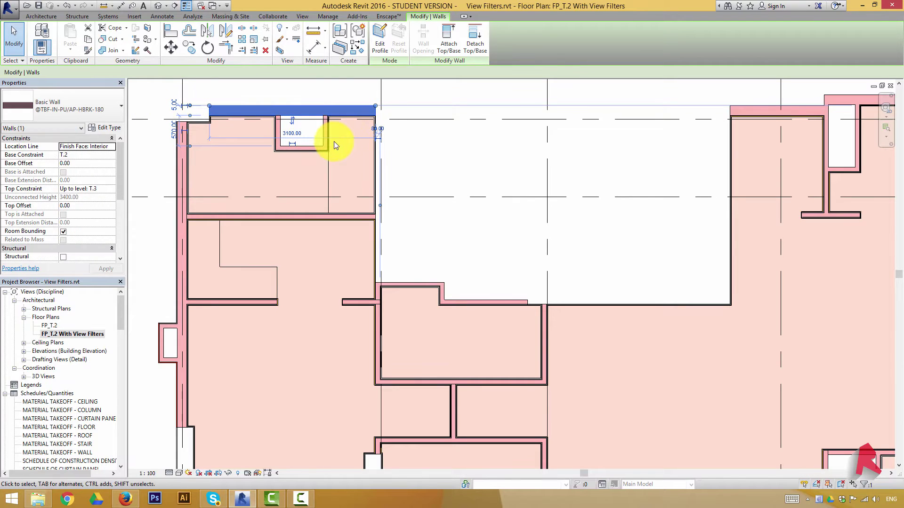
scroll(323, 159, down, 3)
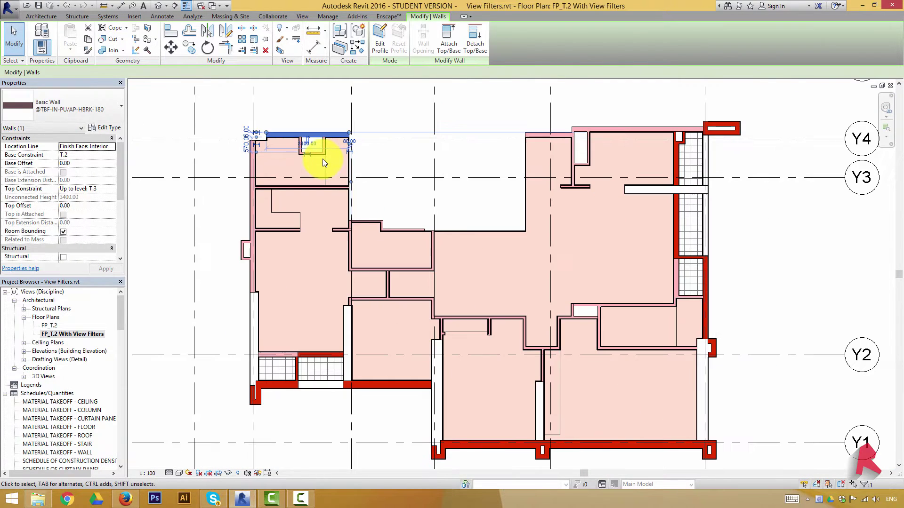
middle_drag(369, 177, 359, 167)
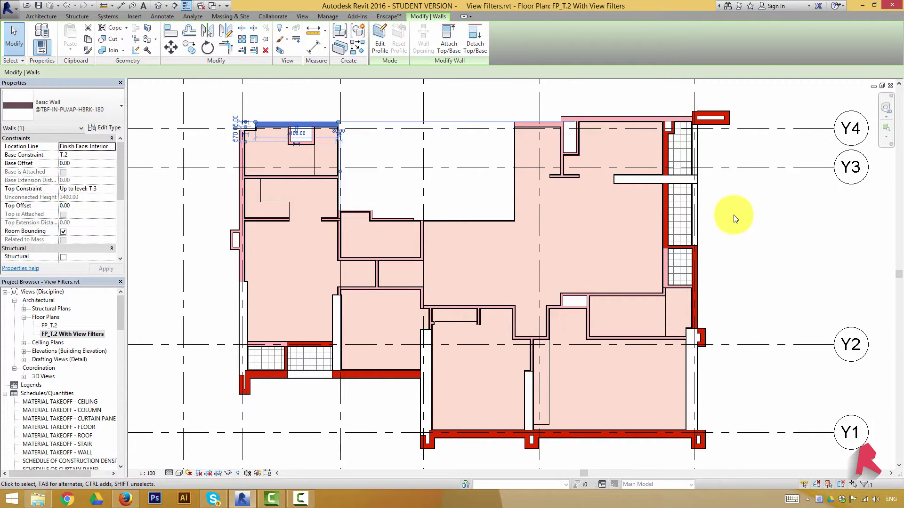
key(Escape)
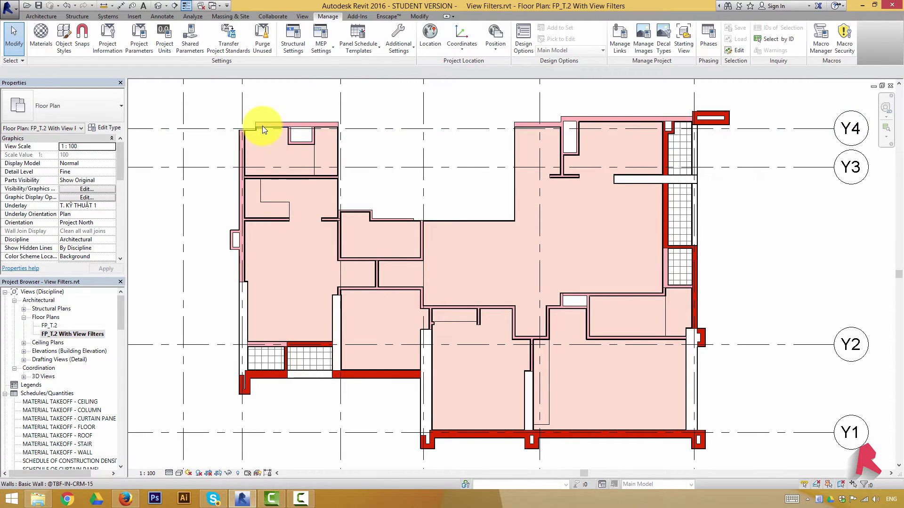
- Zoom in closer and select the pink top wall of the upper-left room
scroll(261, 126, up, 2)
scroll(399, 131, down, 3)
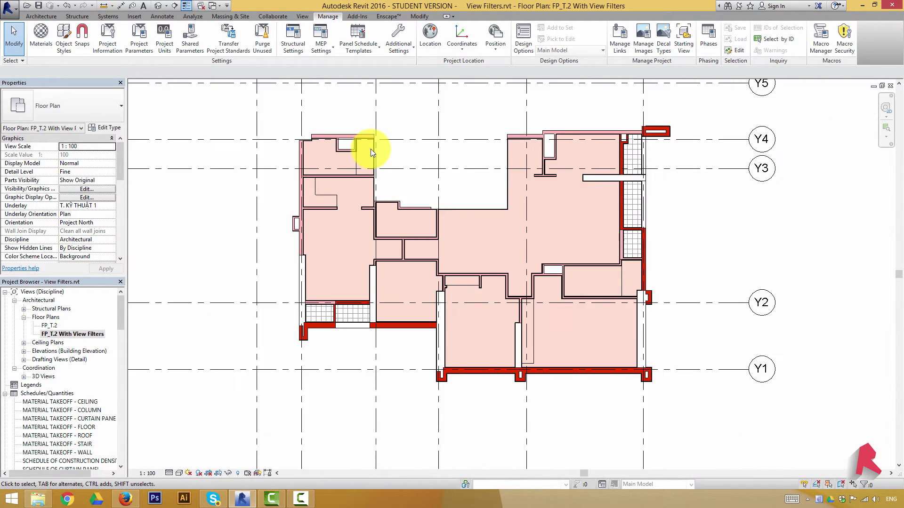
scroll(369, 145, up, 1)
middle_drag(756, 238, 720, 220)
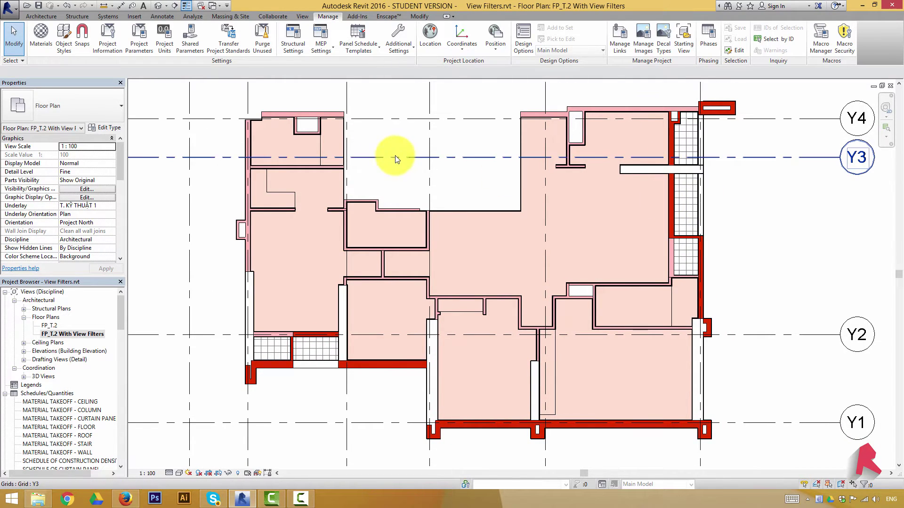
scroll(394, 155, up, 1)
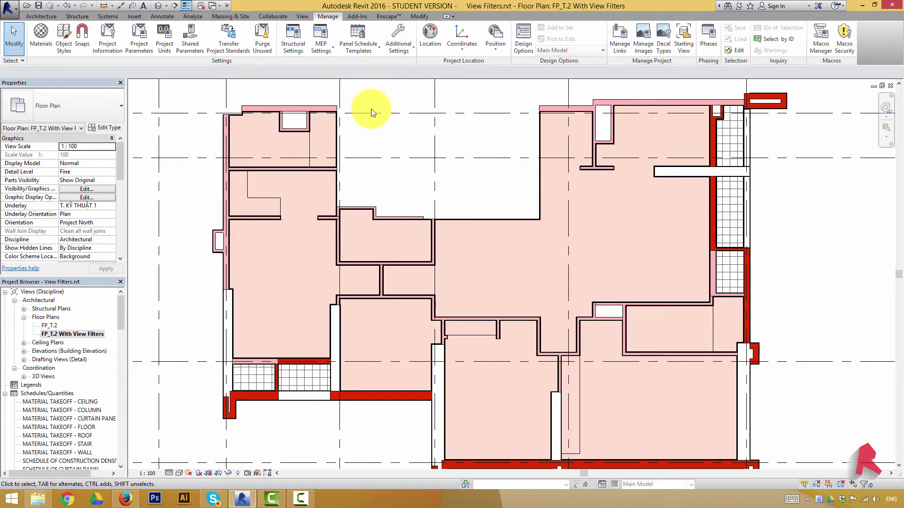
scroll(371, 109, down, 1)
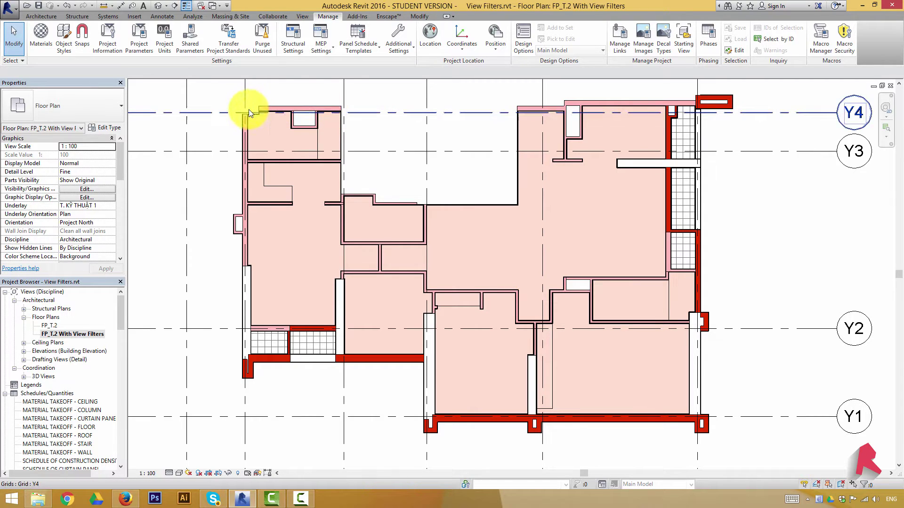
scroll(254, 110, up, 3)
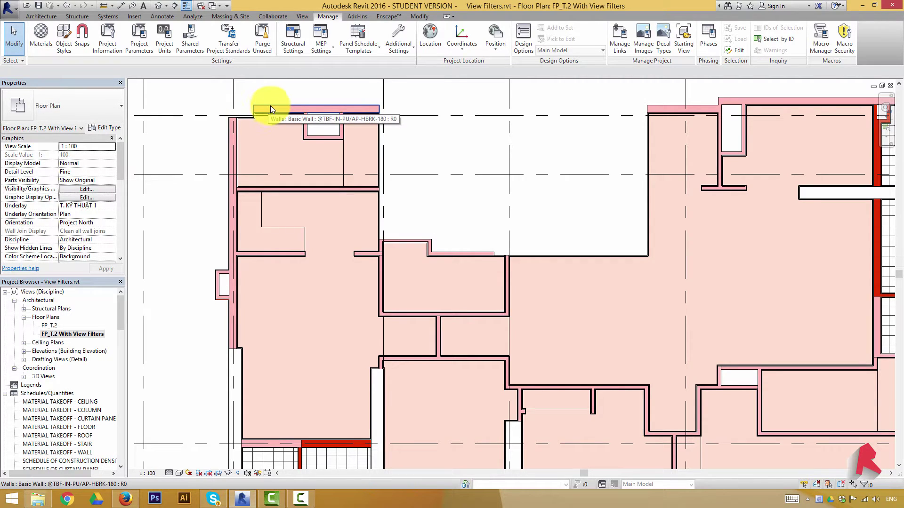
scroll(273, 107, up, 3)
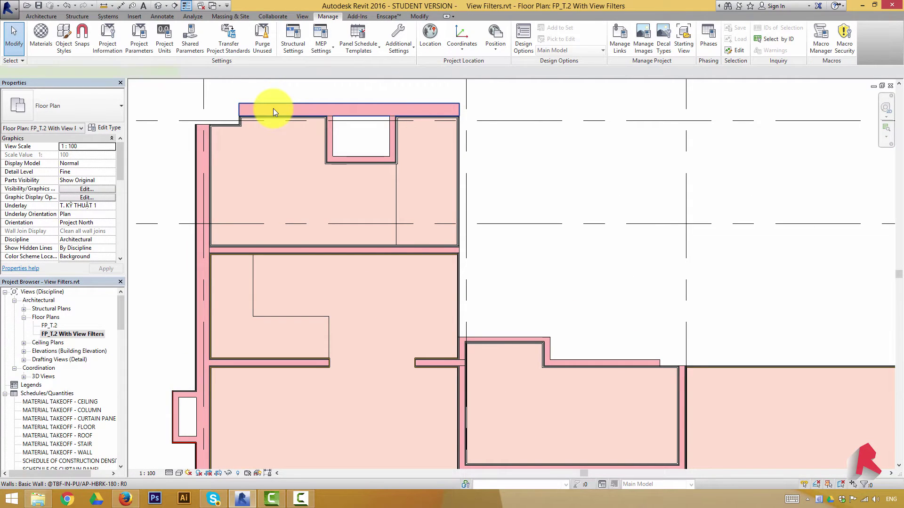
click(273, 108)
click(107, 128)
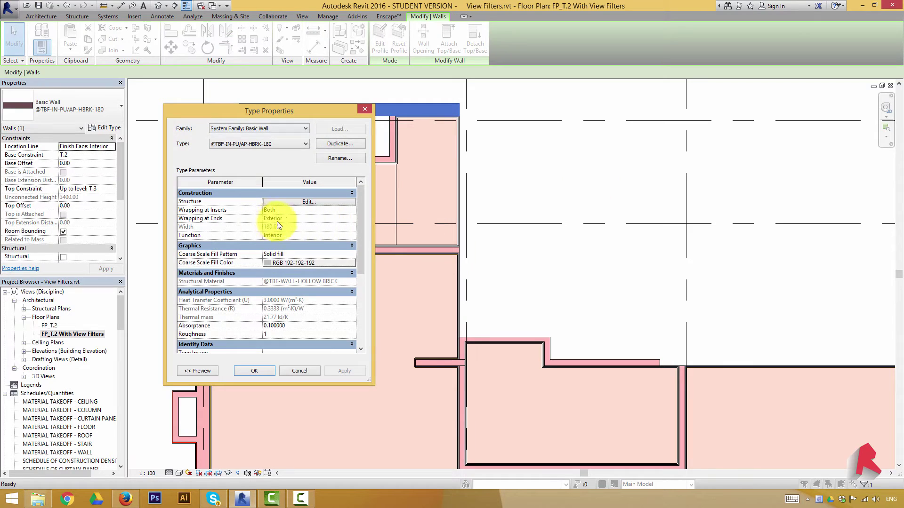
click(301, 371)
click(320, 218)
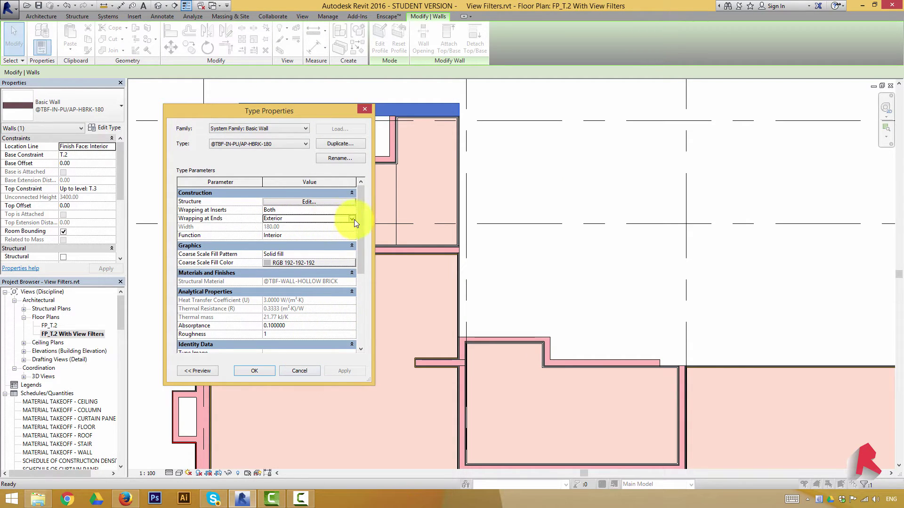
click(351, 219)
click(355, 239)
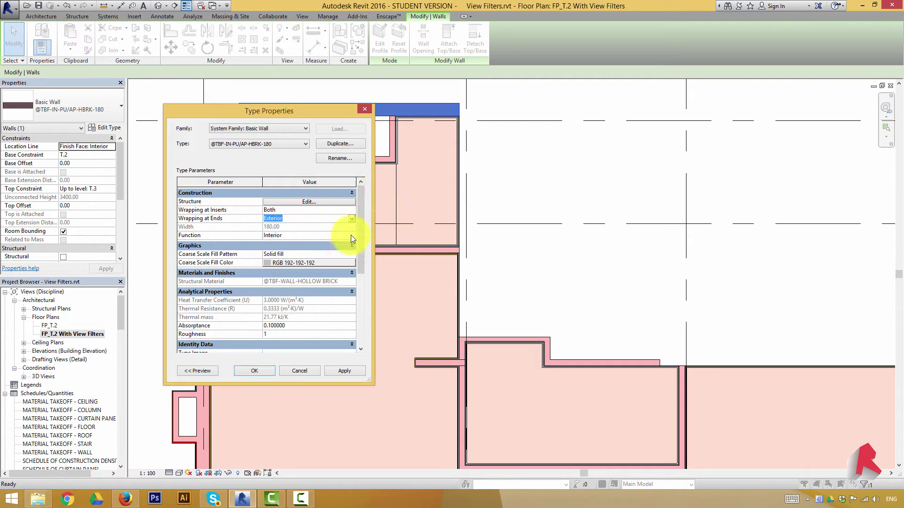
click(351, 236)
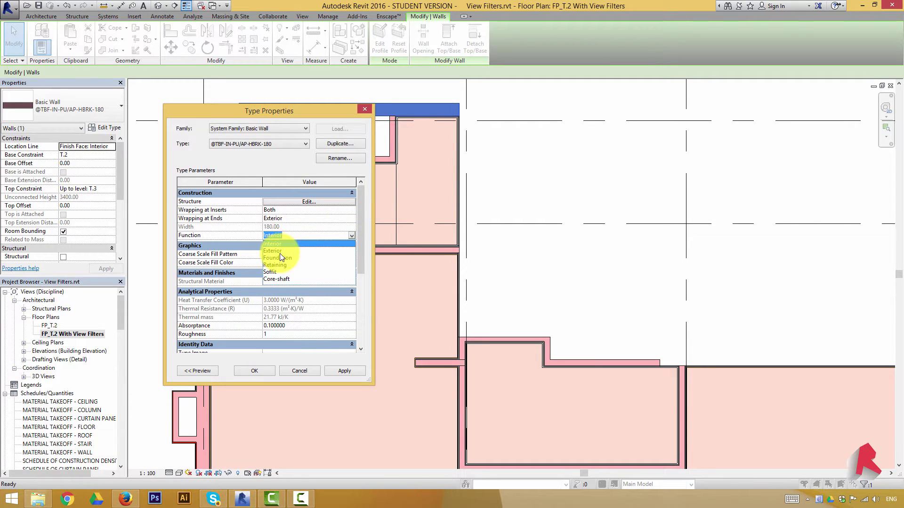
click(303, 367)
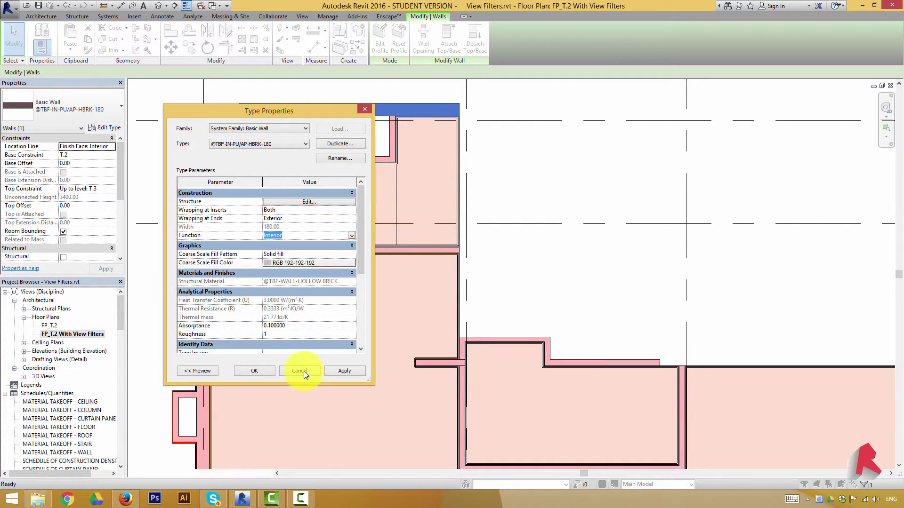
click(298, 372)
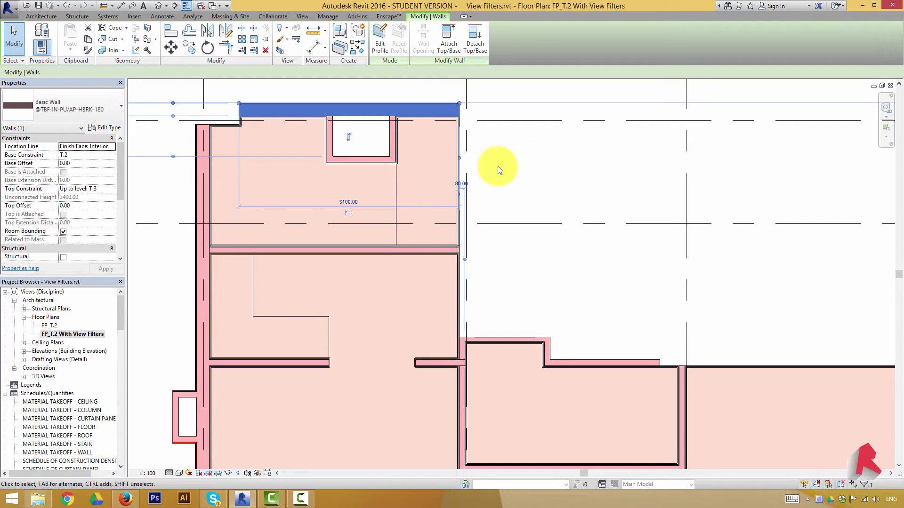
click(532, 168)
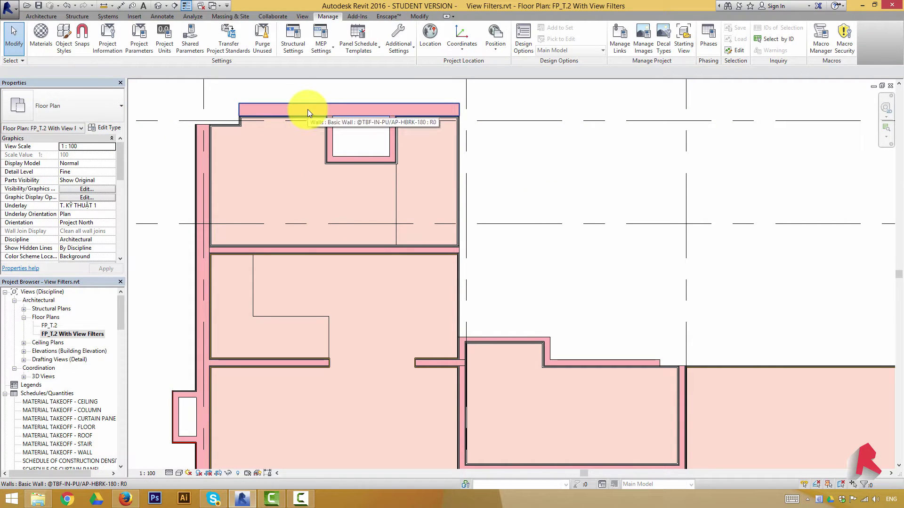
click(204, 134)
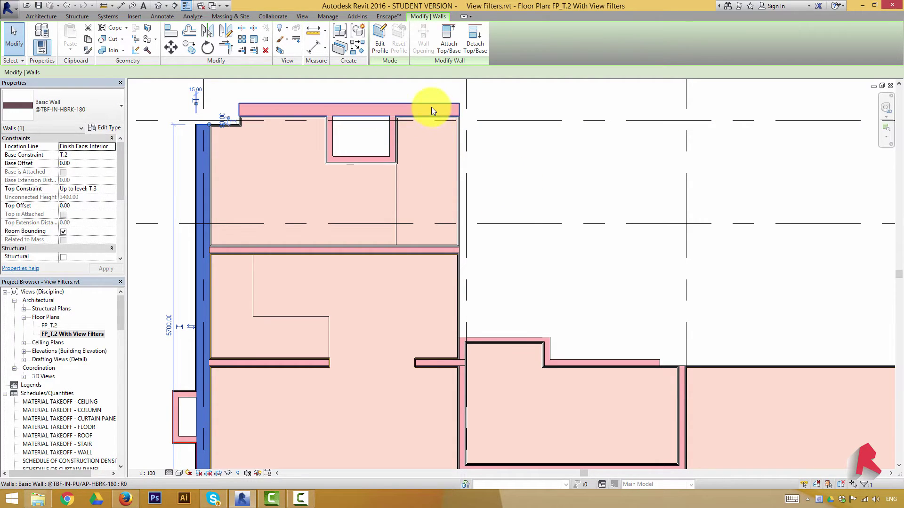
scroll(498, 160, down, 1)
scroll(497, 158, down, 3)
scroll(182, 225, down, 2)
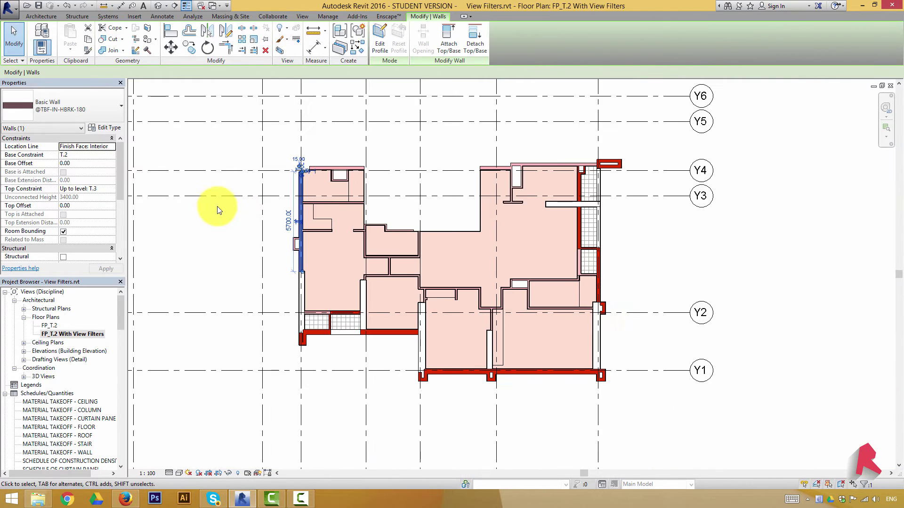
click(656, 250)
scroll(517, 233, up, 2)
scroll(443, 207, down, 1)
scroll(238, 152, up, 2)
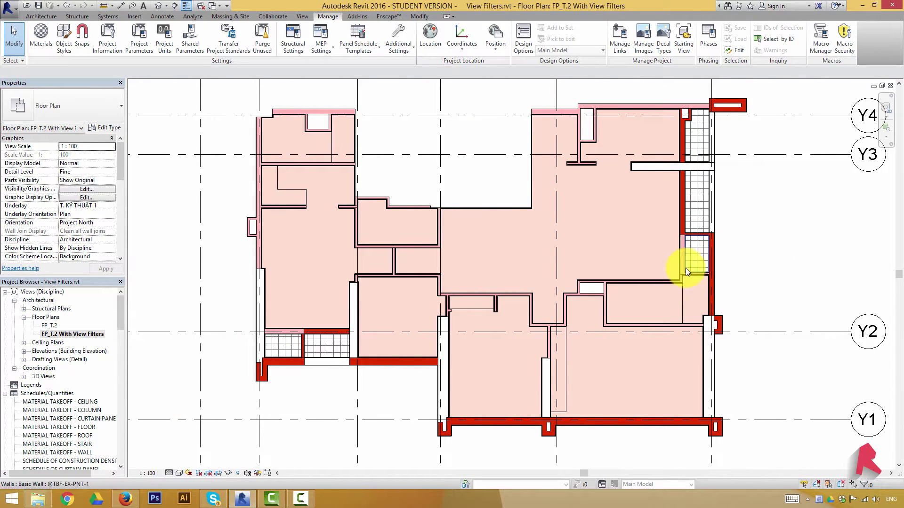
double_click(51, 326)
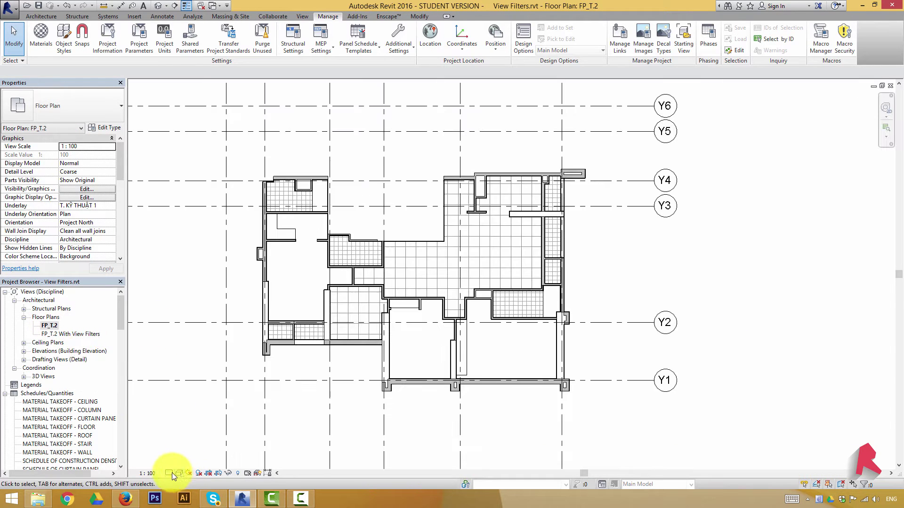
click(170, 473)
click(171, 463)
scroll(181, 451, up, 3)
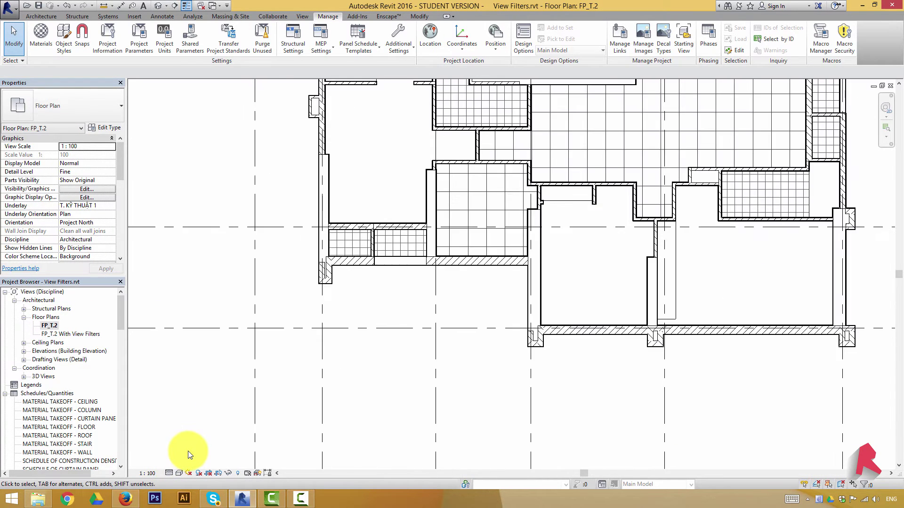
scroll(332, 301, down, 2)
scroll(398, 245, up, 2)
scroll(398, 245, down, 2)
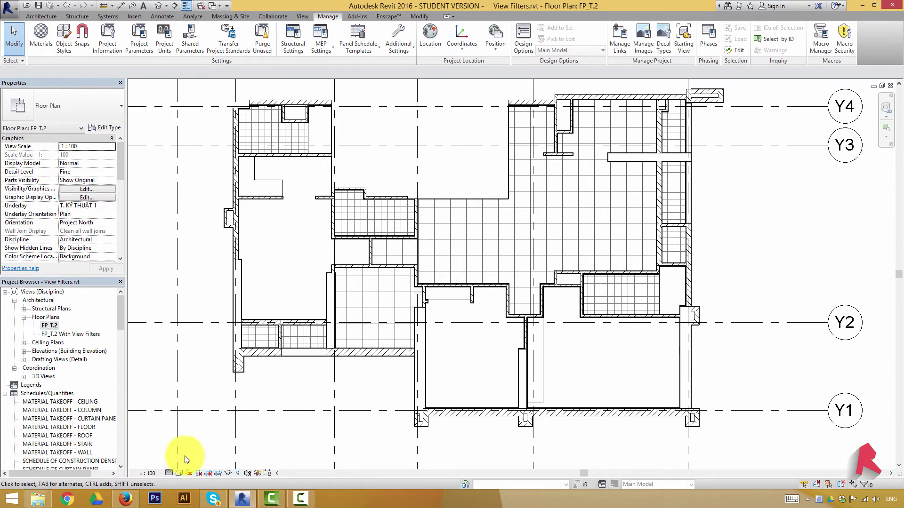
click(168, 472)
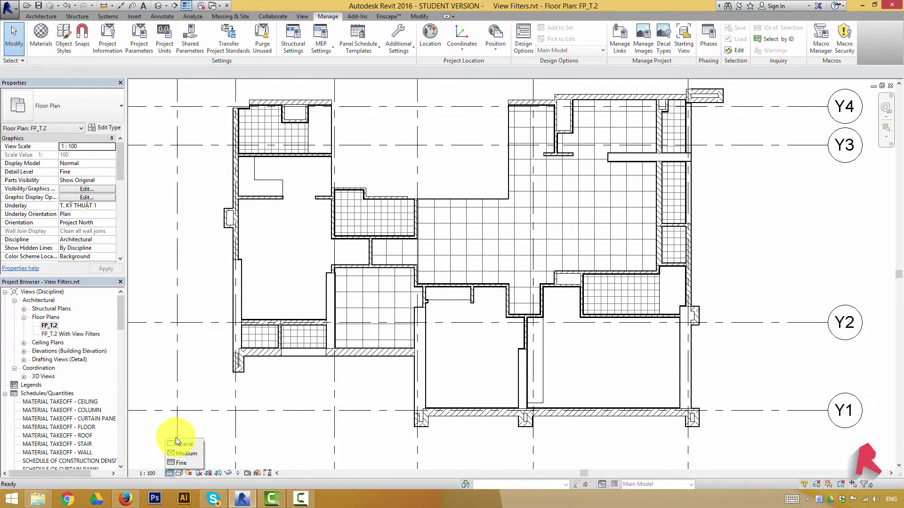
click(179, 473)
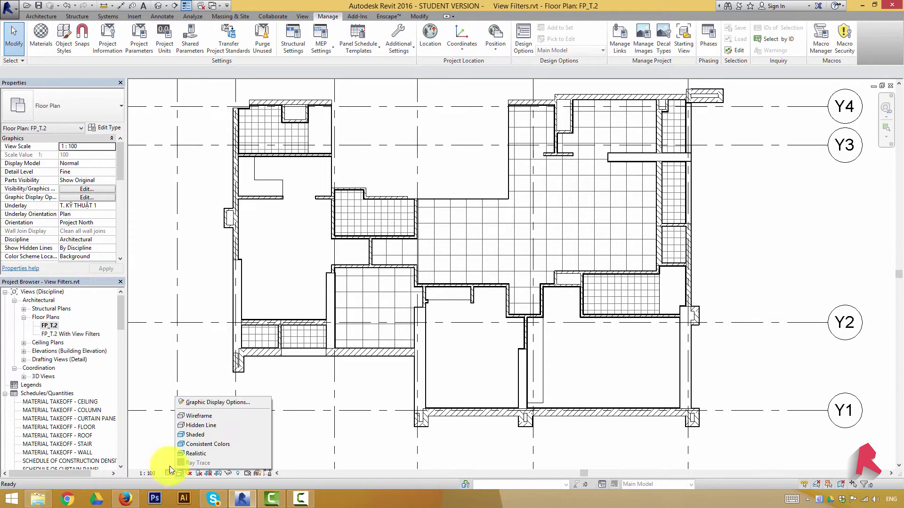
double_click(70, 334)
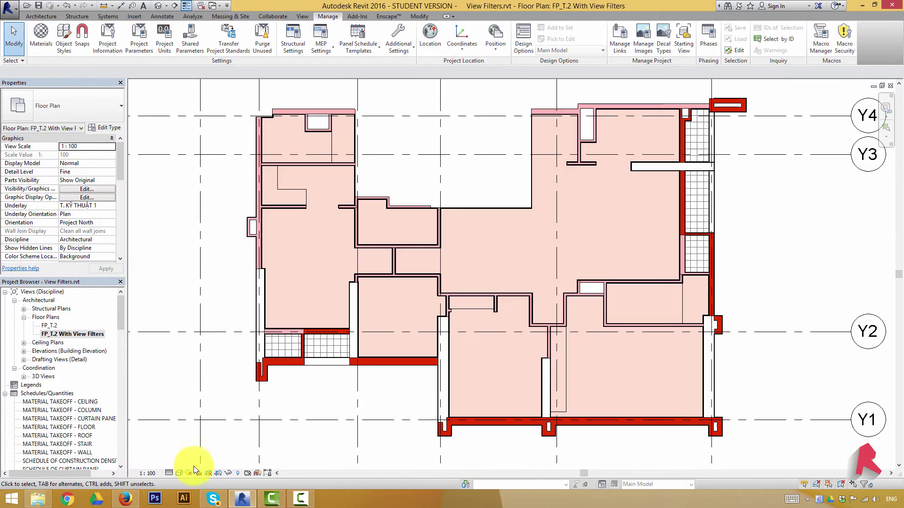
double_click(49, 326)
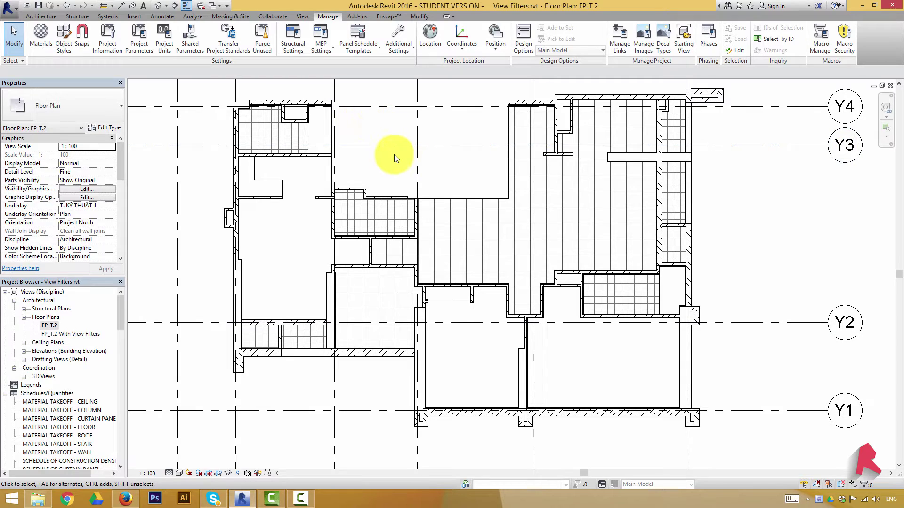
double_click(57, 334)
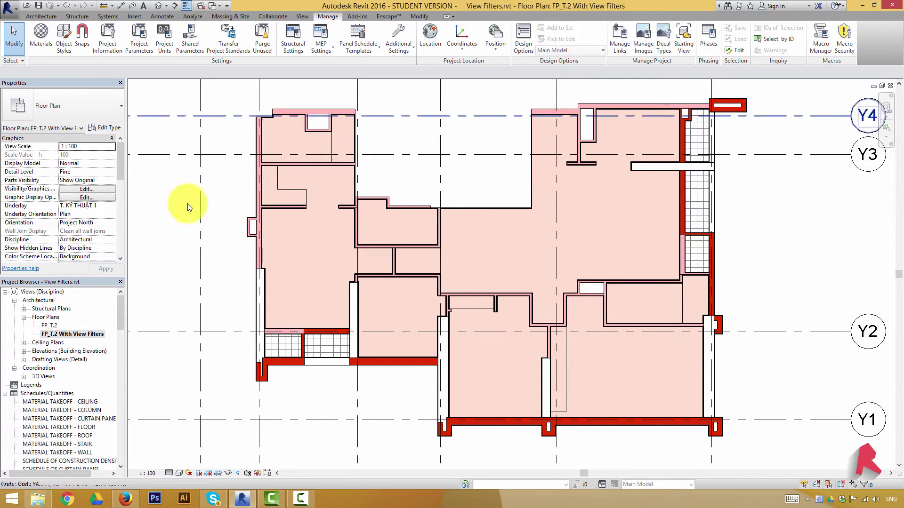
double_click(54, 325)
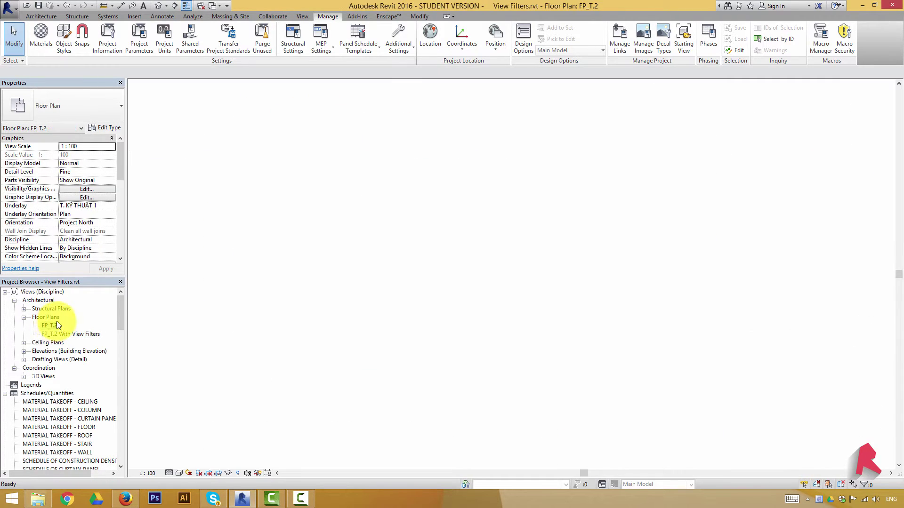
middle_drag(413, 165, 425, 177)
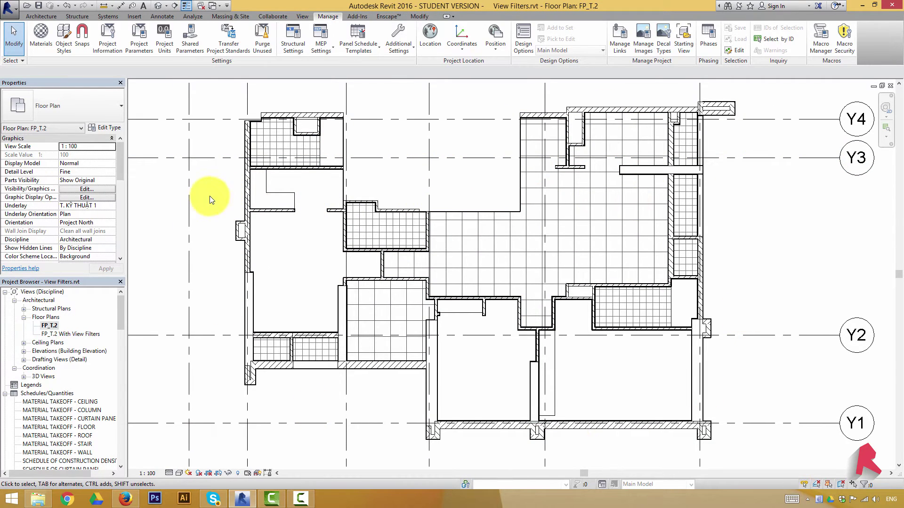
- Review FP_T.2's Visibility/Graphics filters and model category overrides
click(86, 190)
click(691, 119)
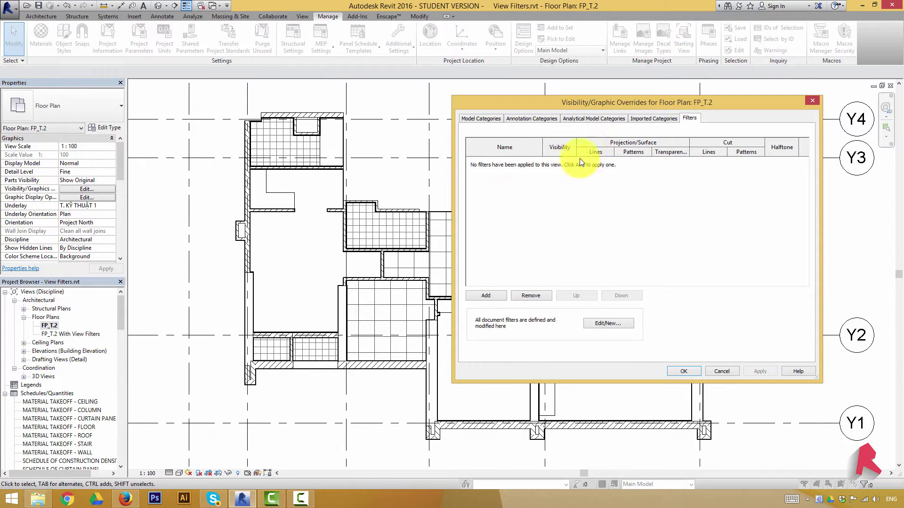
click(491, 117)
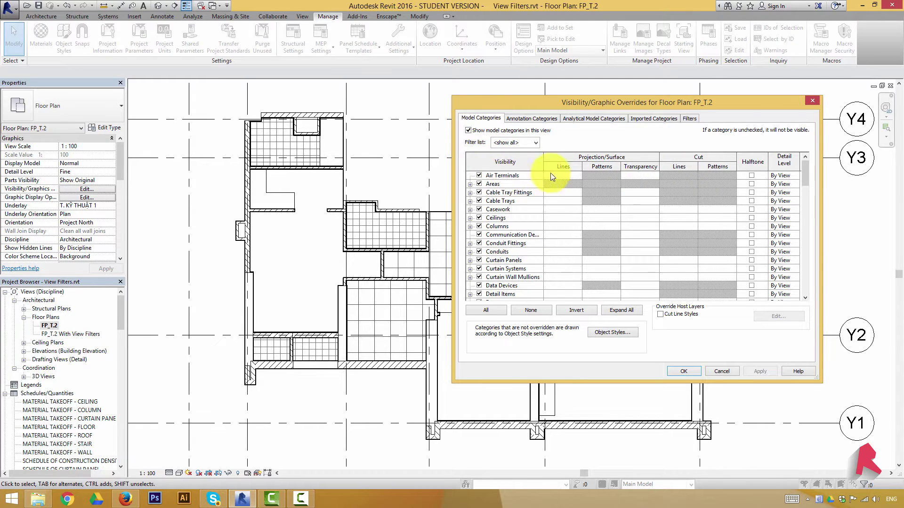
click(688, 118)
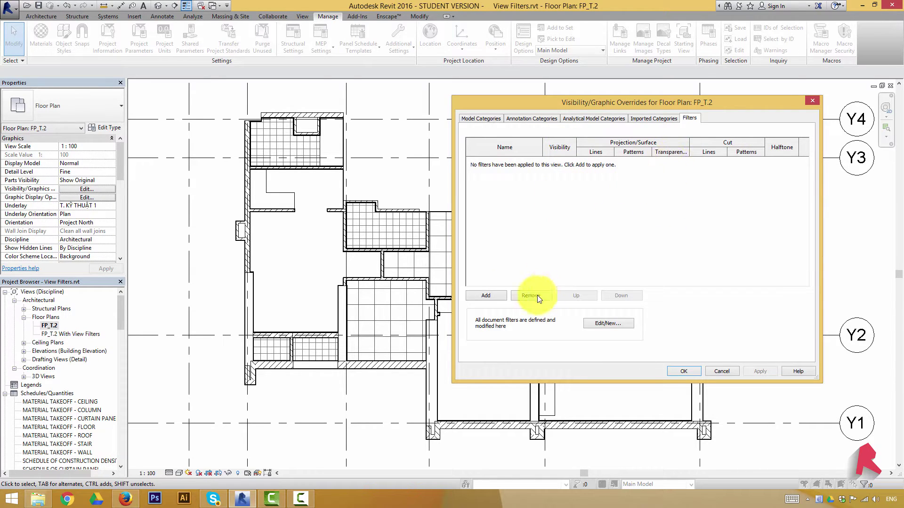
- Browse the Add Filters list, close without changes, and open FP_T.2 With View Filters
click(495, 298)
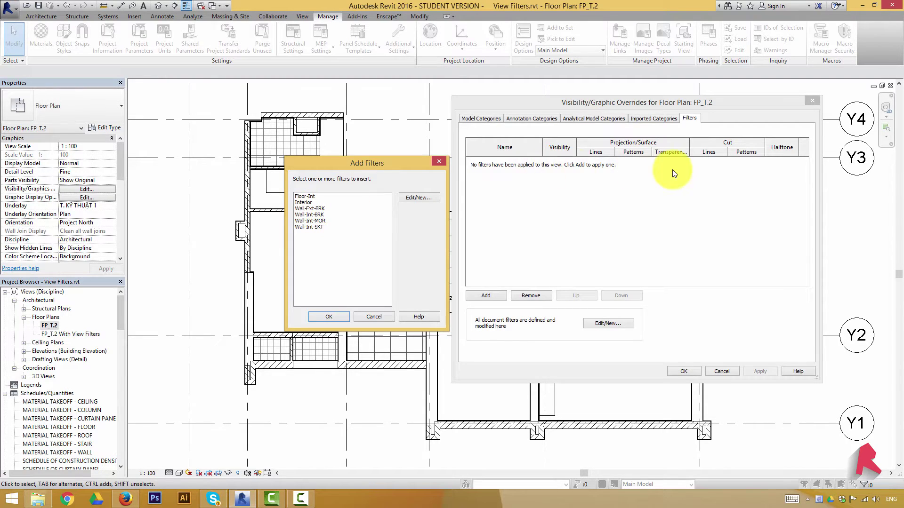
click(438, 161)
click(812, 100)
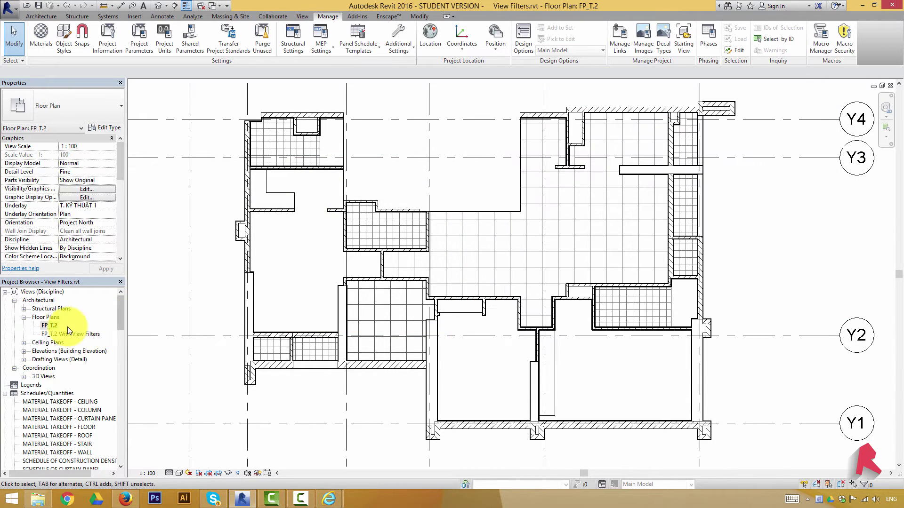
double_click(56, 333)
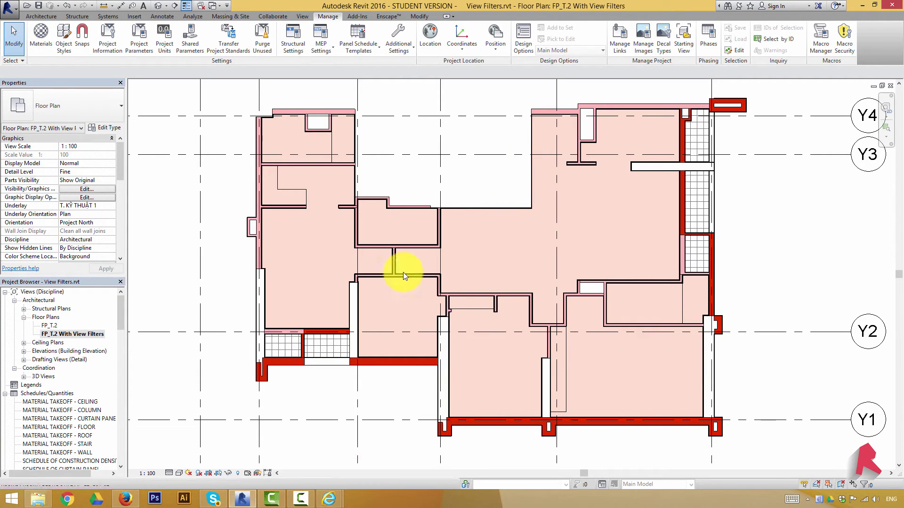
- Open the unfiltered FP_T.2 plan and show Add Filters from its Visibility/Graphics Filters tab
double_click(52, 326)
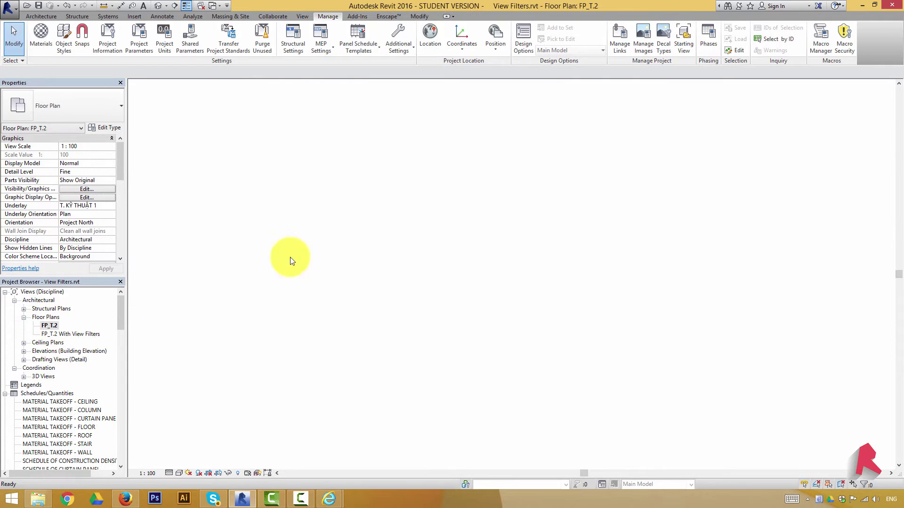
click(89, 190)
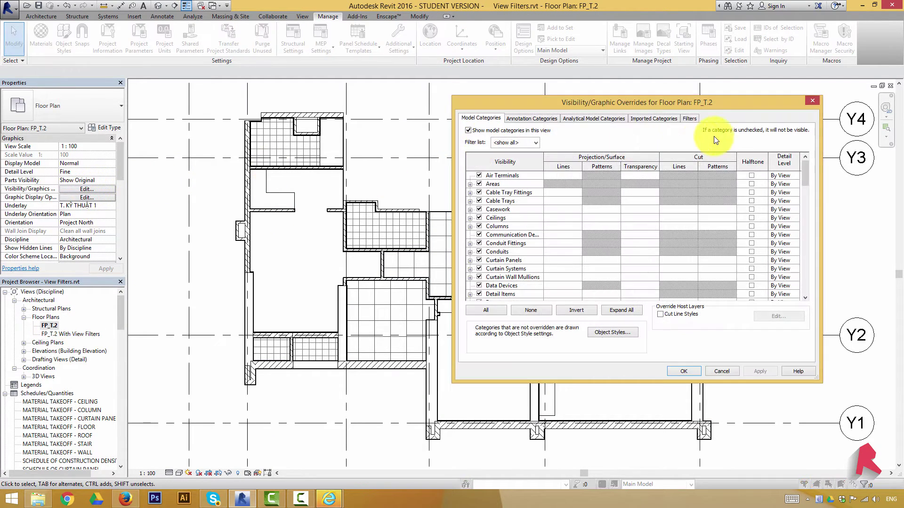
click(690, 118)
click(486, 296)
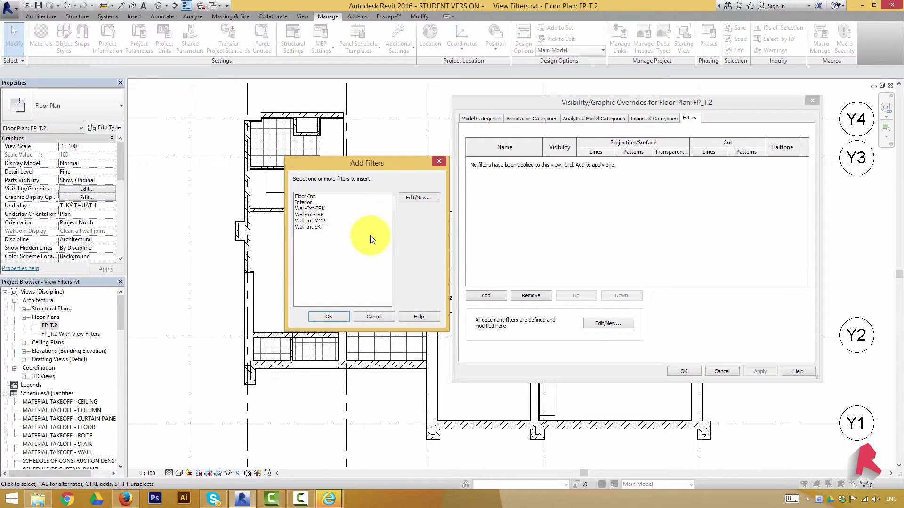
- Start a new filter in the filter editor and enter the name Tut-Wall-Int-BRK
click(416, 198)
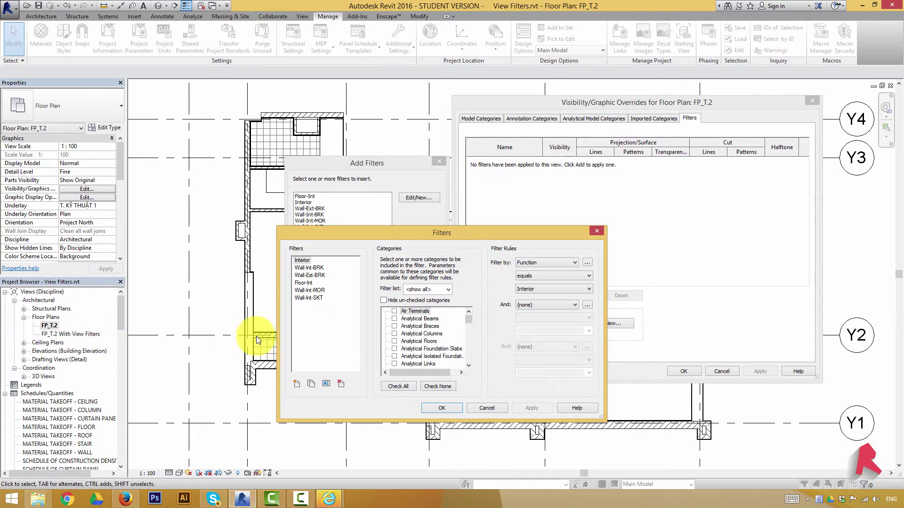
click(296, 386)
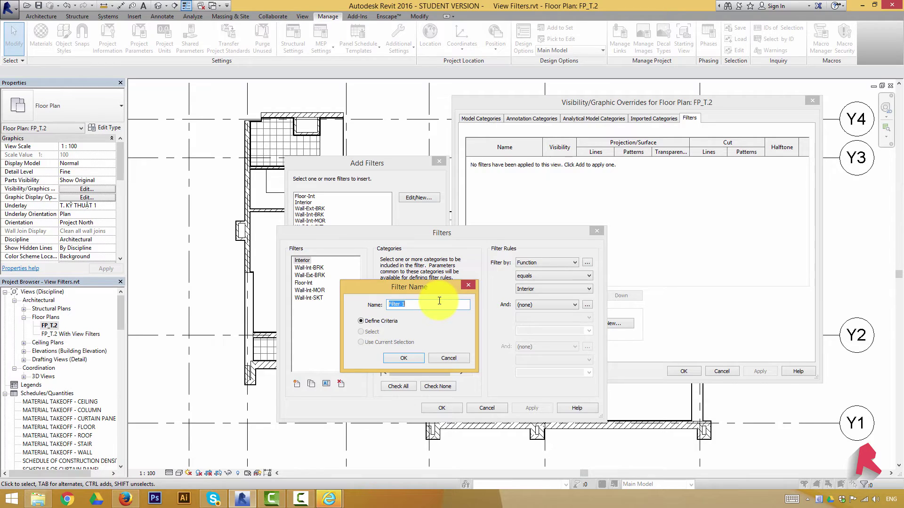
text(Tut-Wall-Int-BRK)
- Apply the named filter to Walls with the rule Function equals Interior
click(413, 360)
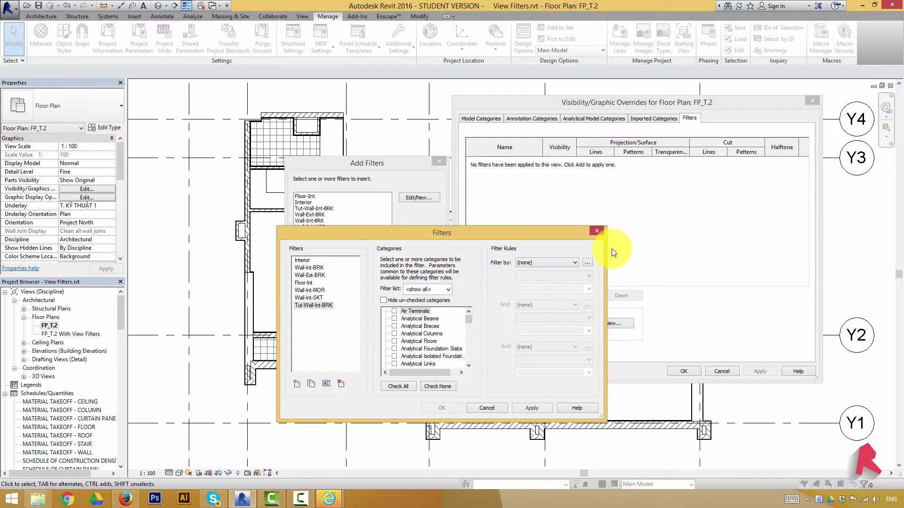
drag(468, 318, 467, 363)
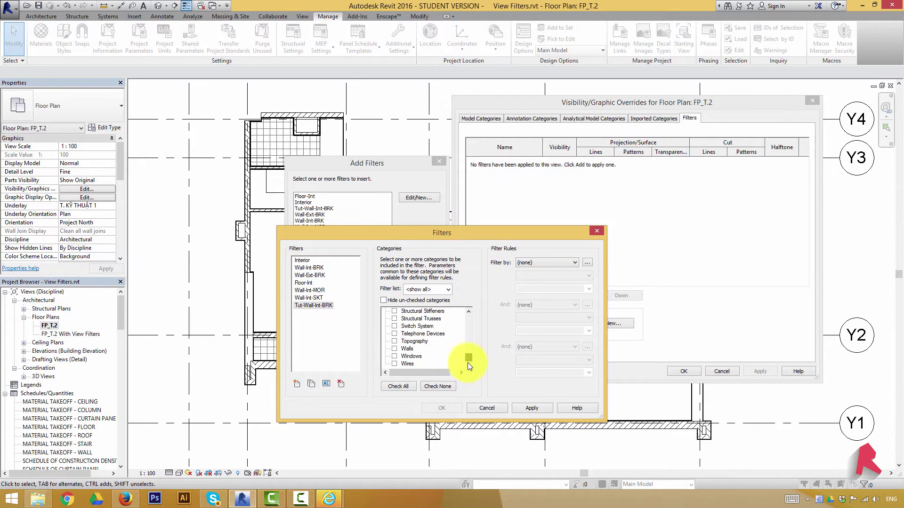
click(394, 349)
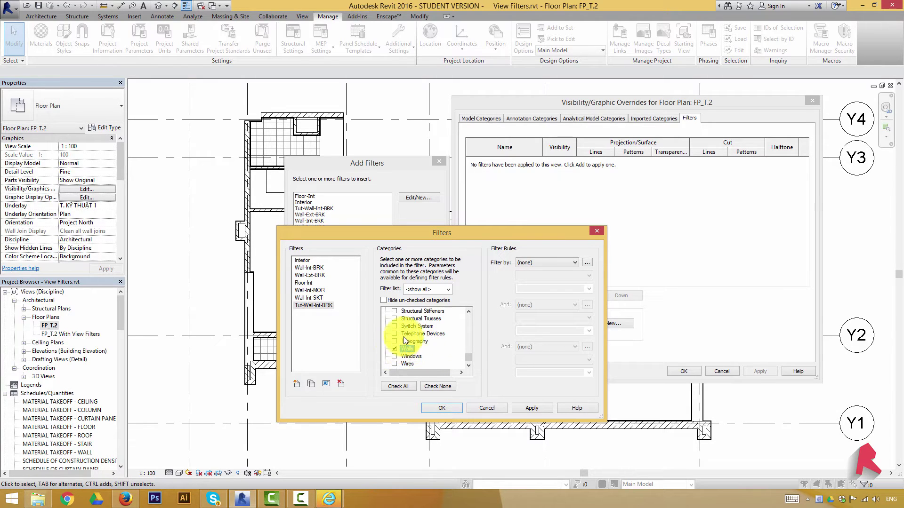
click(543, 265)
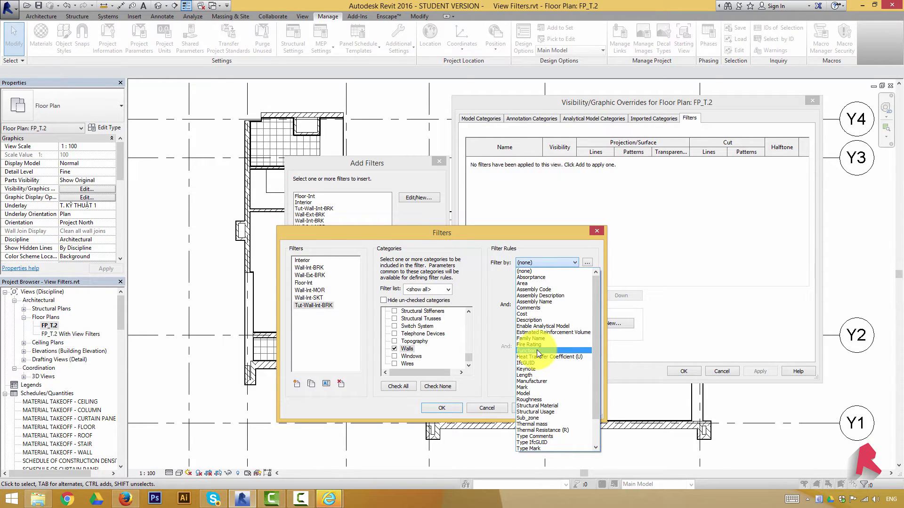
click(536, 350)
click(546, 275)
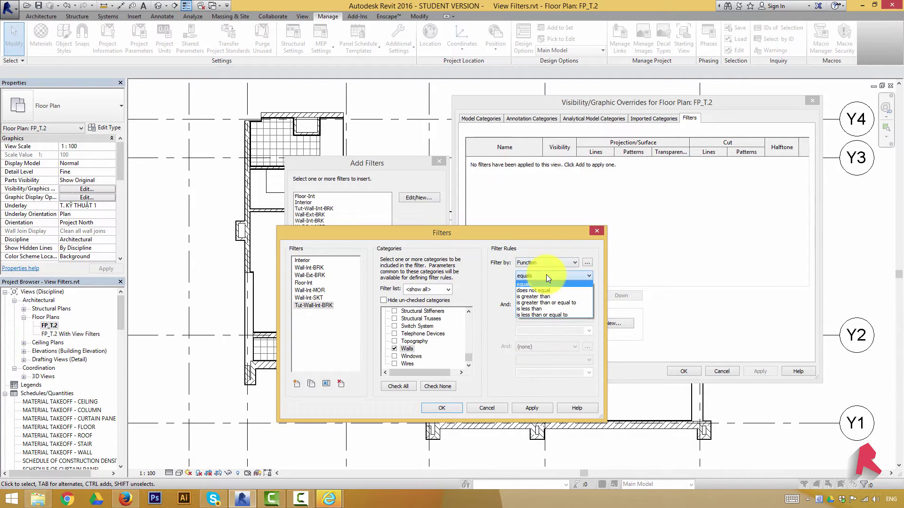
click(546, 285)
click(544, 287)
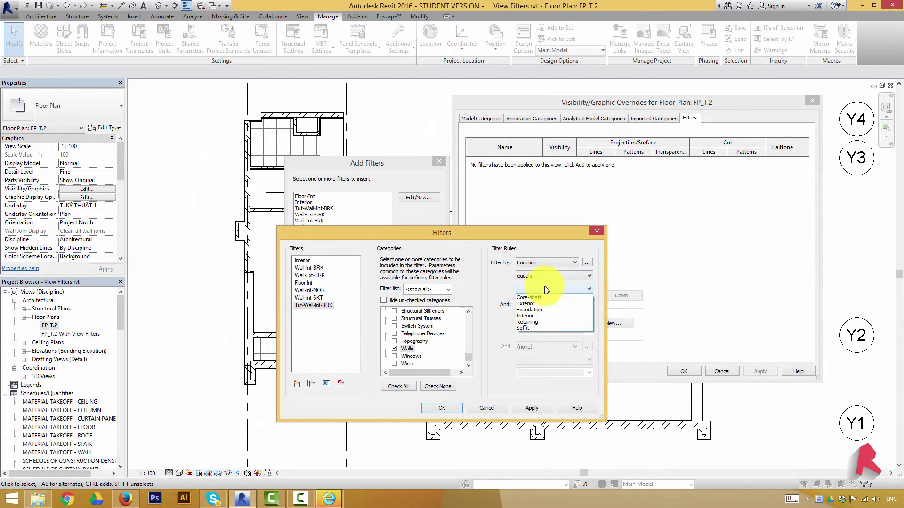
click(537, 316)
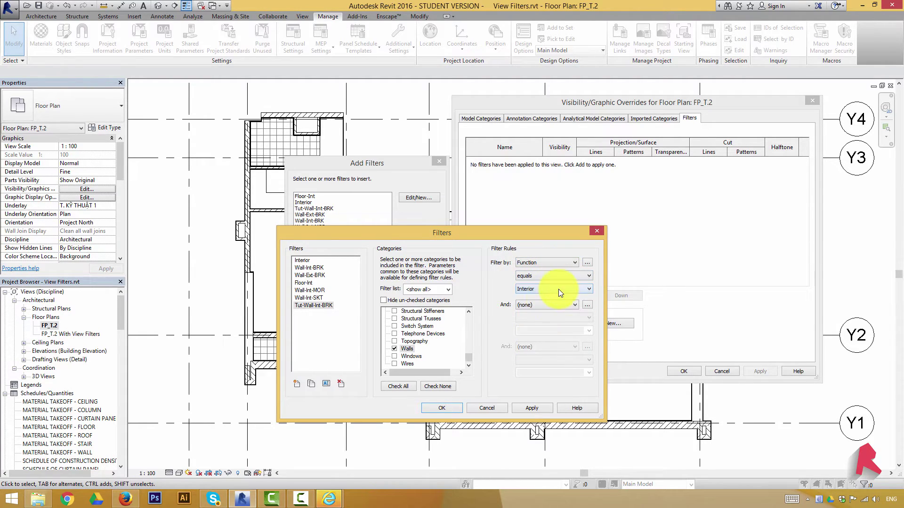
- Add a second rule Type Name contains BRK and save the filter
click(535, 307)
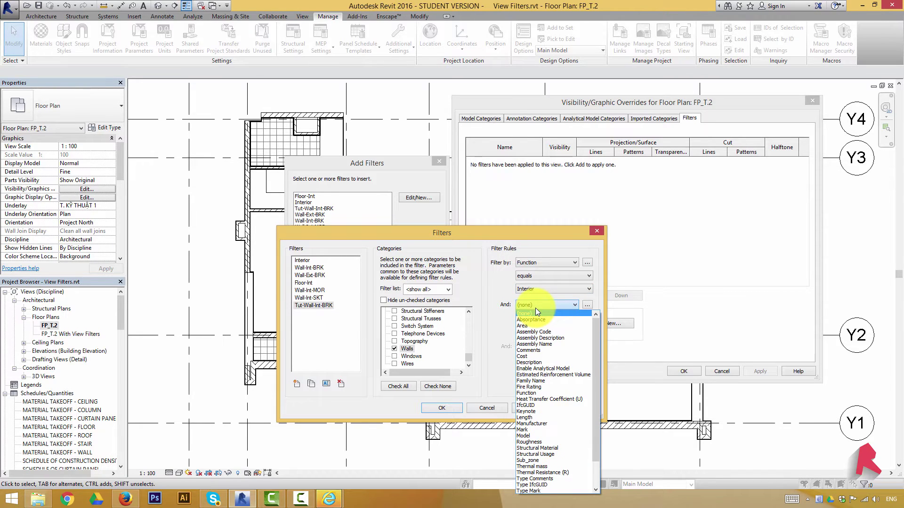
scroll(543, 430, down, 2)
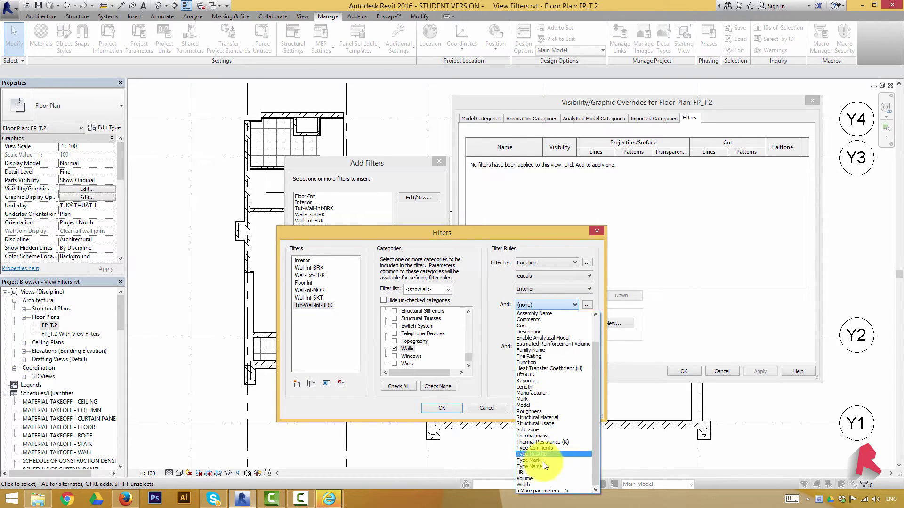
click(541, 465)
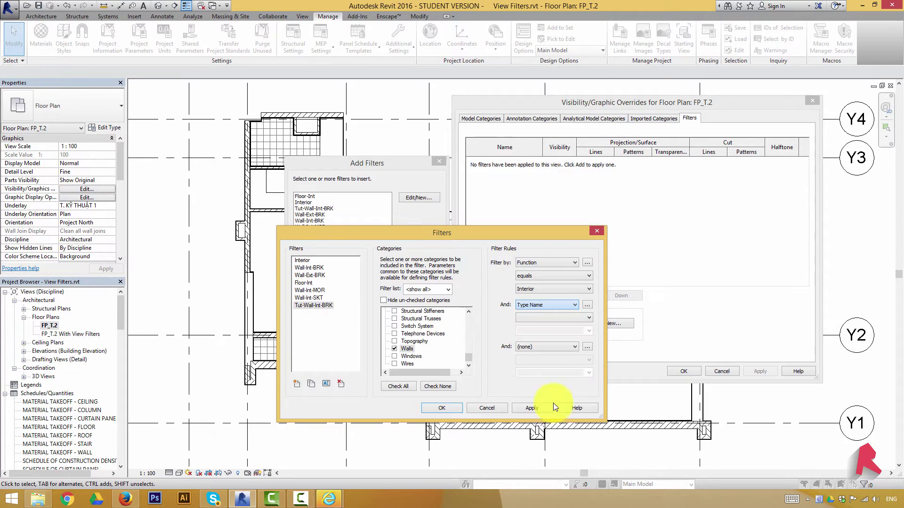
click(555, 318)
click(538, 364)
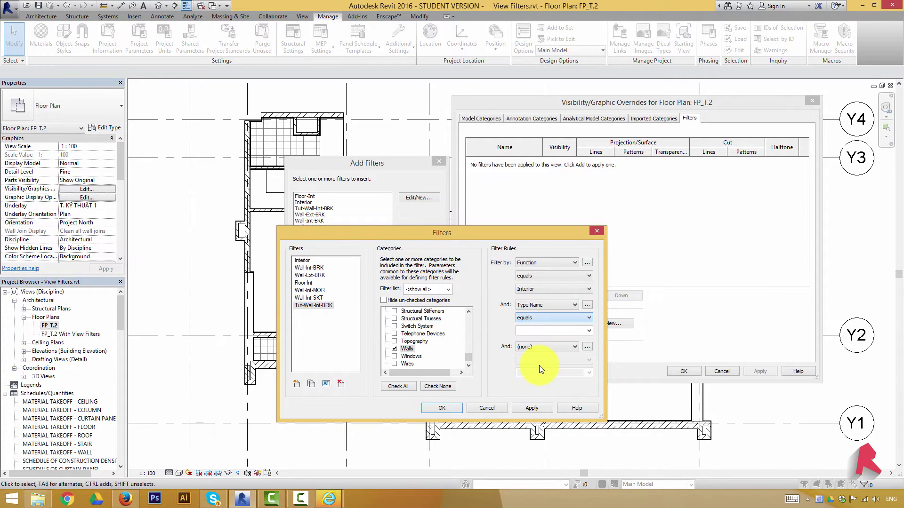
click(531, 329)
text(B)
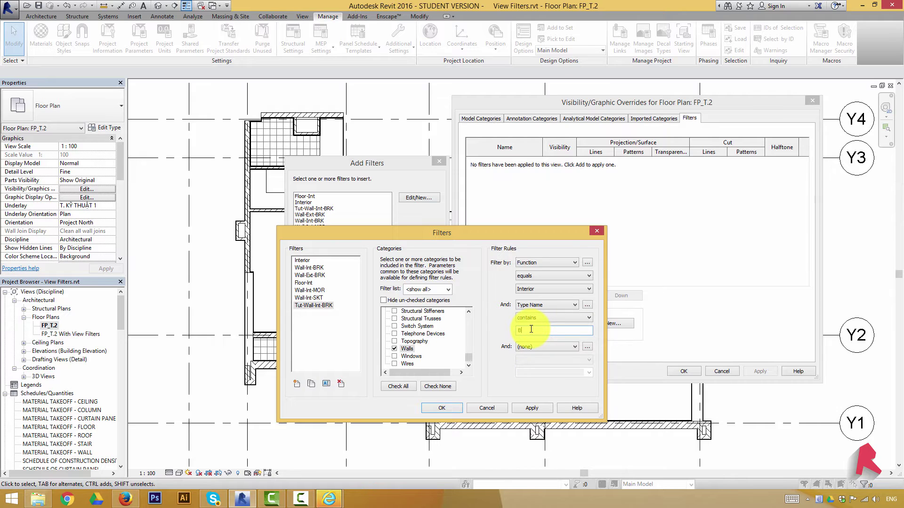
text(RK)
click(533, 407)
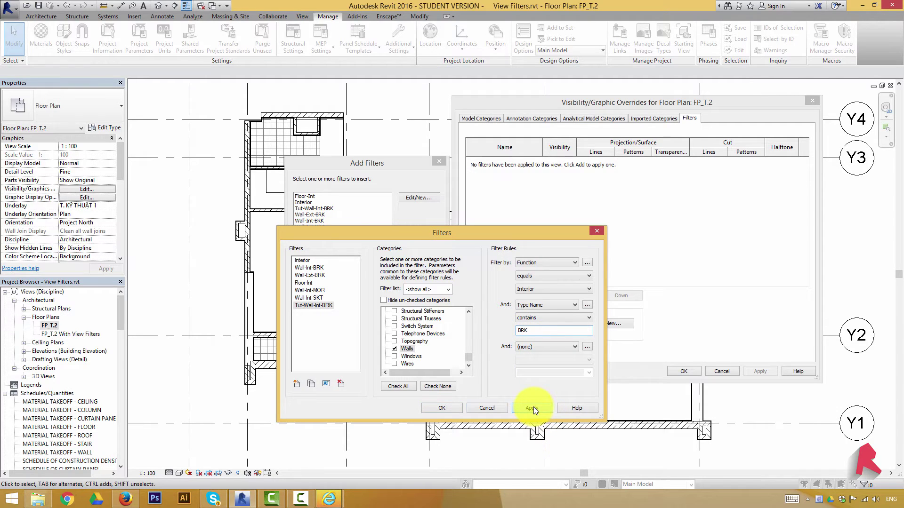
click(446, 411)
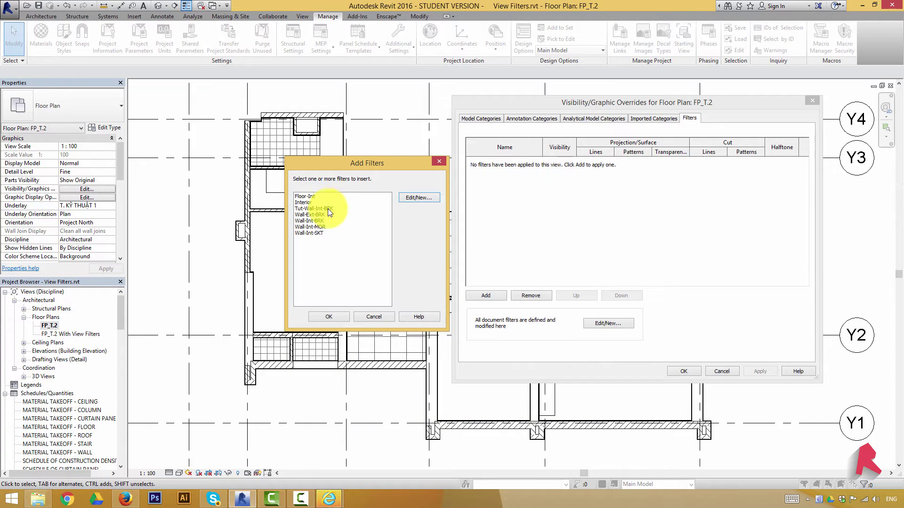
- Pick Tut-Wall-Int-BRK in Add Filters and confirm it onto FP_T.2's Filters tab
click(328, 208)
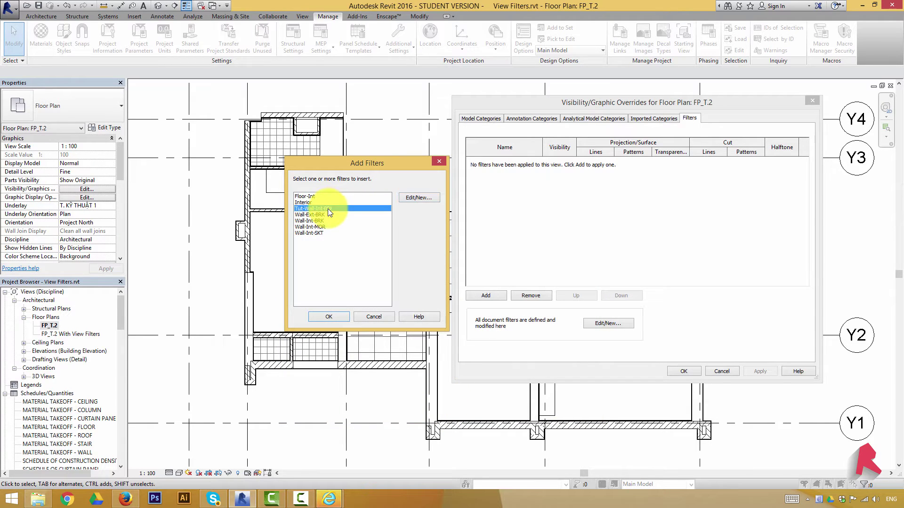
click(330, 316)
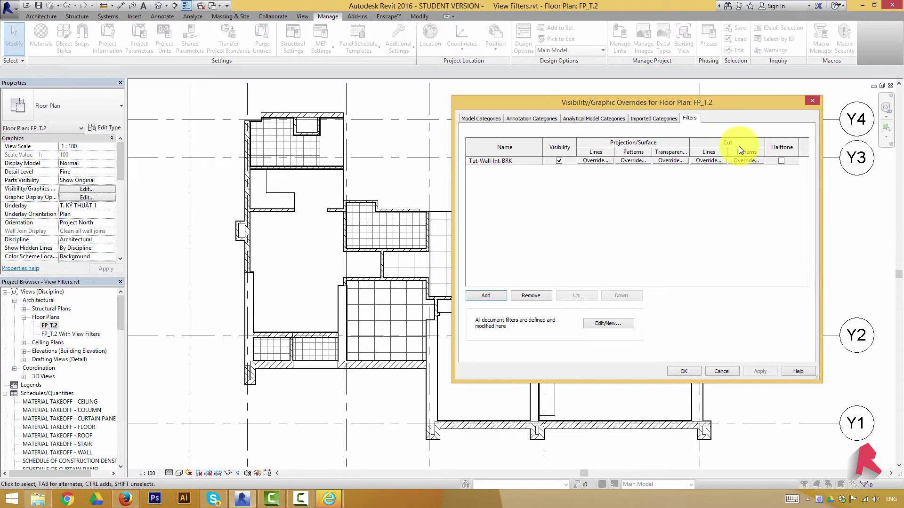
- Give Tut-Wall-Int-BRK a Solid fill cut pattern in RGB 255-164-164 and apply it
click(749, 161)
click(749, 162)
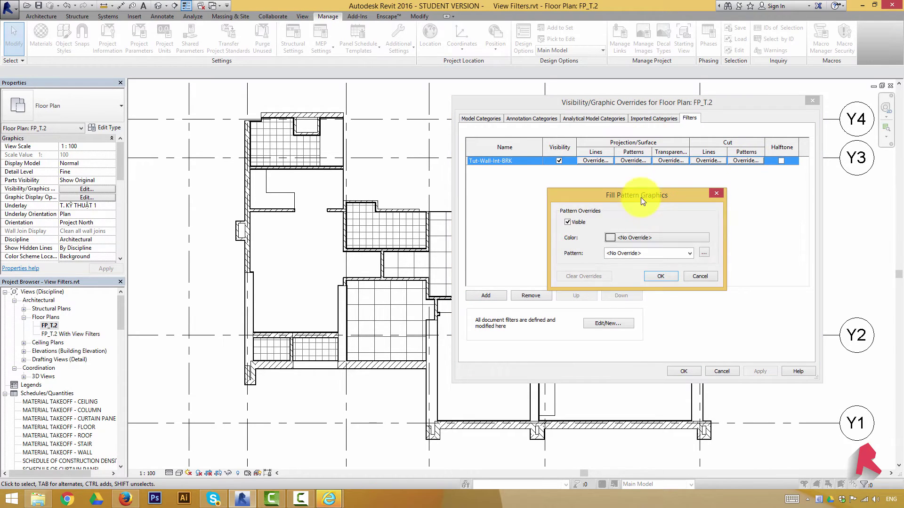
click(626, 239)
click(539, 174)
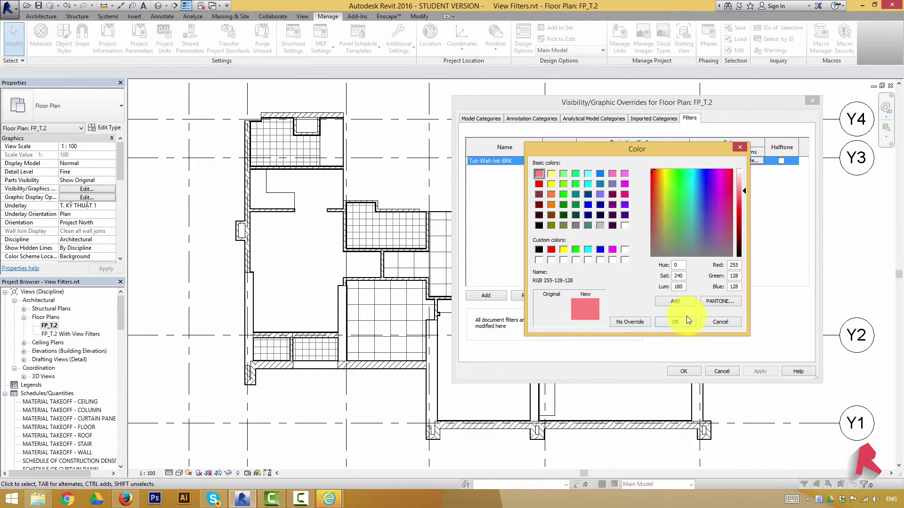
click(745, 185)
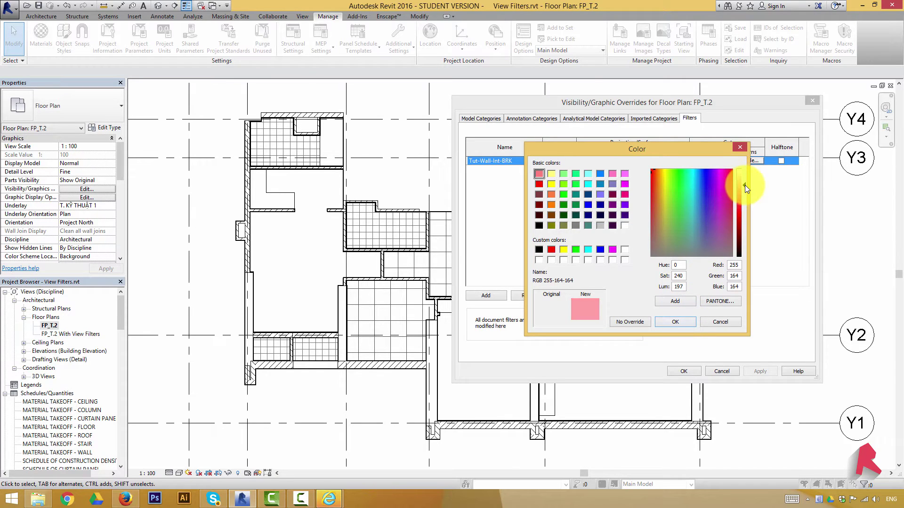
click(675, 322)
click(664, 253)
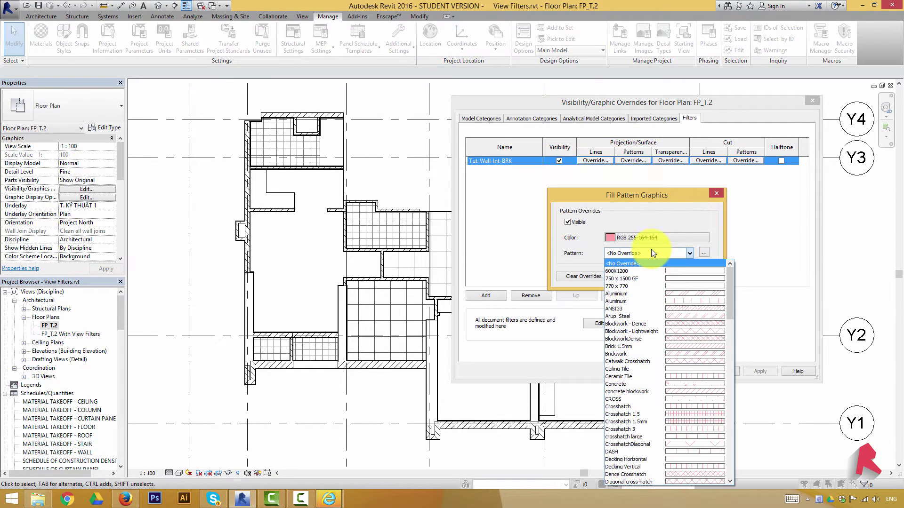
scroll(681, 433, down, 5)
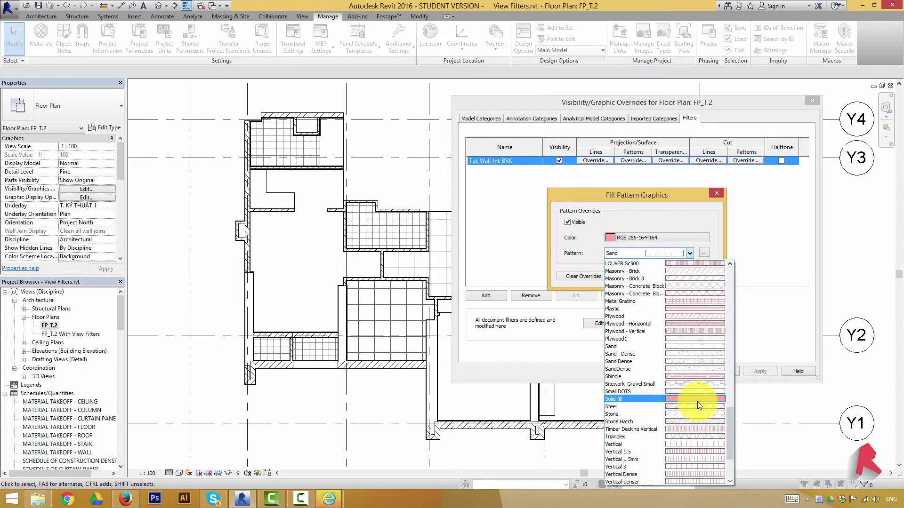
click(696, 400)
click(663, 276)
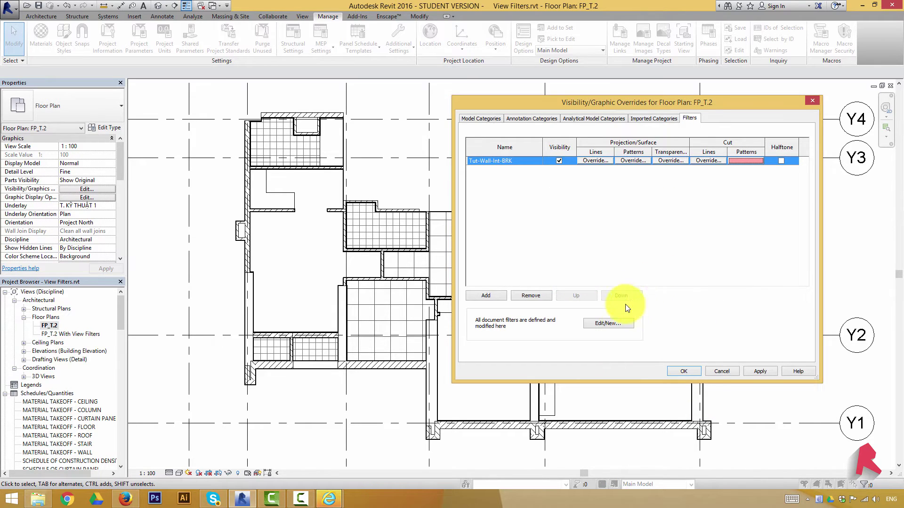
click(761, 371)
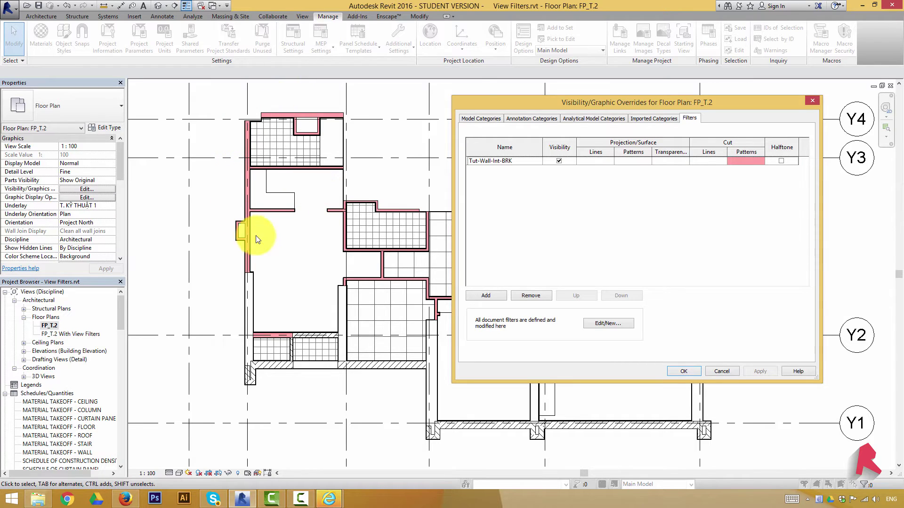
drag(485, 101, 616, 125)
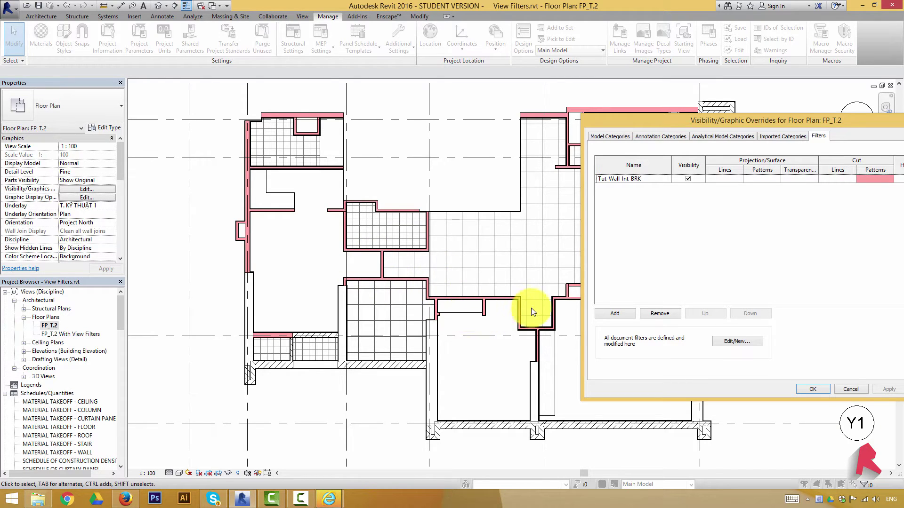
drag(744, 122, 619, 224)
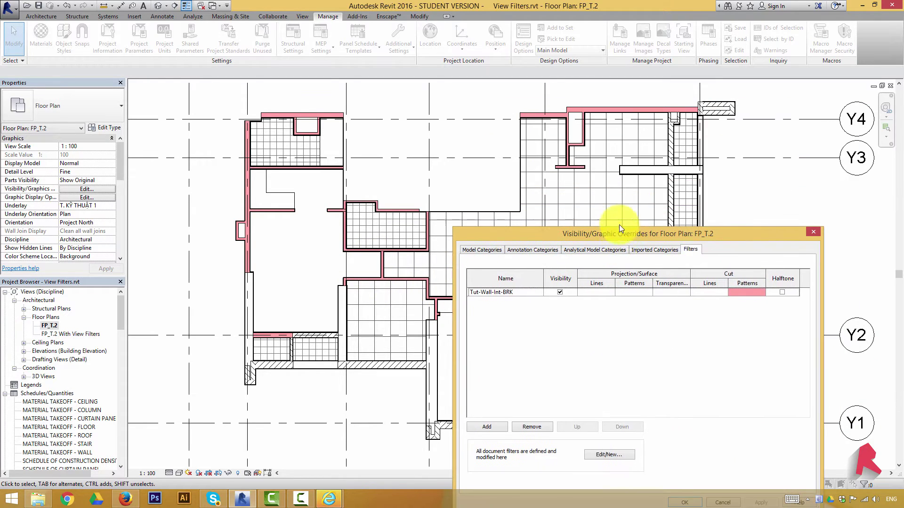
drag(683, 217, 696, 118)
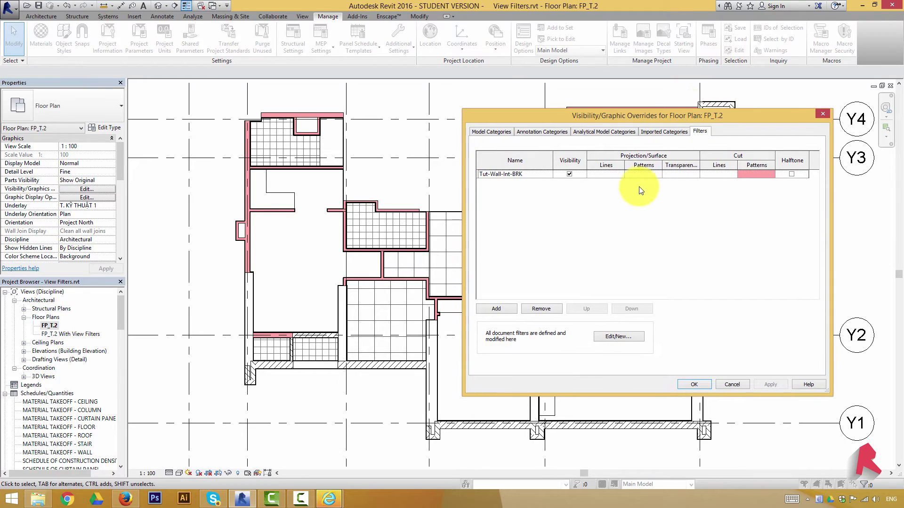
- Duplicate Tut-Wall-Int-BRK in the filter editor and rename the copy Tut-Wall-Ext-BRK
click(507, 313)
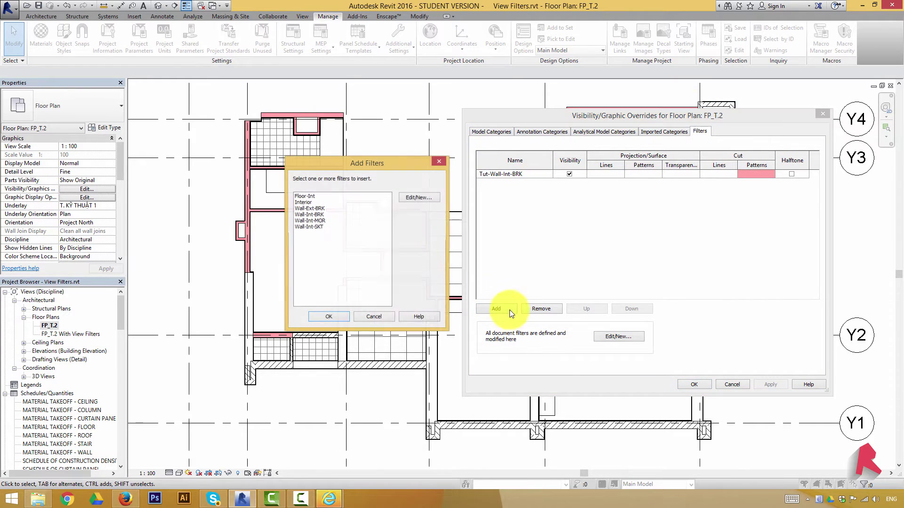
click(412, 201)
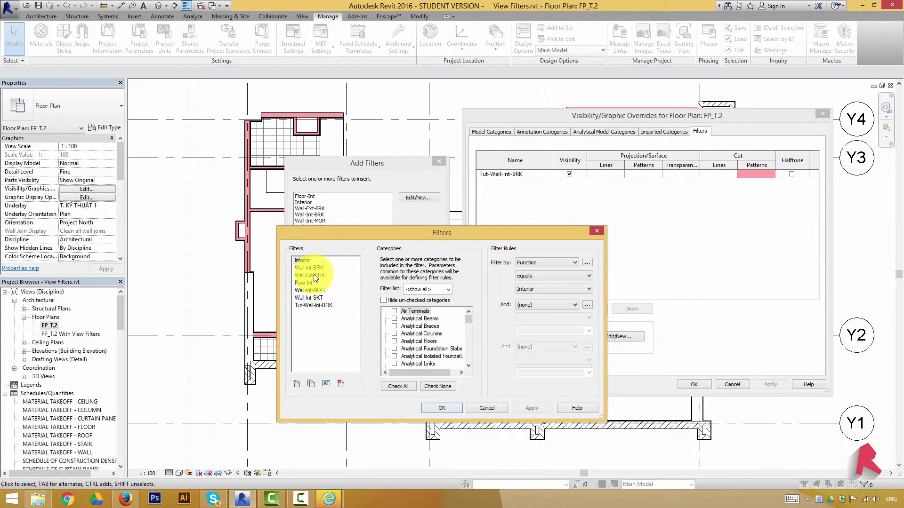
click(309, 306)
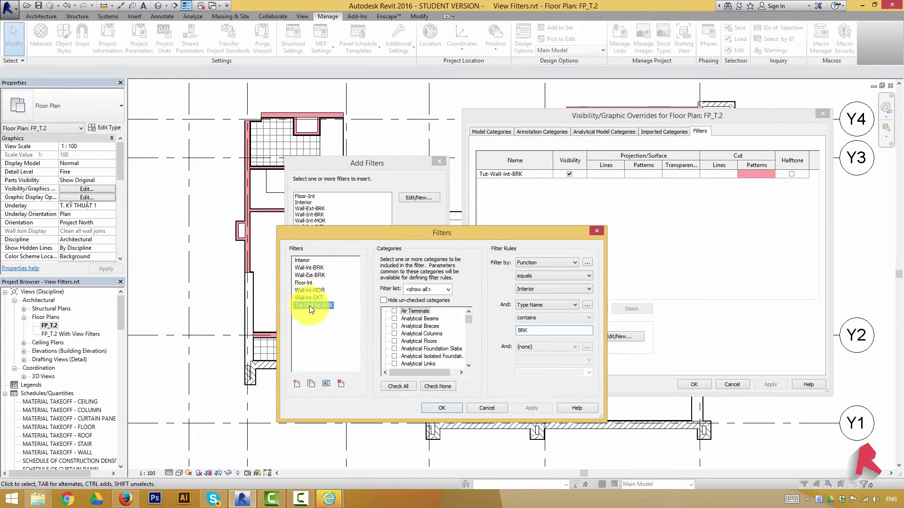
click(311, 384)
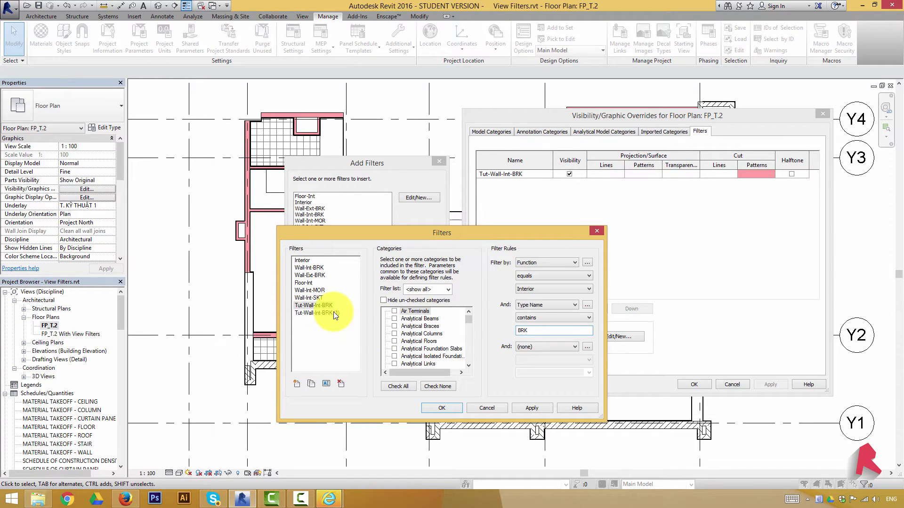
click(326, 384)
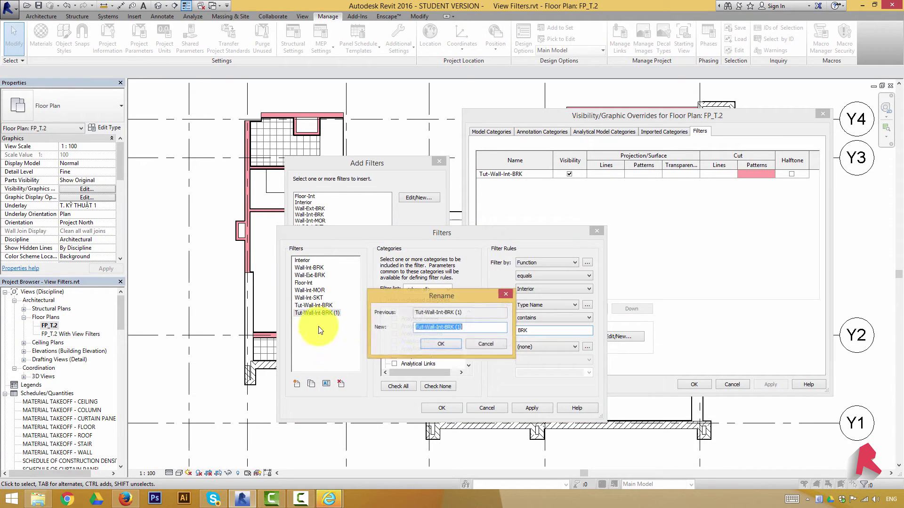
click(443, 328)
key(BackSpace)
key(BackSpace)
key(BackSpace)
key(BackSpace)
text(ze)
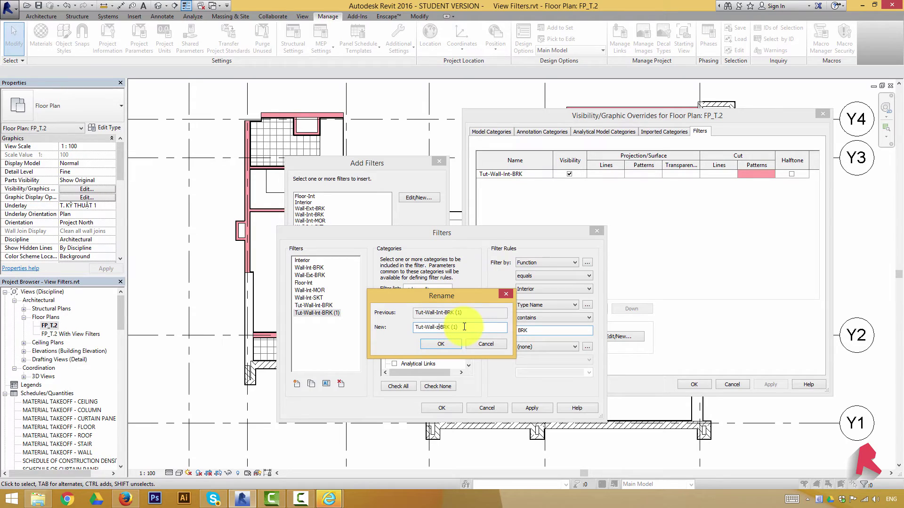
key(BackSpace)
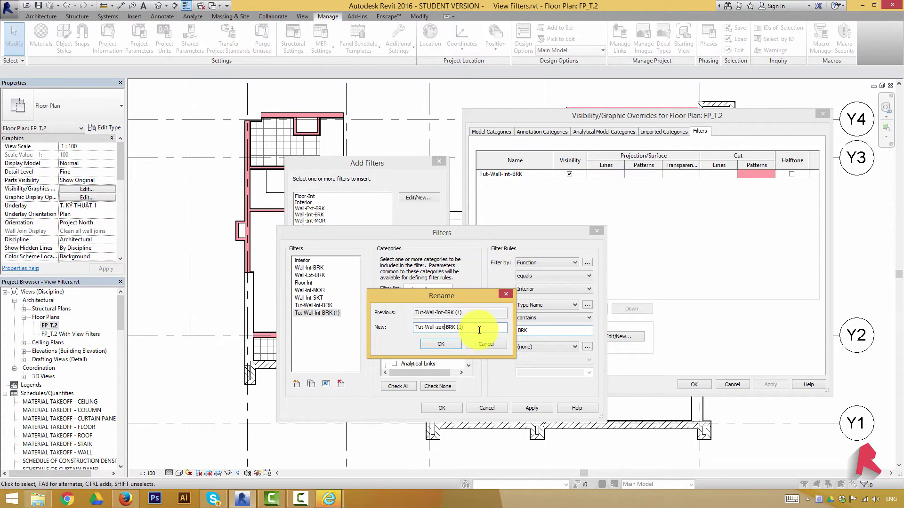
key(BackSpace)
text(Ext-)
key(BackSpace)
key(BackSpace)
click(451, 346)
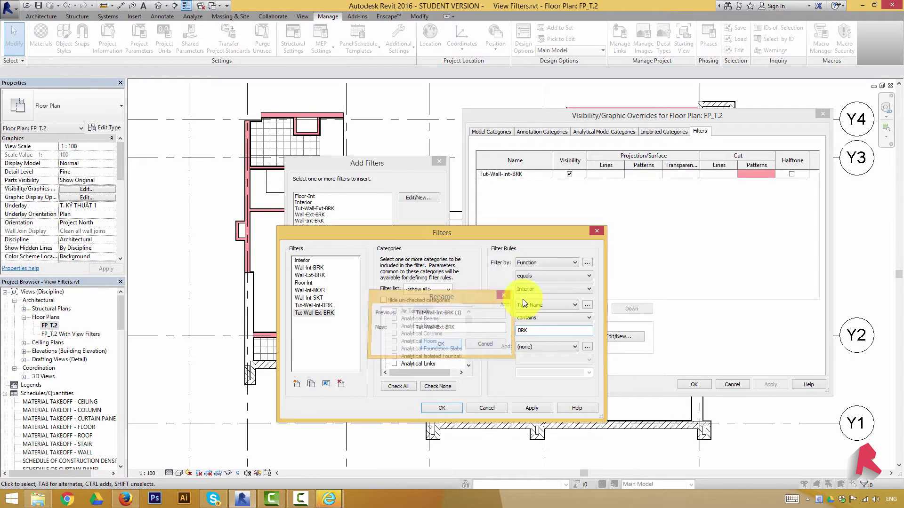
- Change its rule to Function equals Exterior, save, and add Tut-Wall-Ext-BRK to the view
click(557, 277)
click(556, 276)
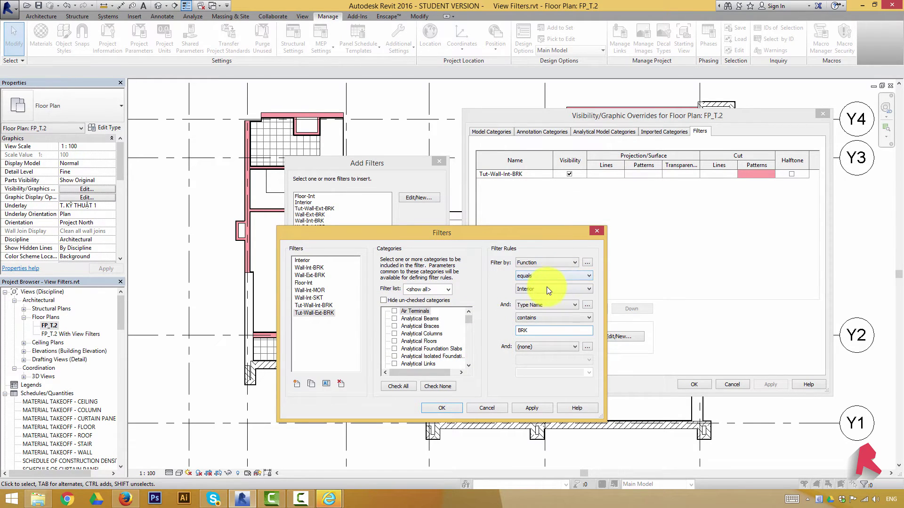
click(547, 288)
click(541, 303)
click(525, 331)
click(457, 405)
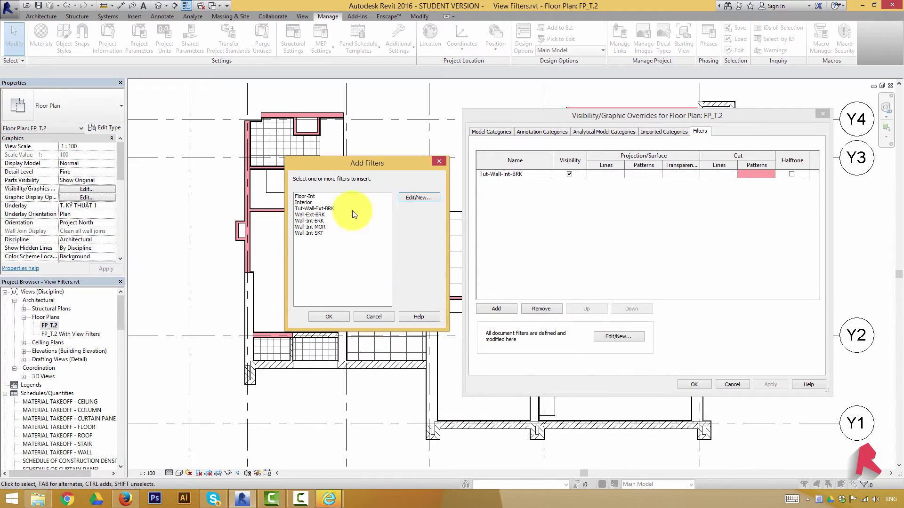
click(319, 209)
click(332, 317)
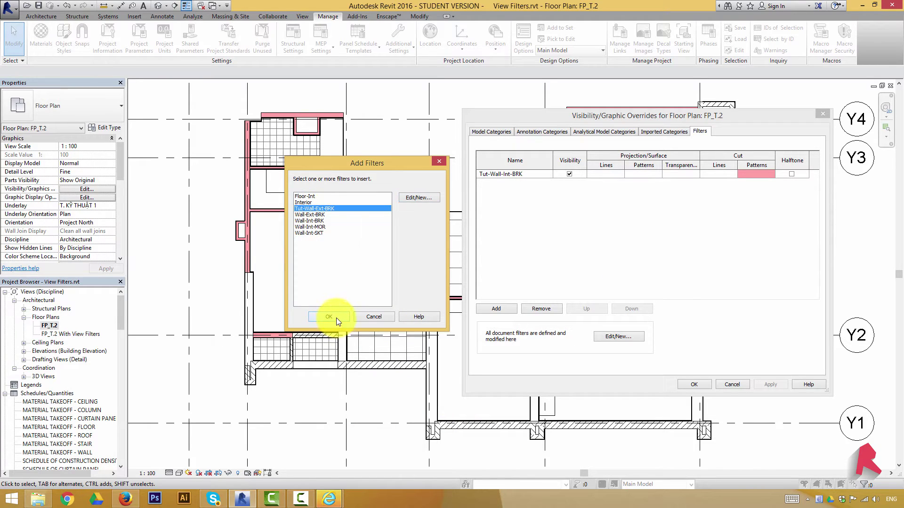
- Give Tut-Wall-Ext-BRK a Solid fill cut pattern in RGB 215-054-000 and apply it
click(744, 183)
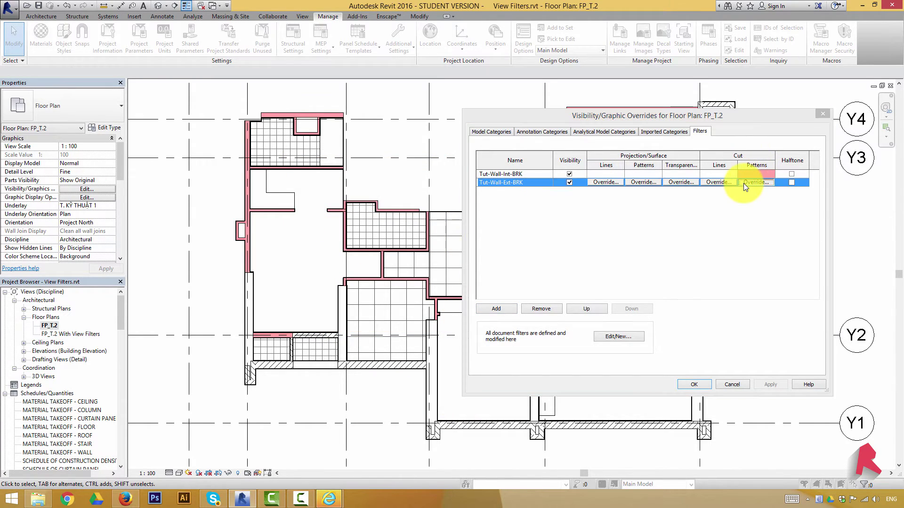
click(639, 253)
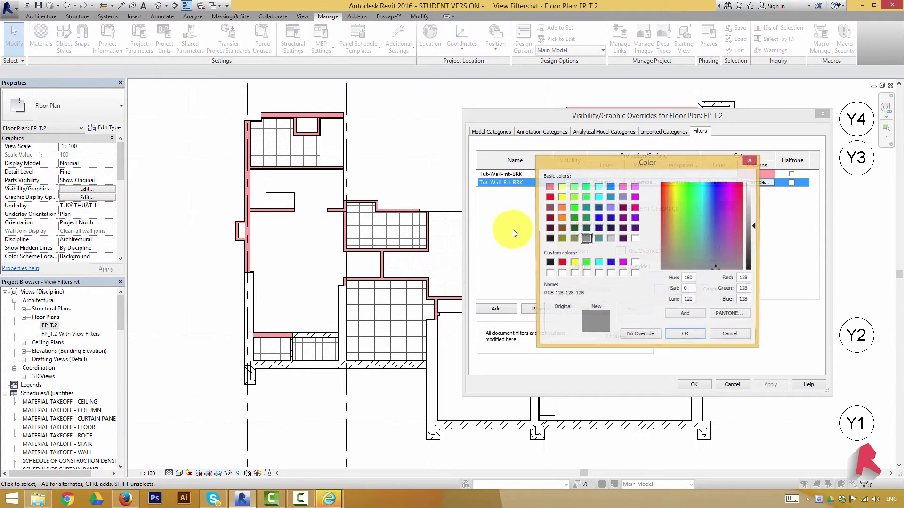
click(549, 197)
click(754, 234)
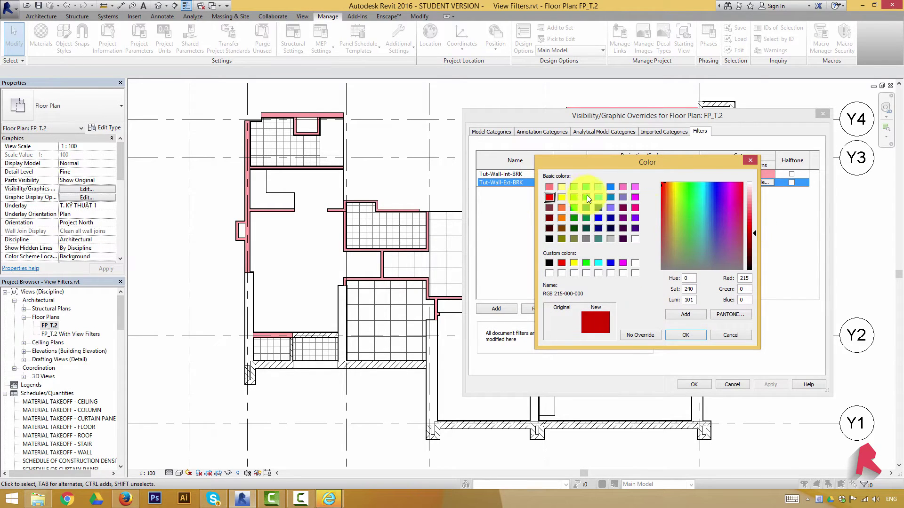
drag(668, 196, 665, 183)
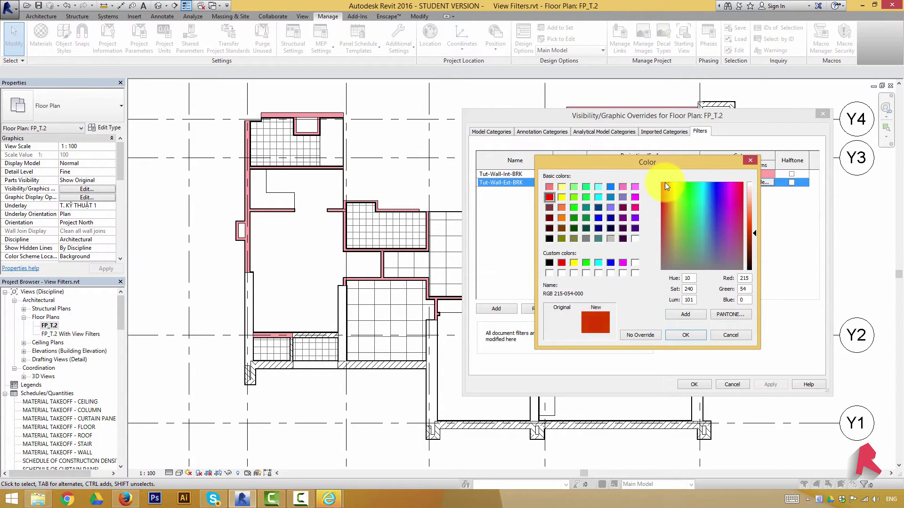
click(691, 335)
click(668, 266)
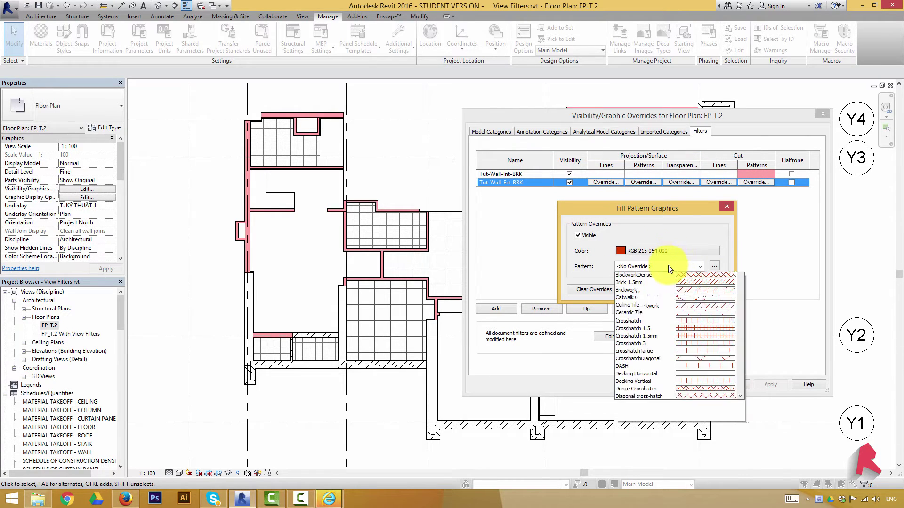
scroll(680, 347, down, 15)
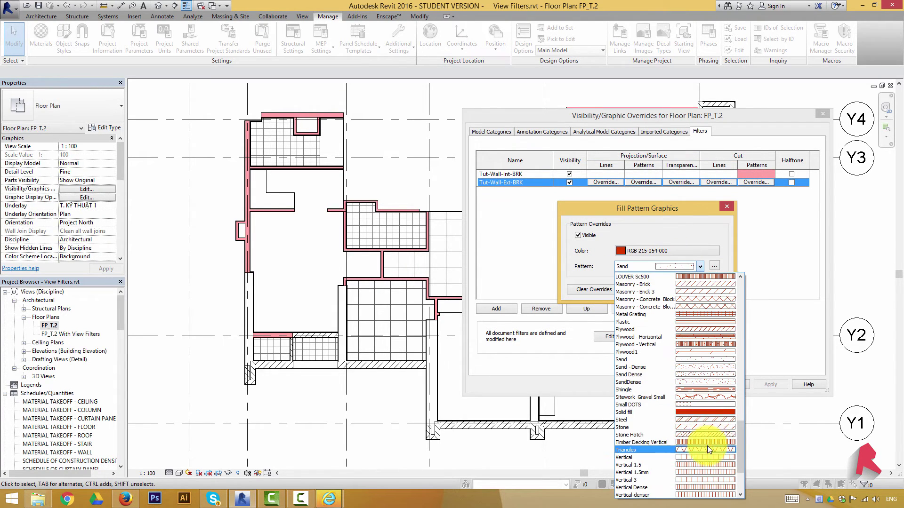
click(709, 412)
click(674, 290)
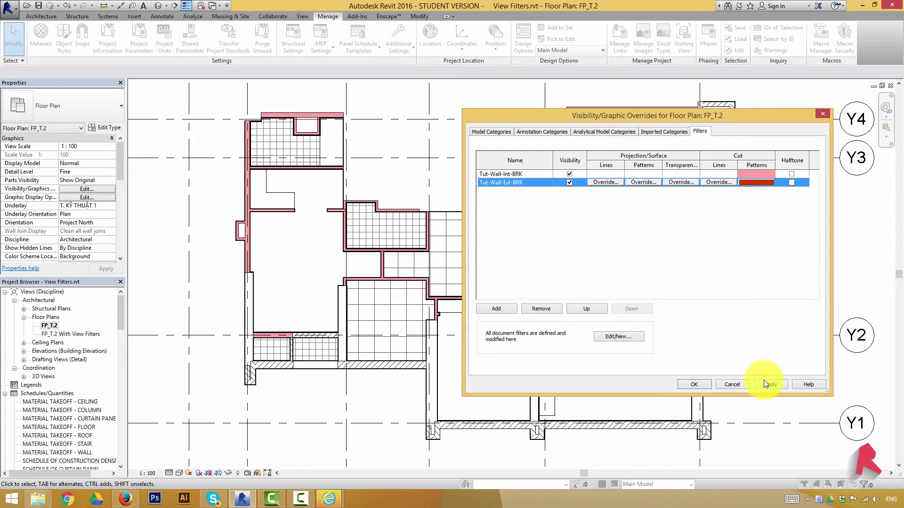
click(754, 384)
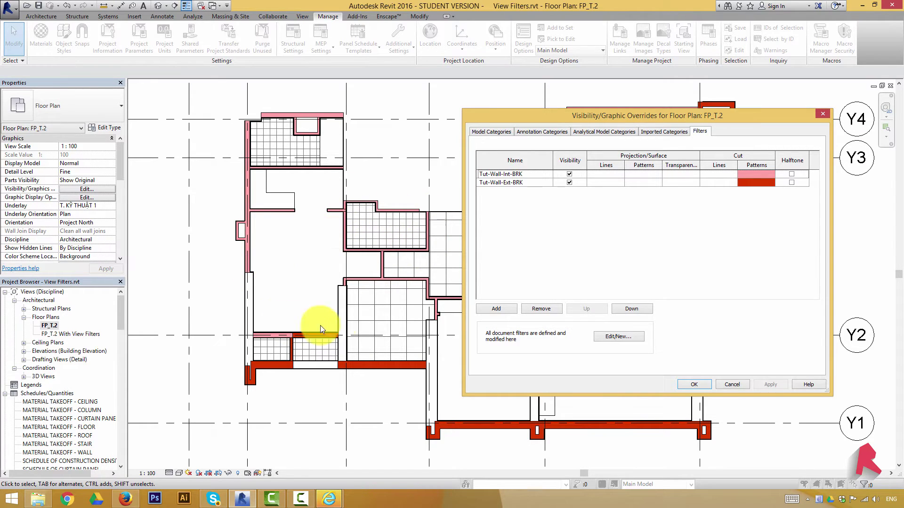
- Close and reopen FP_T.2's Visibility/Graphics, then bring up Add Filters from its Filters tab
click(692, 384)
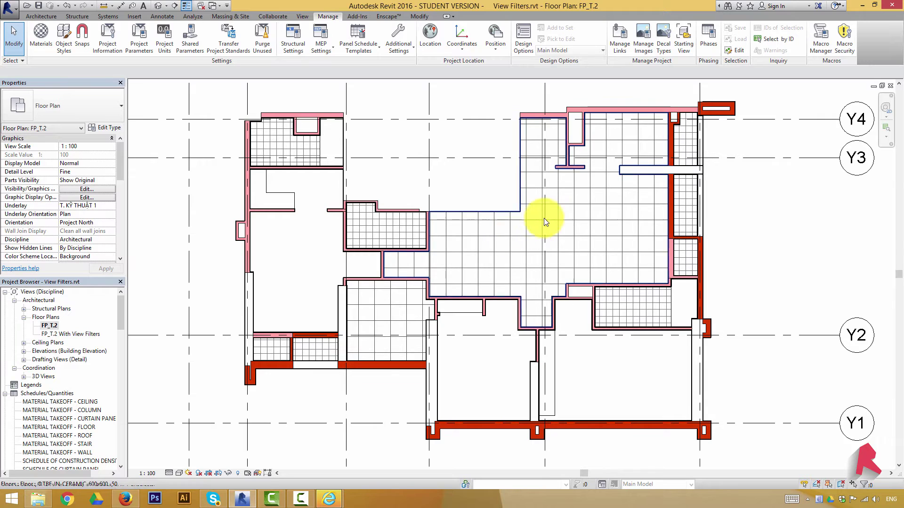
click(103, 188)
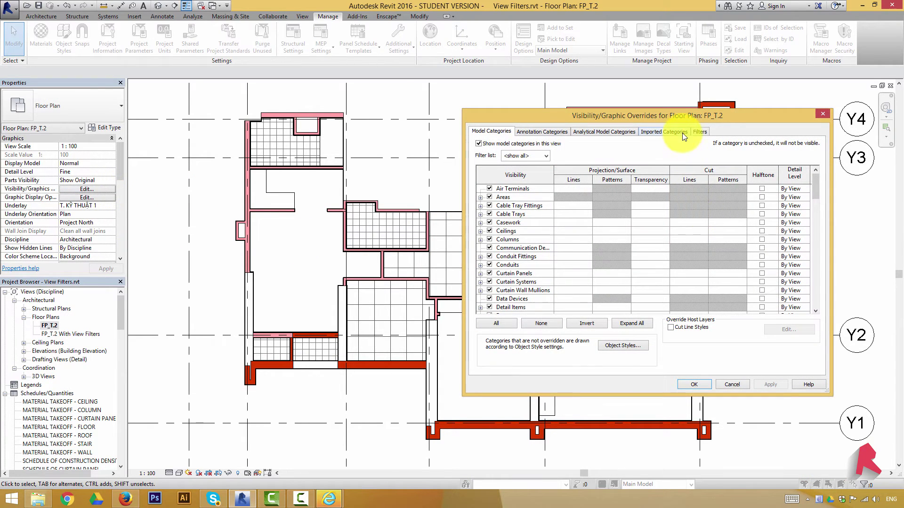
click(699, 132)
click(511, 307)
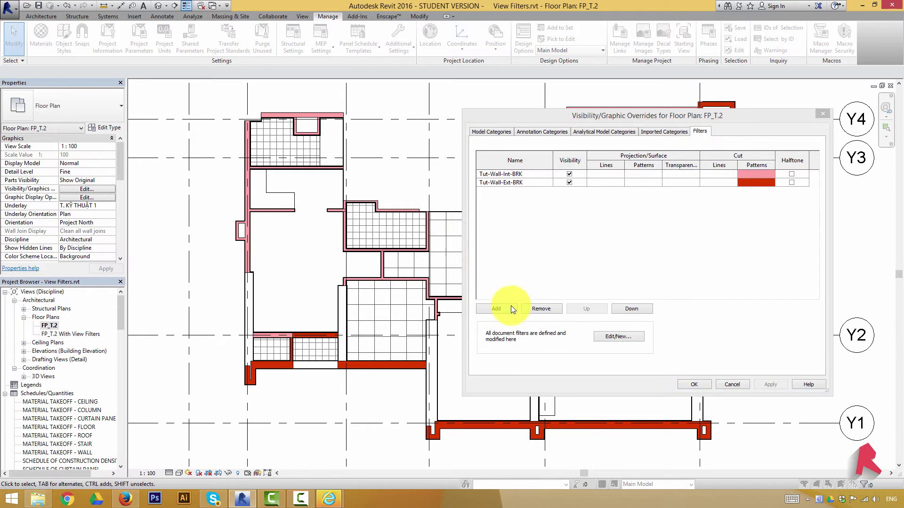
- Create a new filter definition named Tut-Floor-Int
click(418, 197)
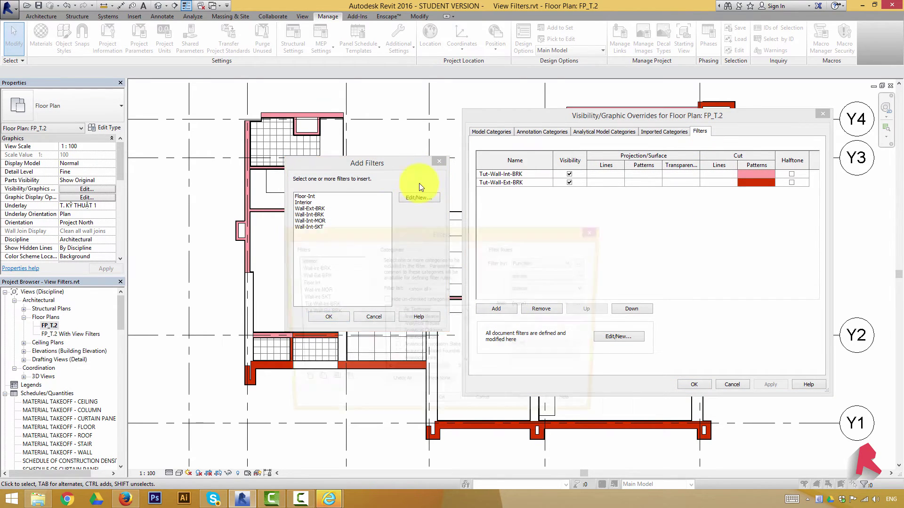
click(297, 384)
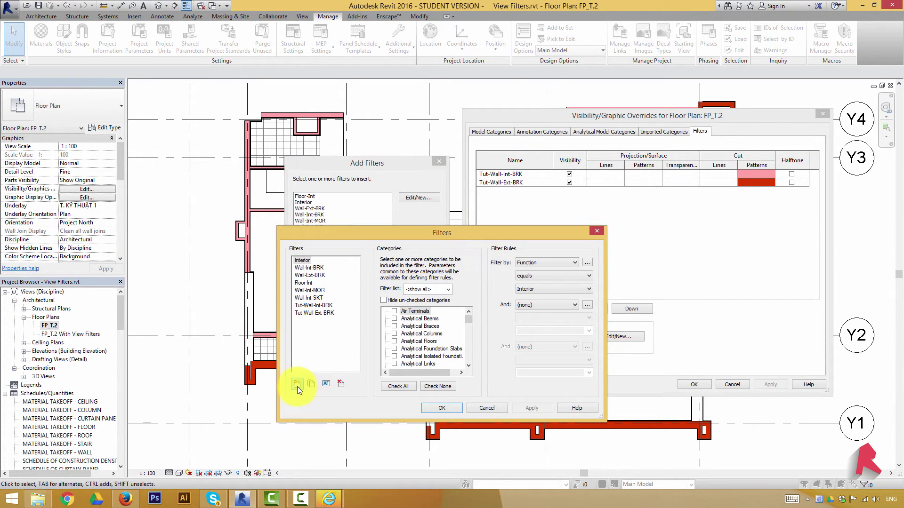
text(Tut-)
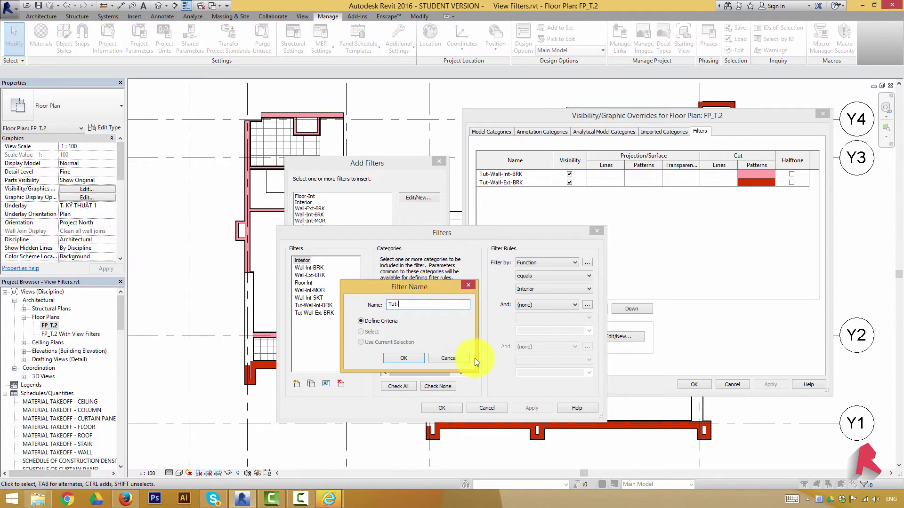
text(Floor-)
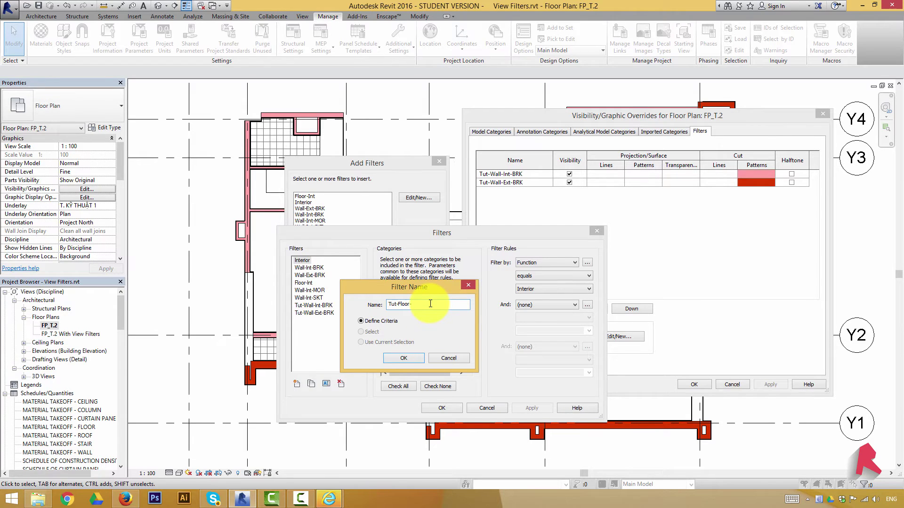
text(Int)
click(403, 358)
- Limit Tut-Floor-Int to Floors with the rule Function equals Interior
scroll(428, 326, down, 5)
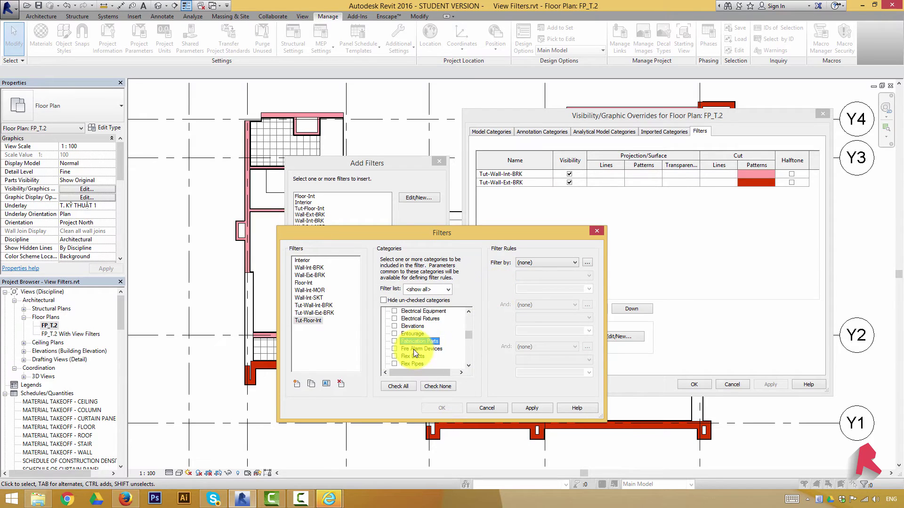
scroll(413, 350, down, 1)
click(394, 349)
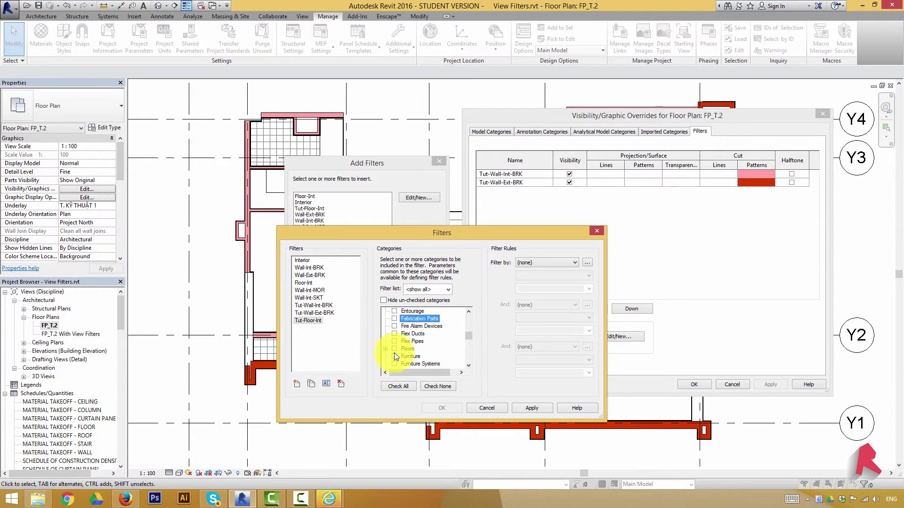
click(535, 265)
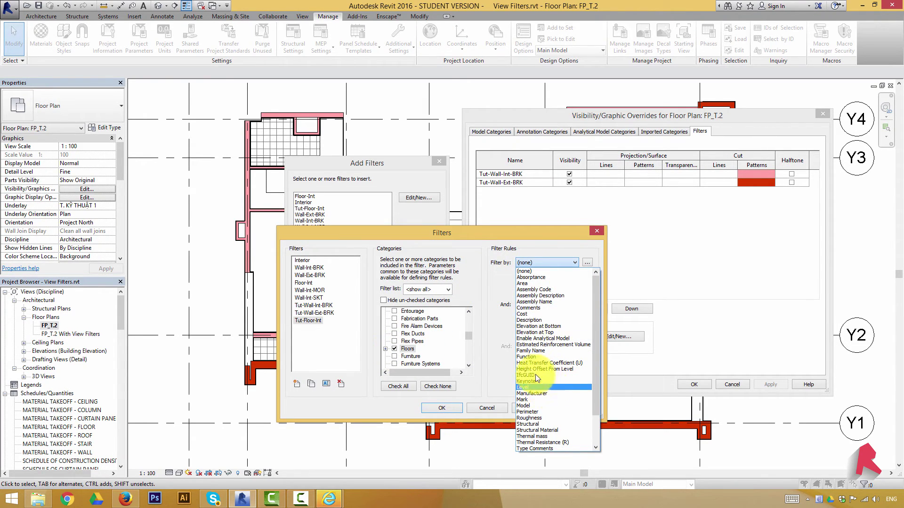
click(547, 357)
click(549, 275)
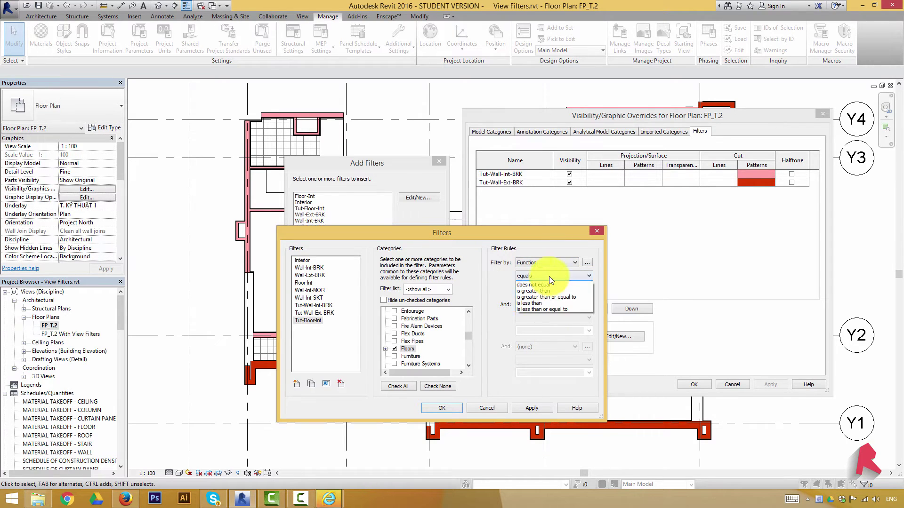
click(548, 274)
click(545, 286)
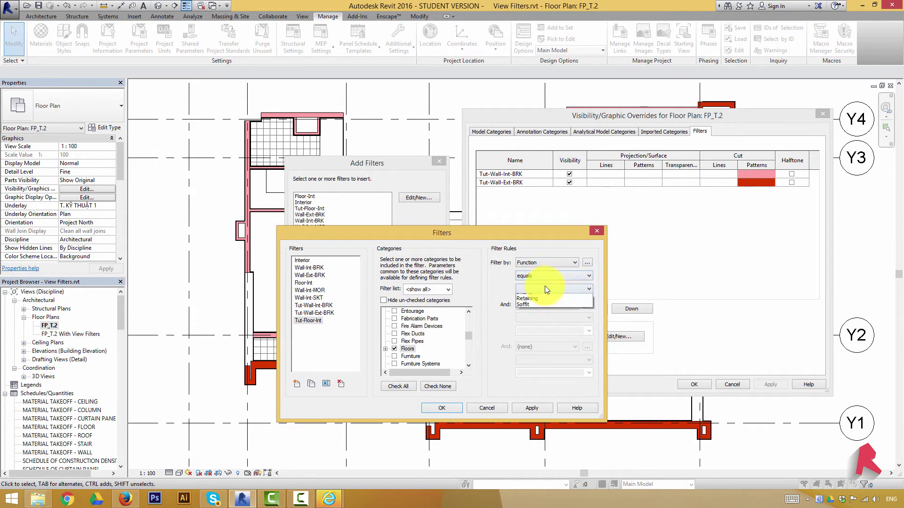
click(537, 320)
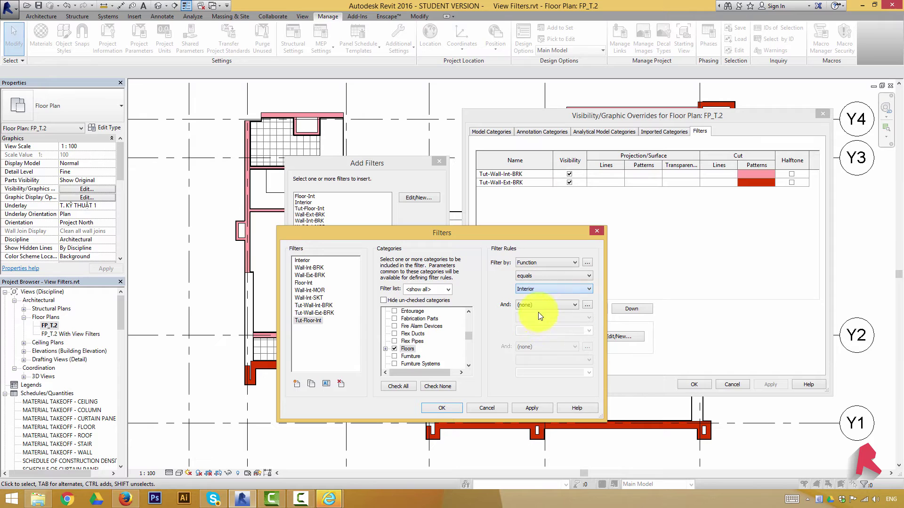
- Save the filter, add Tut-Floor-Int to FP_T.2, and move it to the bottom of the list
click(443, 407)
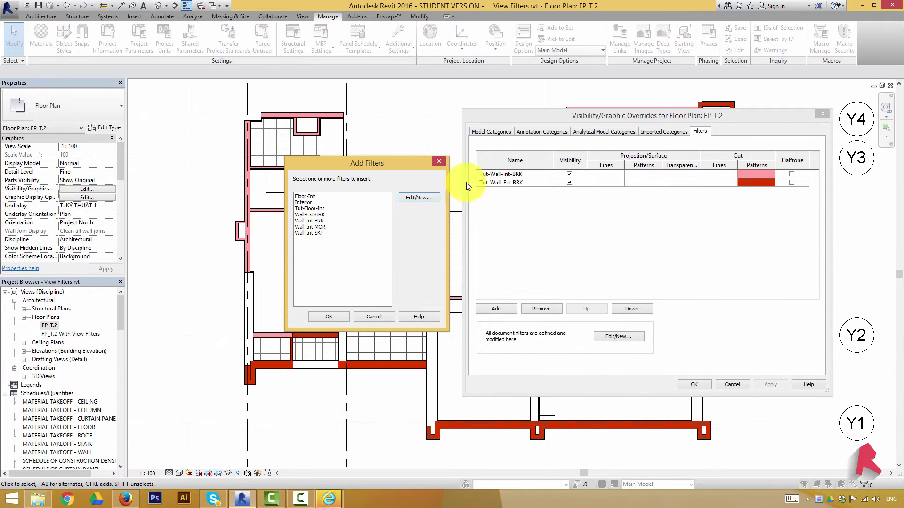
click(316, 208)
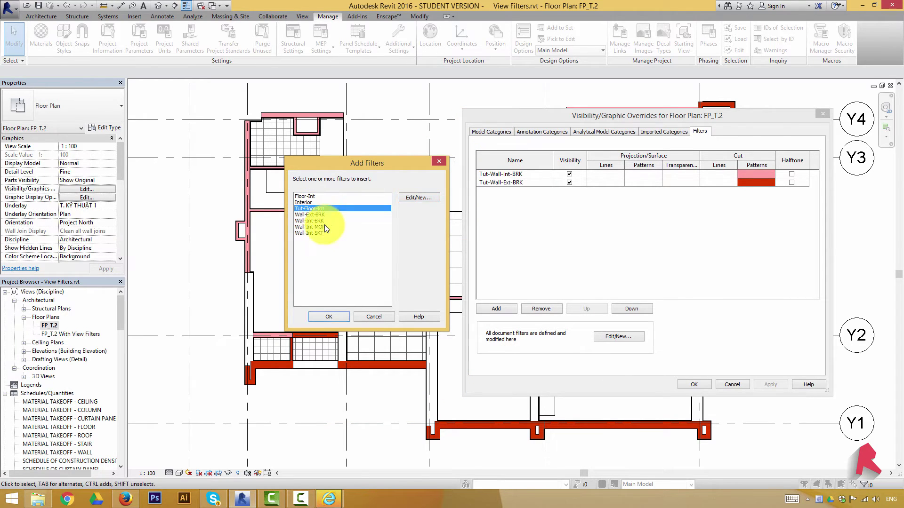
click(328, 317)
click(755, 183)
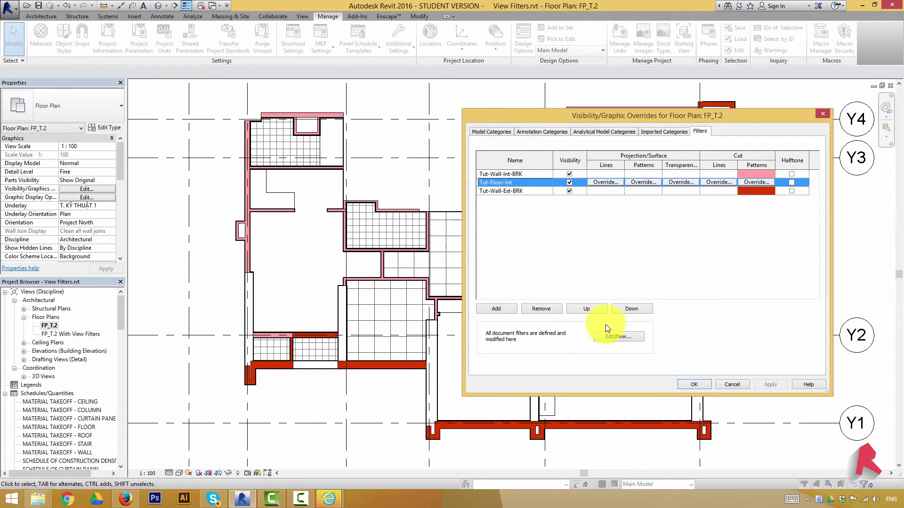
click(632, 309)
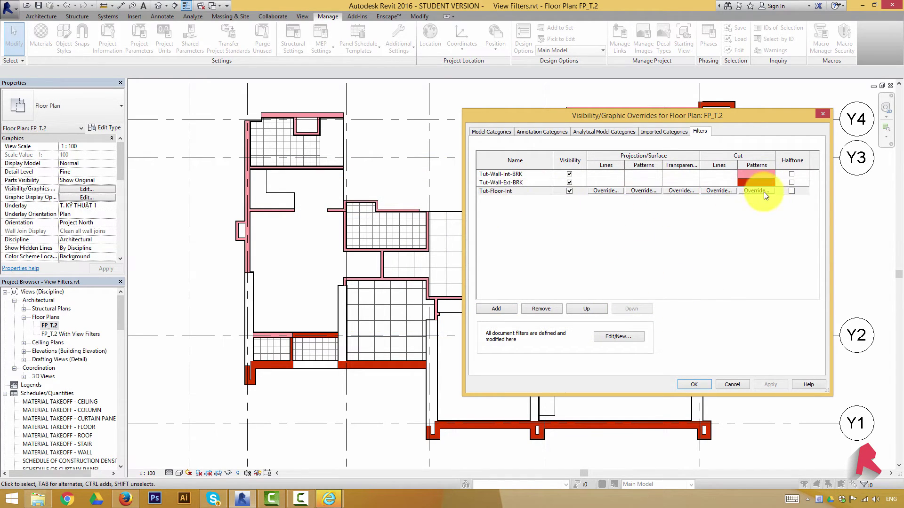
- Give Tut-Floor-Int a solid light peach cut fill (RGB 255-197-168) and apply it
click(762, 191)
click(653, 248)
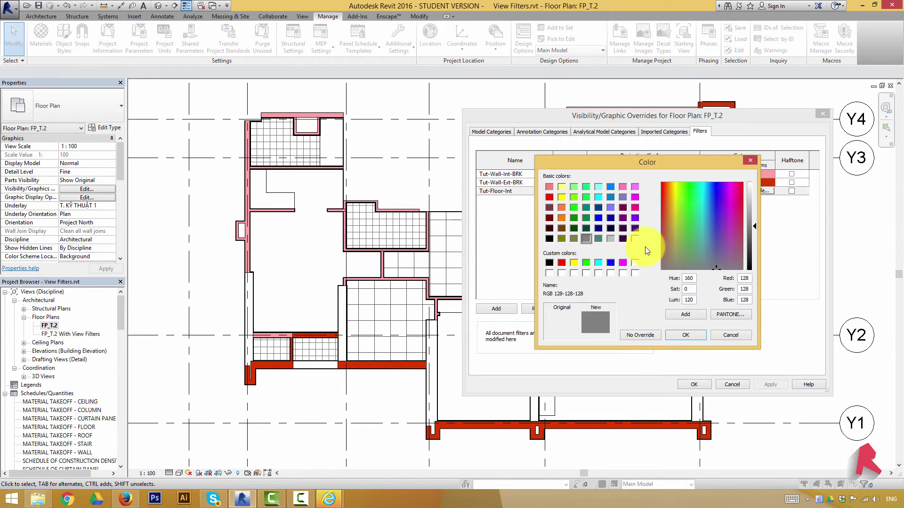
click(562, 207)
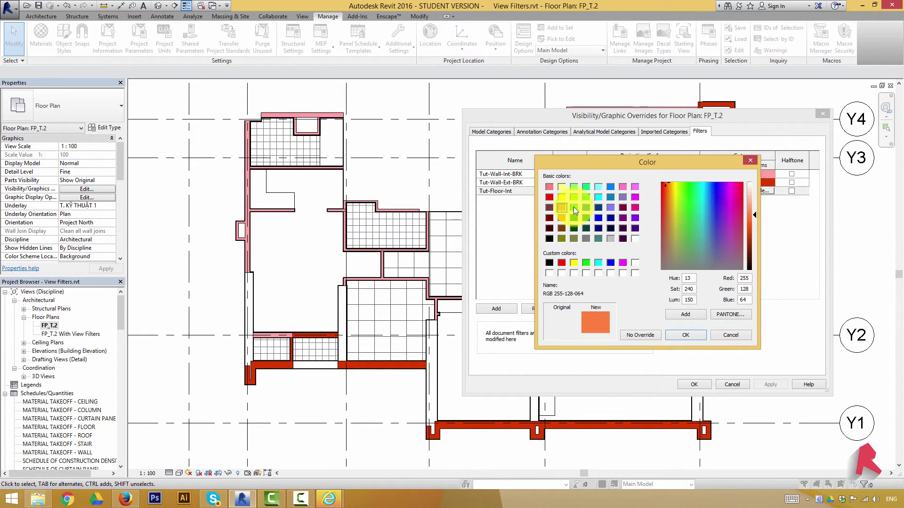
click(754, 198)
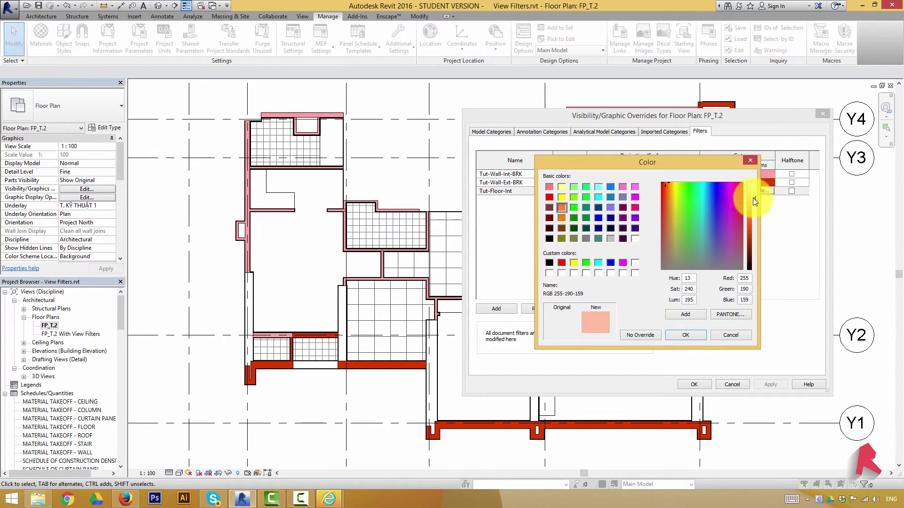
click(697, 334)
click(673, 267)
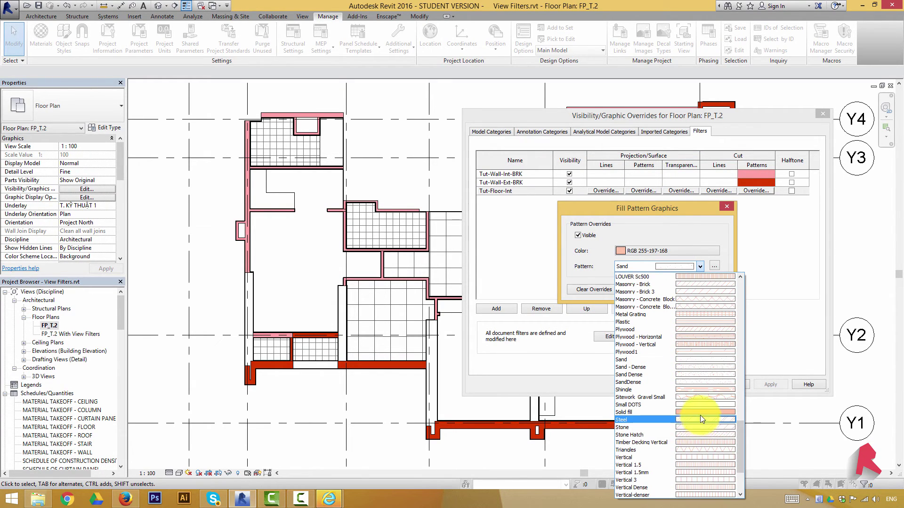
click(699, 413)
click(674, 290)
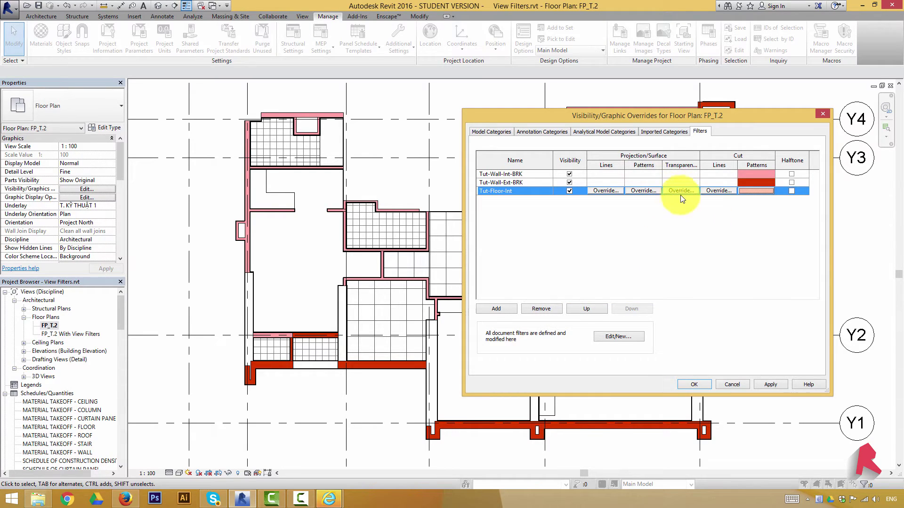
click(770, 384)
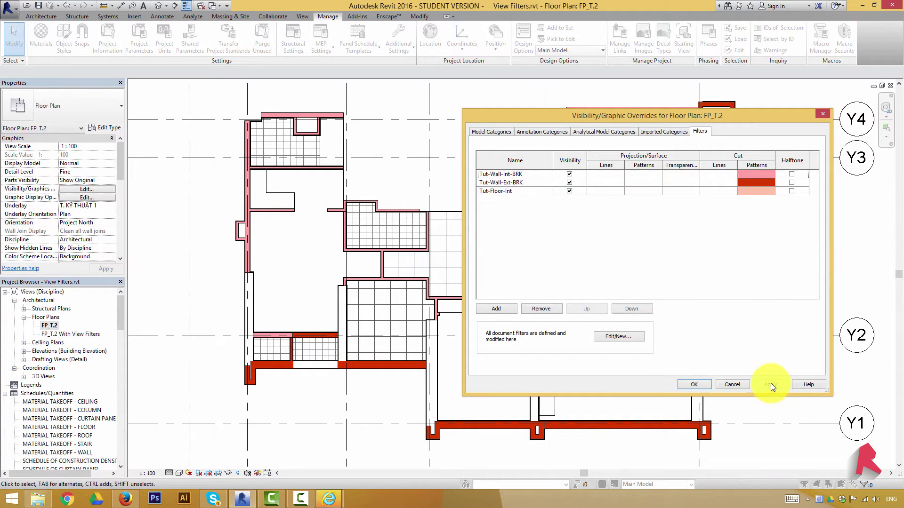
- Clear Tut-Floor-Int's cut pattern override
click(752, 191)
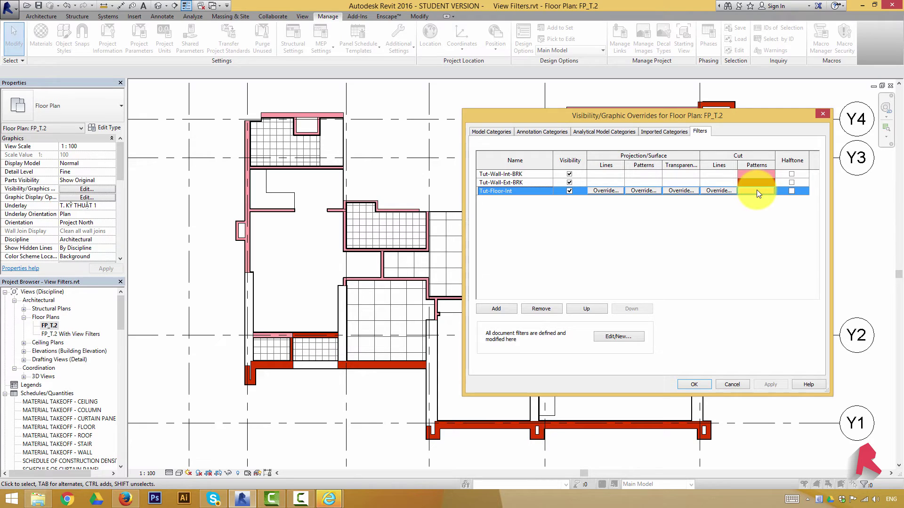
click(755, 190)
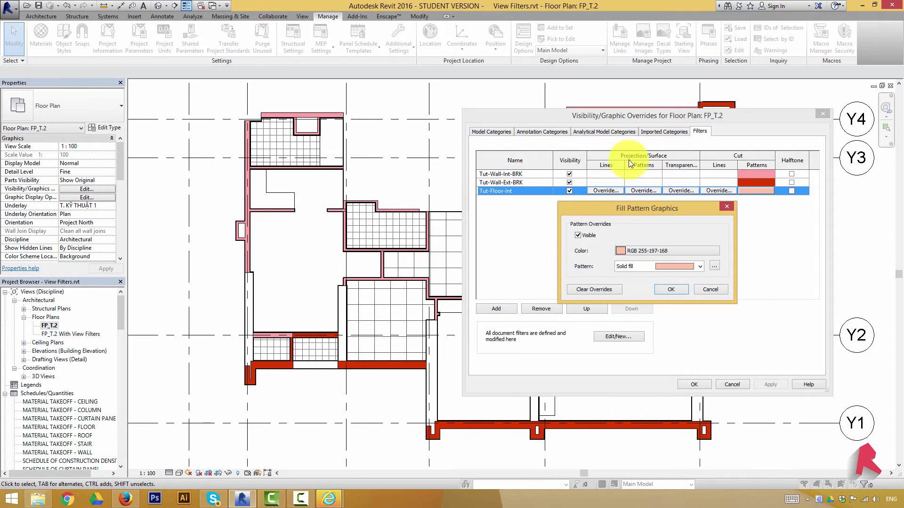
click(601, 288)
click(676, 289)
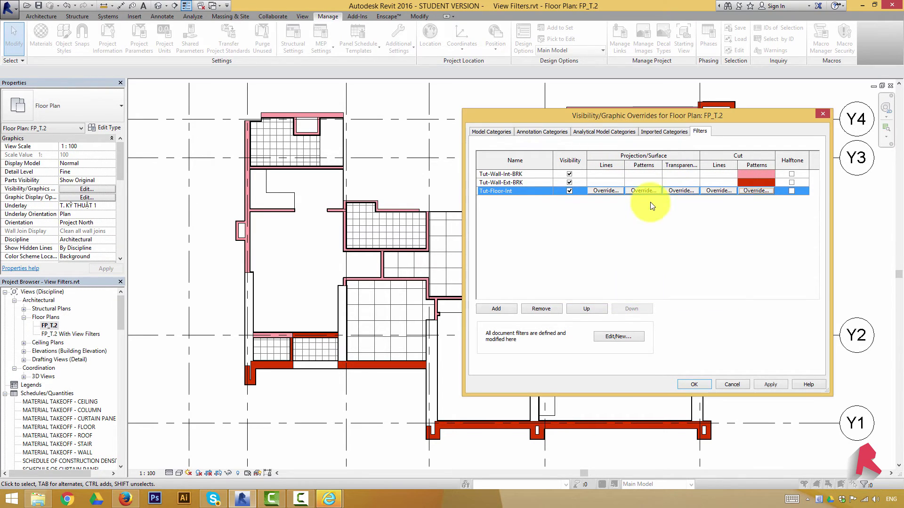
- Set Tut-Floor-Int's projection pattern to solid fill in RGB 255-190-159 and apply
click(652, 191)
click(632, 255)
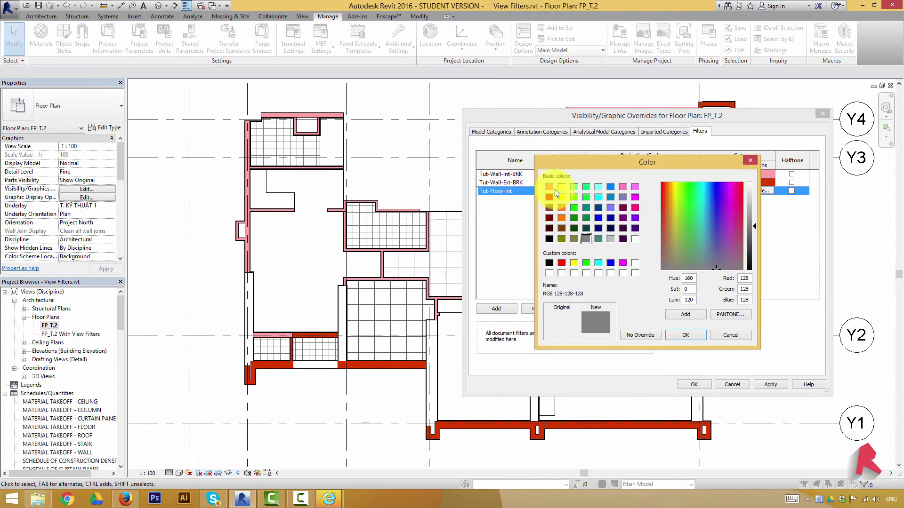
click(562, 208)
click(752, 198)
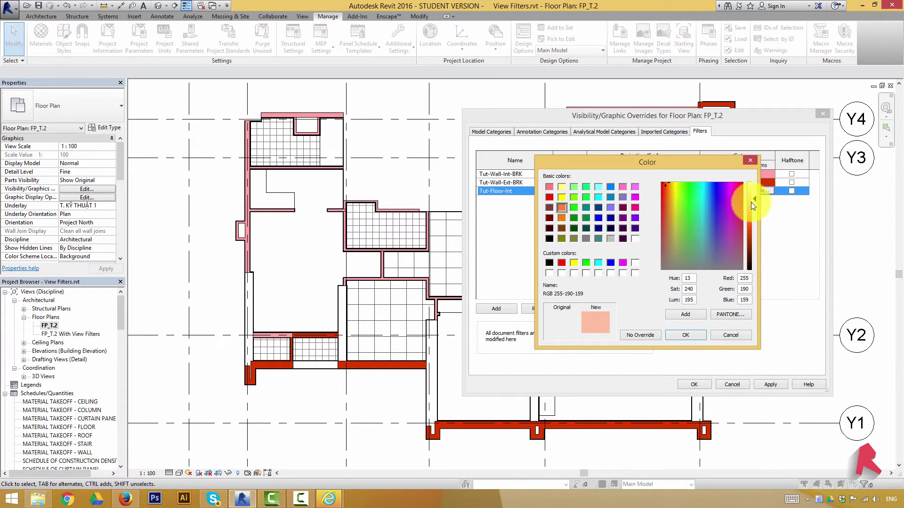
click(693, 332)
click(646, 265)
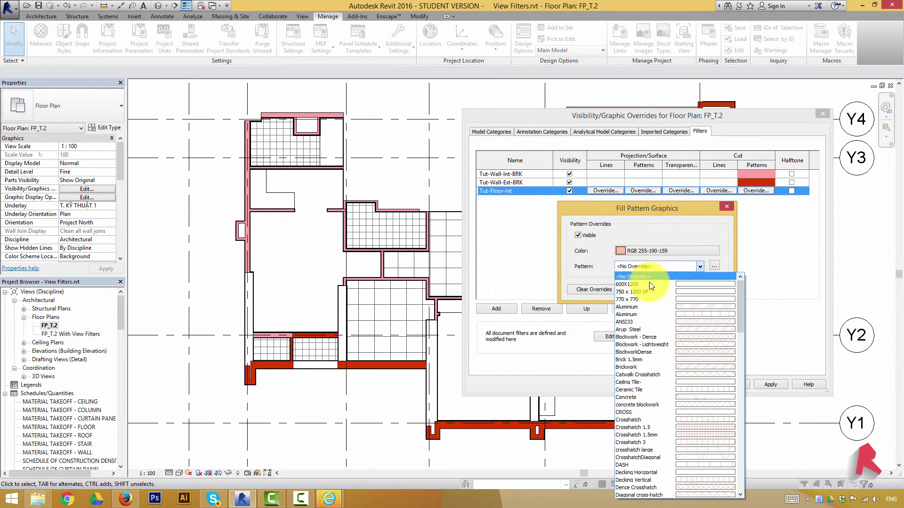
scroll(678, 440, down, 2)
click(678, 457)
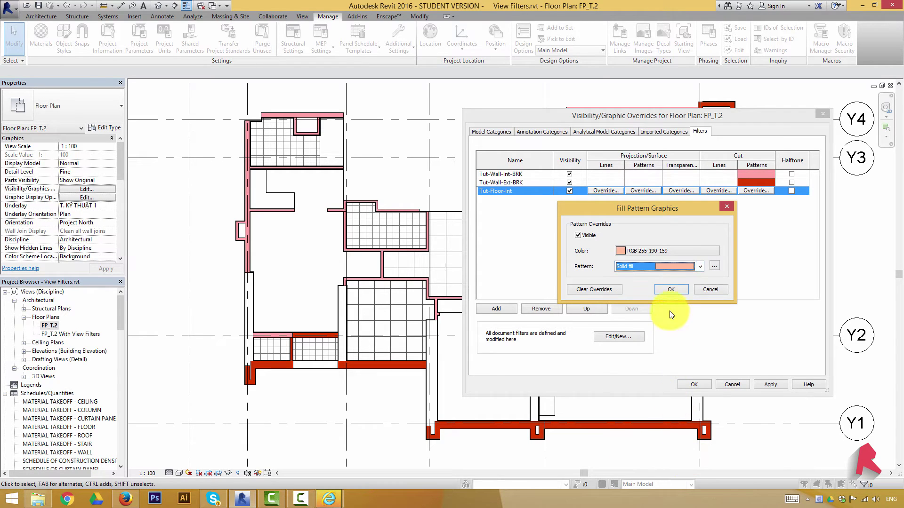
click(673, 290)
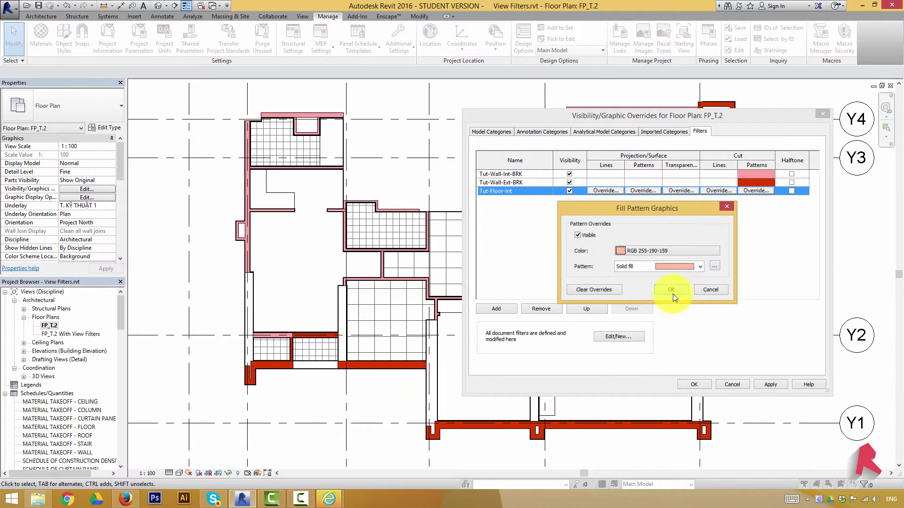
click(770, 384)
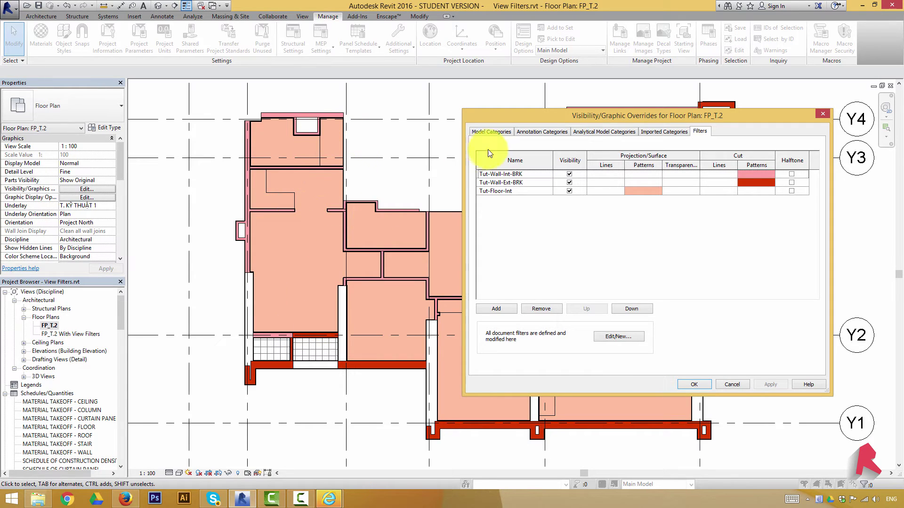
- Give Tut-Floor-Int a 40% projection transparency and apply it
click(682, 190)
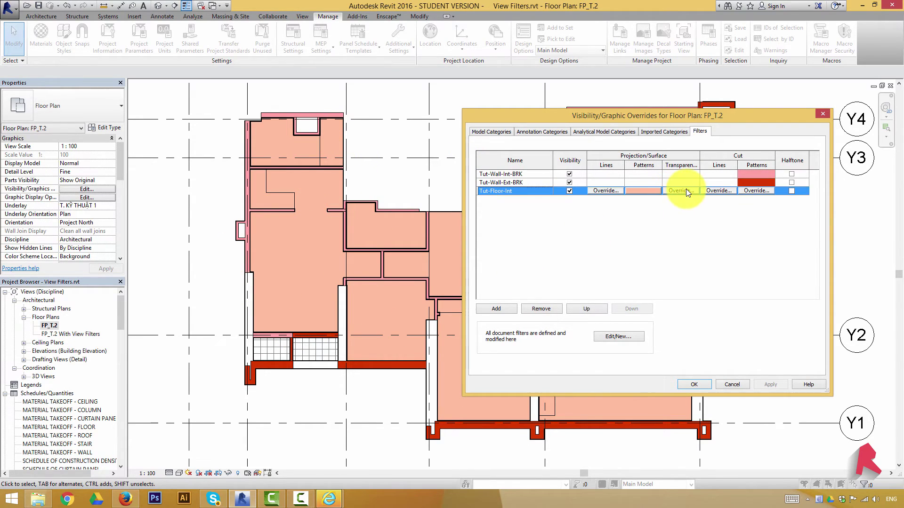
click(682, 190)
click(645, 253)
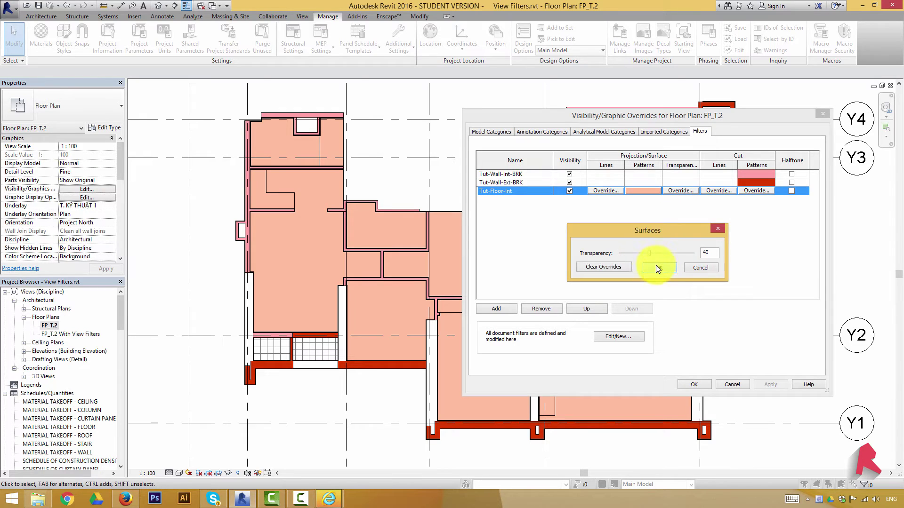
click(659, 268)
click(763, 386)
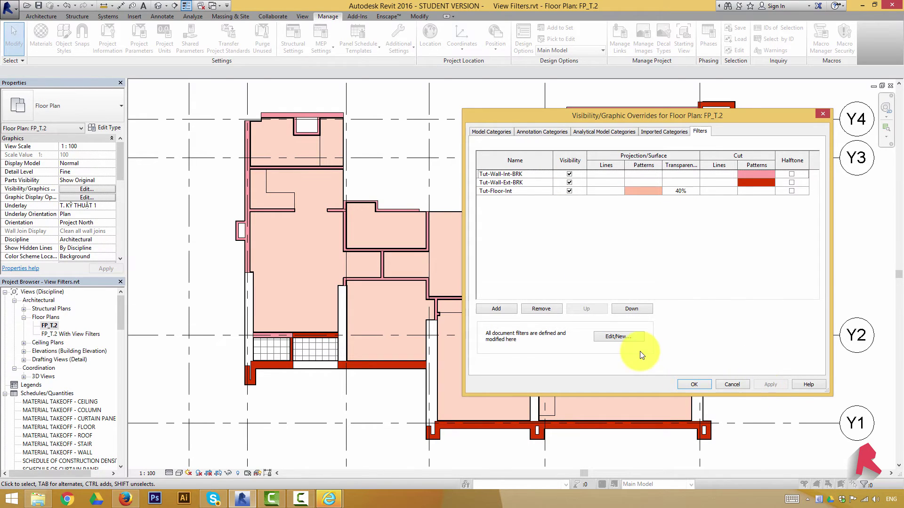
- Raise Tut-Floor-Int's projection transparency to 60 and apply it
click(686, 190)
click(687, 190)
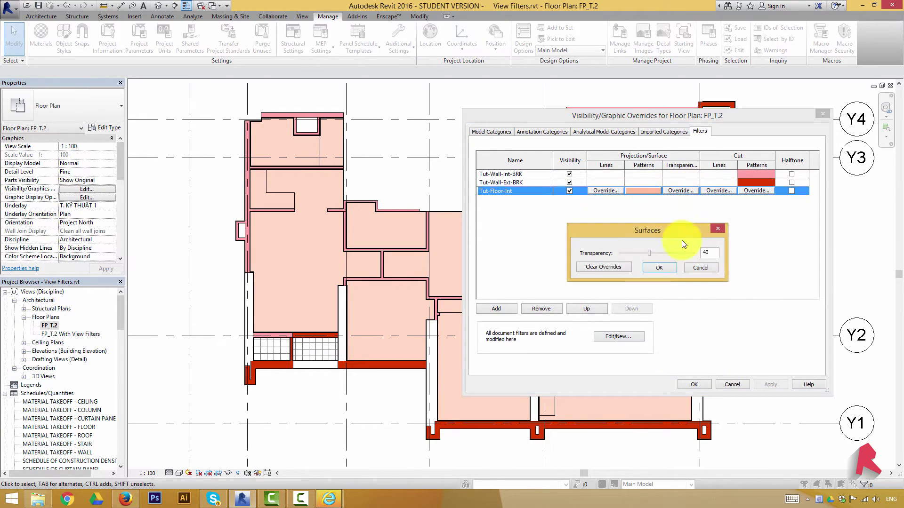
click(662, 253)
click(665, 265)
click(767, 384)
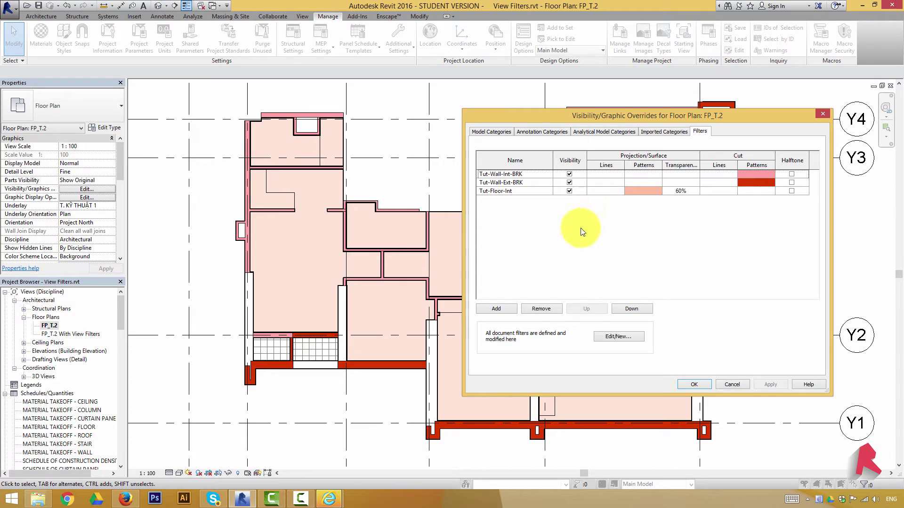
- Duplicate the Tut-Floor-Int filter and rename the copy Tut-Floor-Ext
click(513, 309)
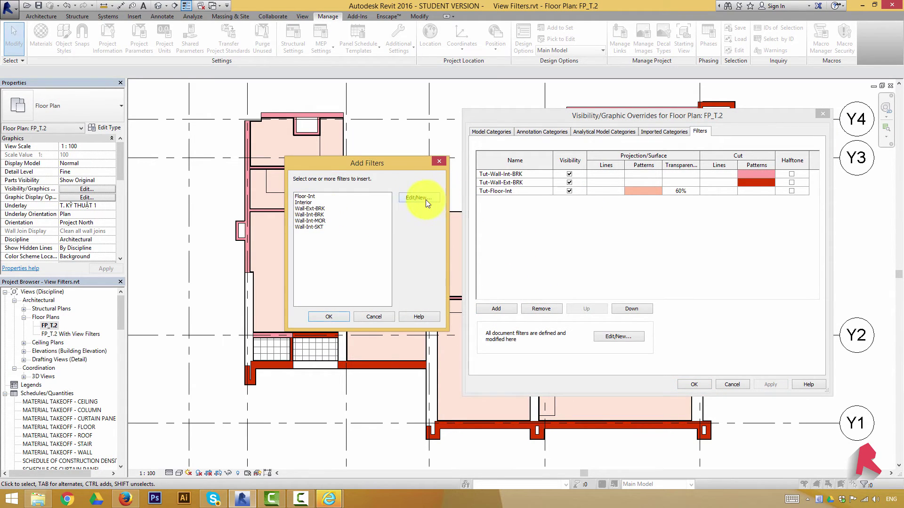
click(426, 200)
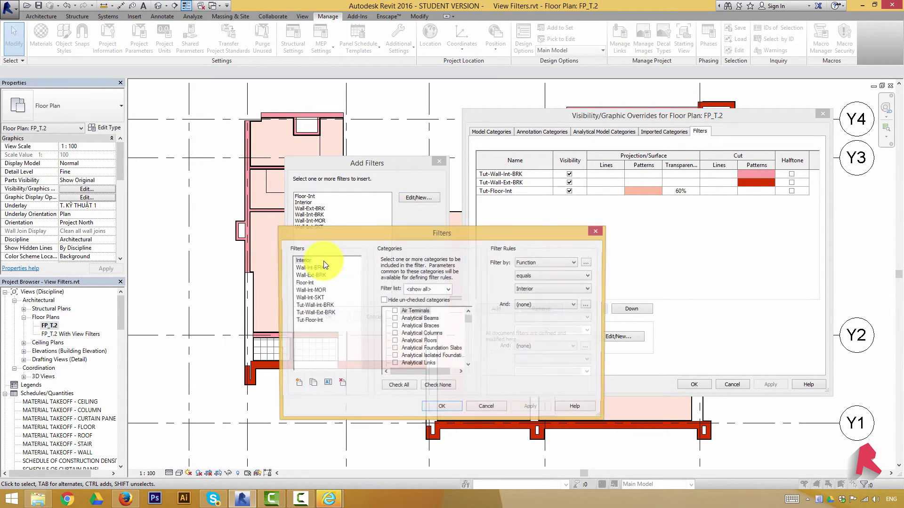
click(309, 321)
click(312, 384)
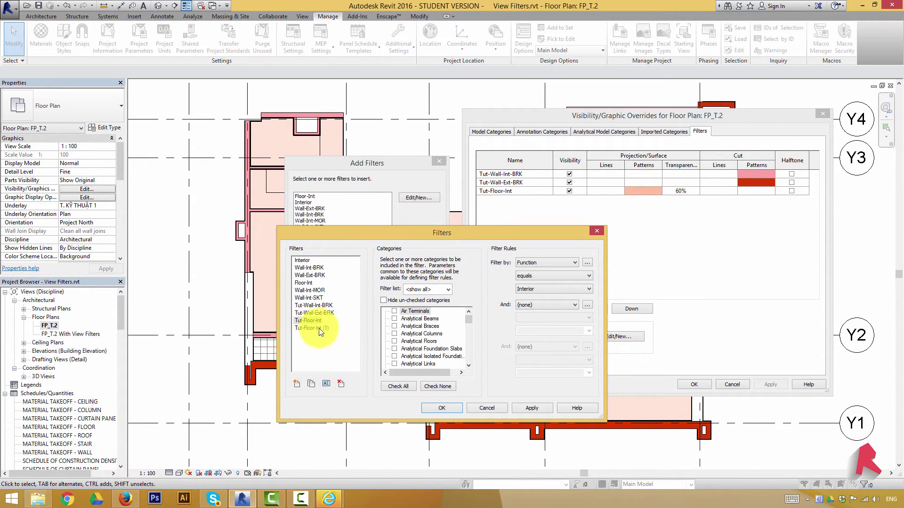
click(311, 328)
click(326, 384)
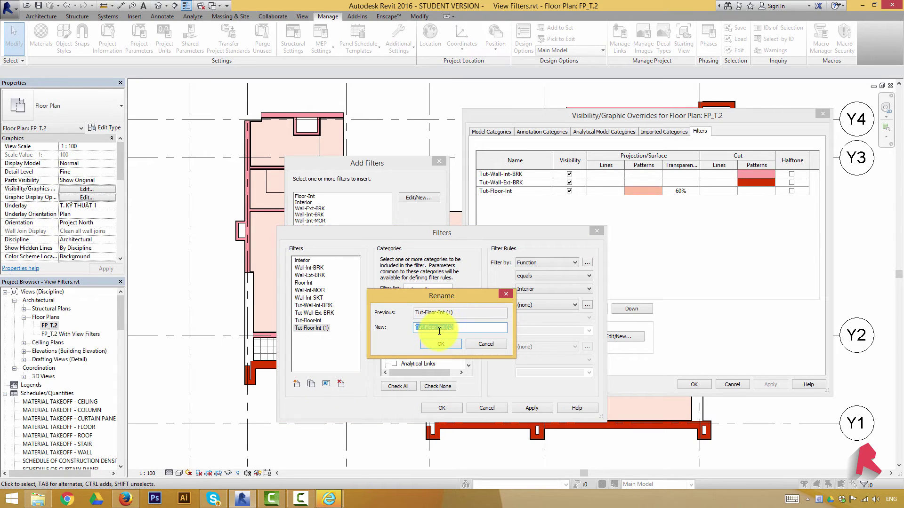
drag(440, 327, 487, 328)
text(Ext)
click(442, 344)
- Change Tut-Floor-Ext's rule value to Exterior, save, and select it for adding
click(538, 289)
click(535, 300)
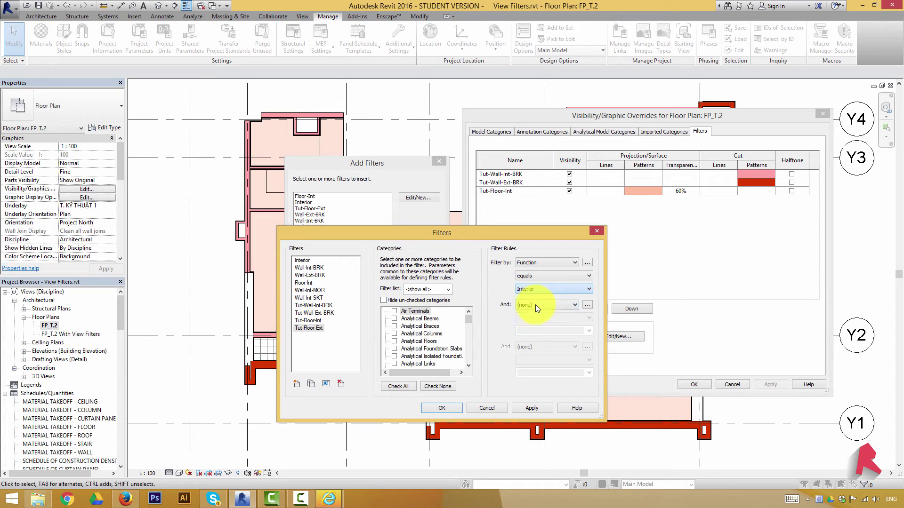
key(Down)
click(441, 408)
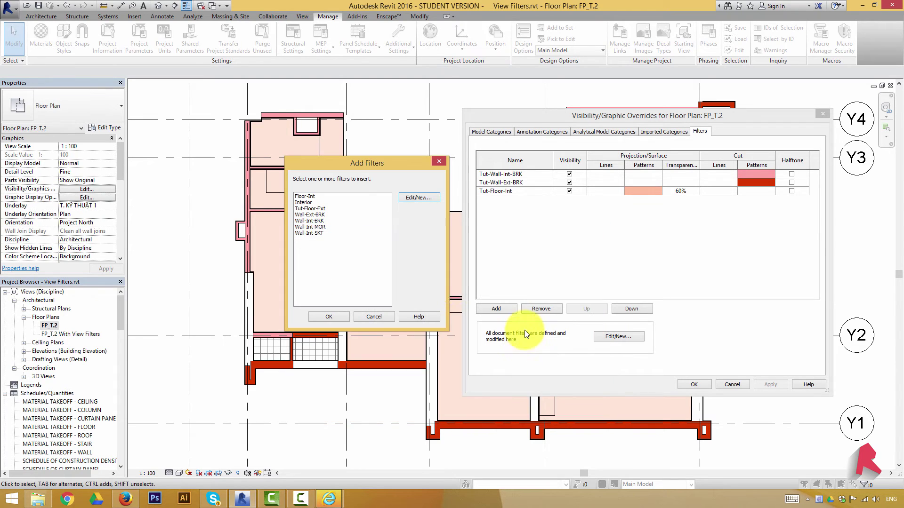
click(320, 208)
- Add Tut-Floor-Ext to FP_T.2 and move it to the bottom of the list
click(347, 316)
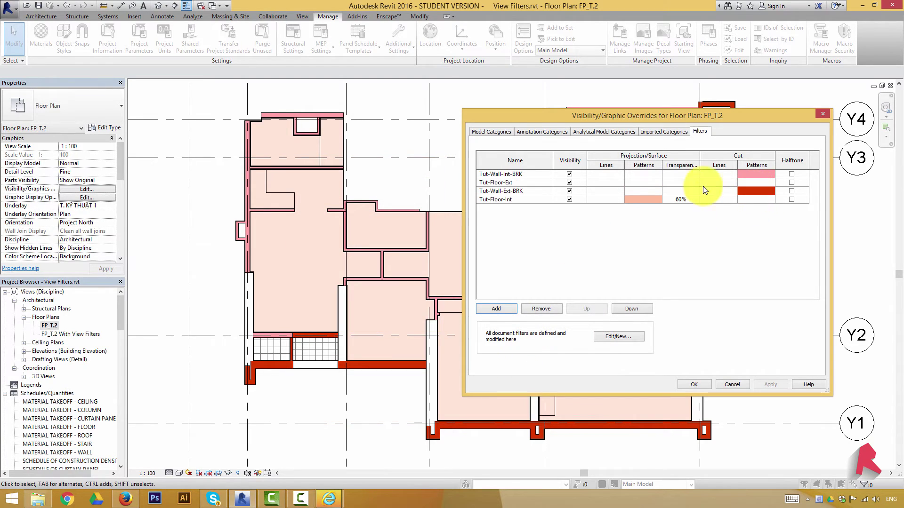
click(541, 182)
click(635, 308)
click(636, 309)
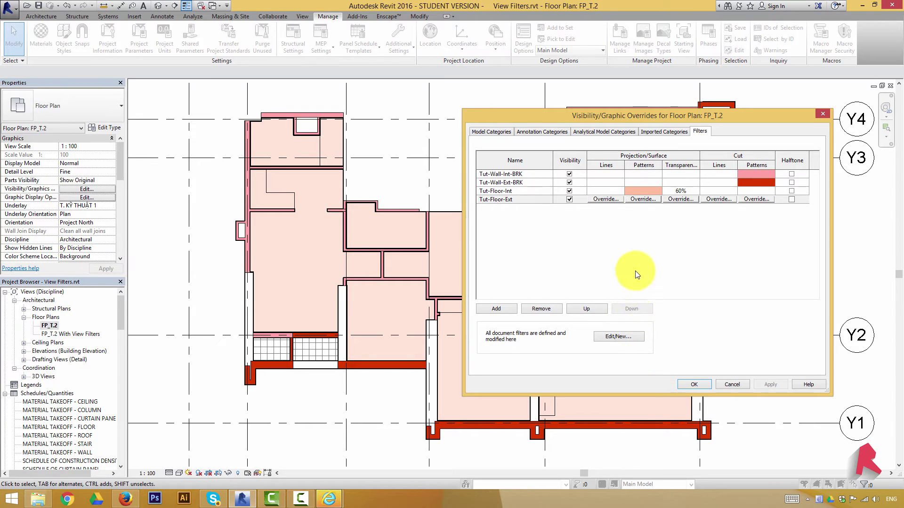
- Give Tut-Floor-Ext a solid light blue projection fill (RGB 106-181-255), apply and close
click(646, 199)
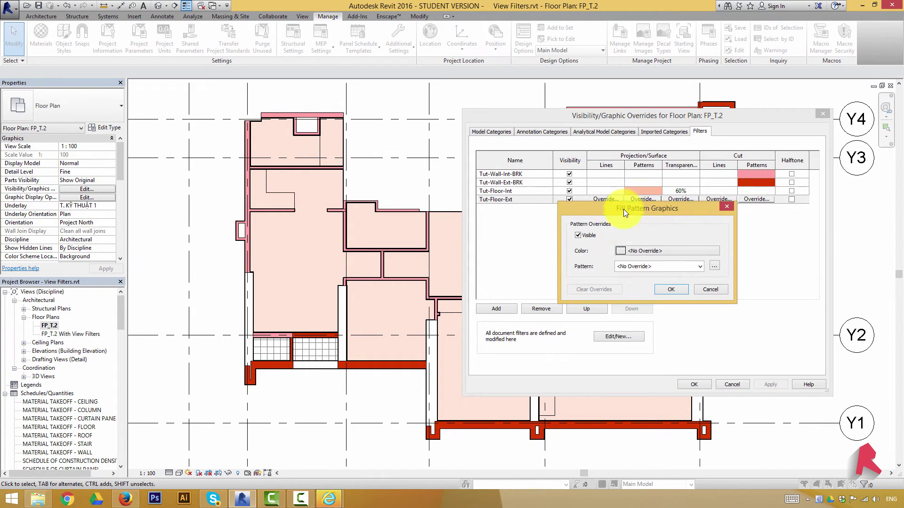
click(657, 251)
click(610, 187)
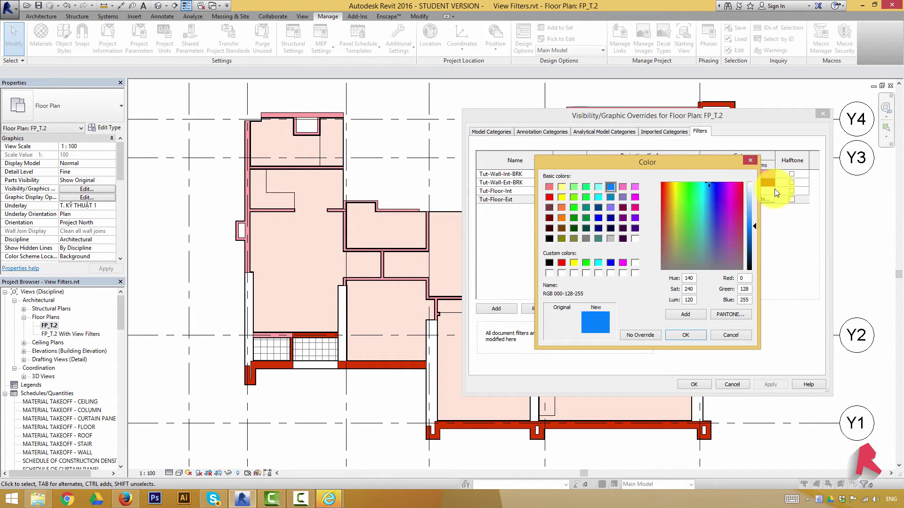
click(752, 199)
drag(751, 207, 754, 210)
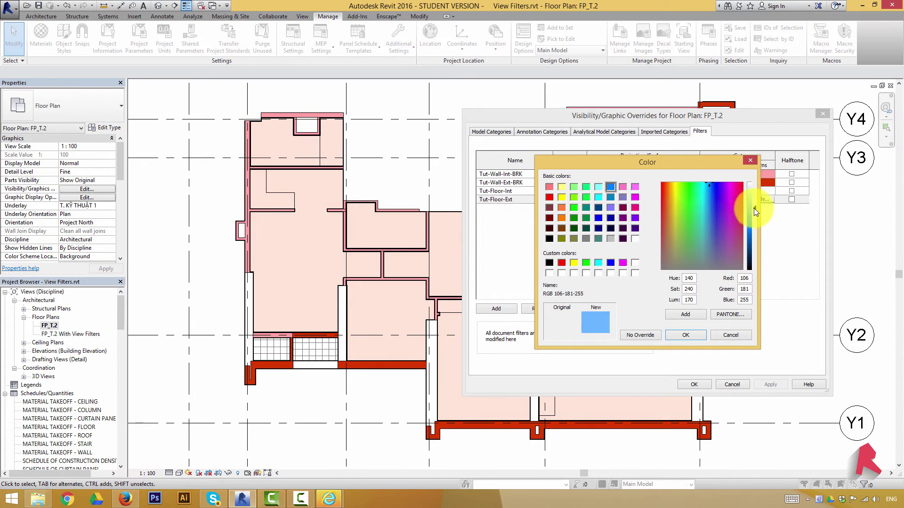
click(694, 335)
click(666, 266)
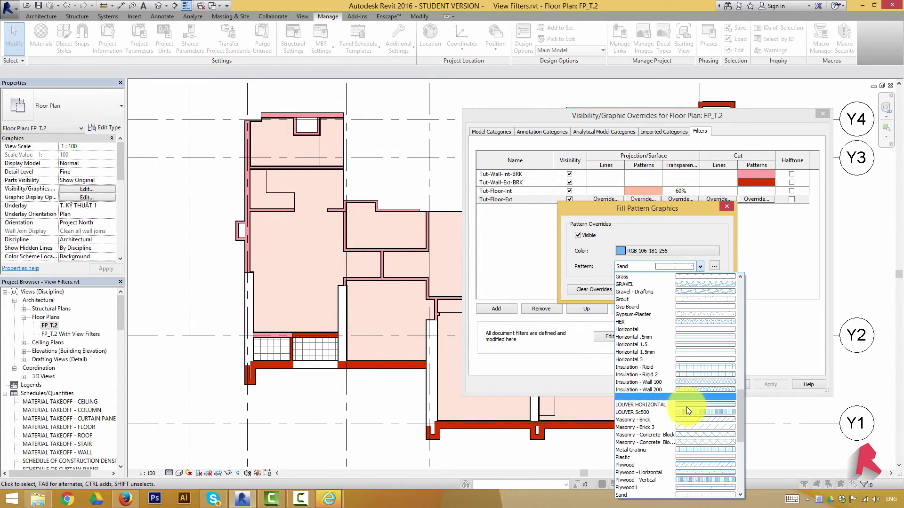
scroll(686, 407, down, 3)
click(692, 424)
click(679, 293)
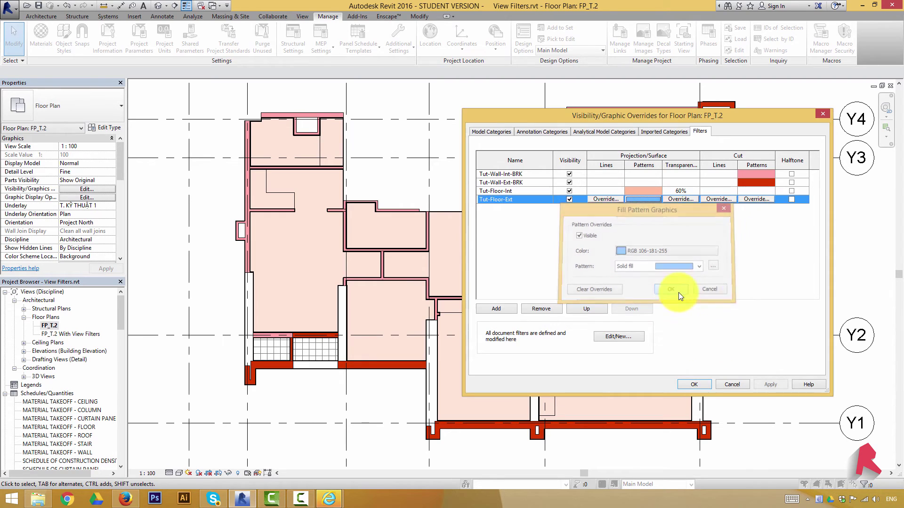
click(772, 383)
click(702, 386)
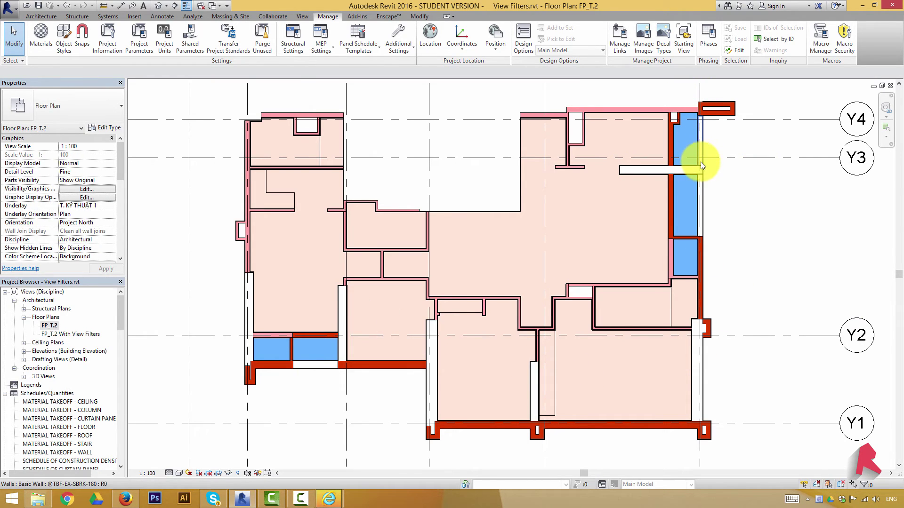
scroll(342, 282, up, 5)
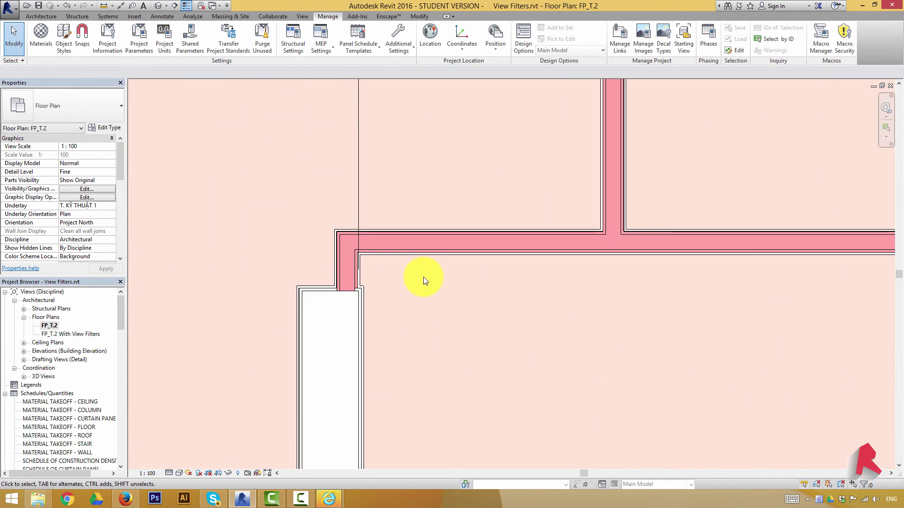
scroll(364, 298, down, 5)
scroll(371, 283, up, 5)
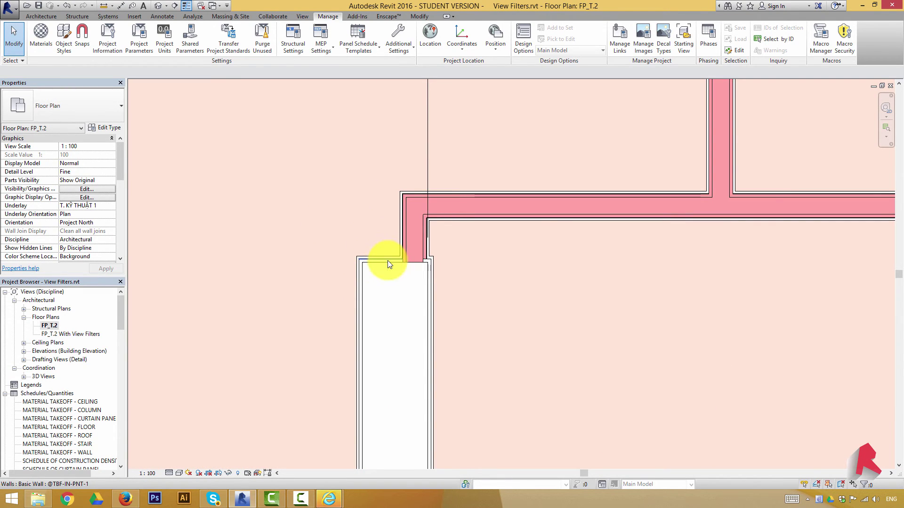
scroll(387, 260, up, 3)
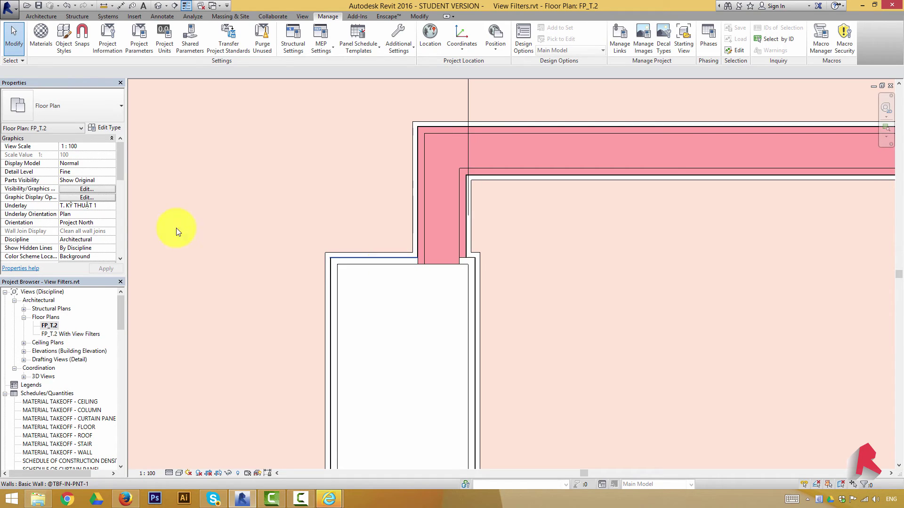
click(97, 188)
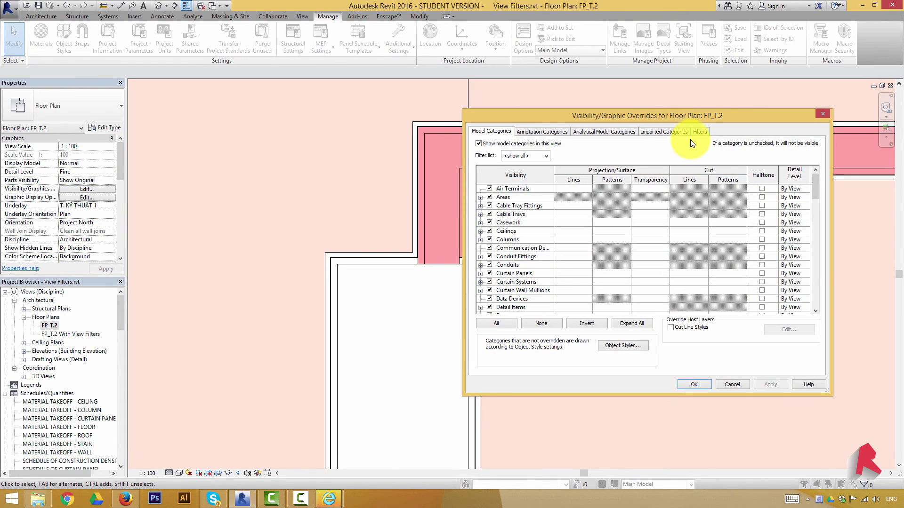
click(700, 132)
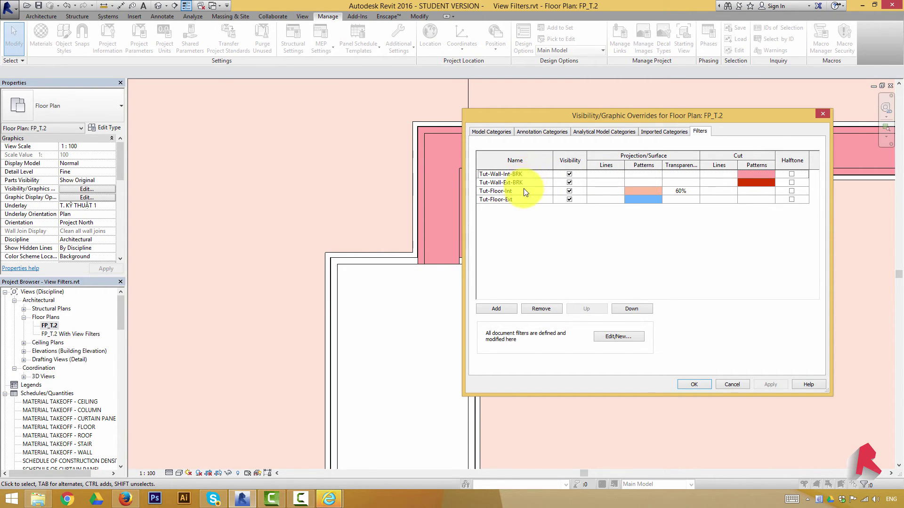
click(728, 385)
click(370, 262)
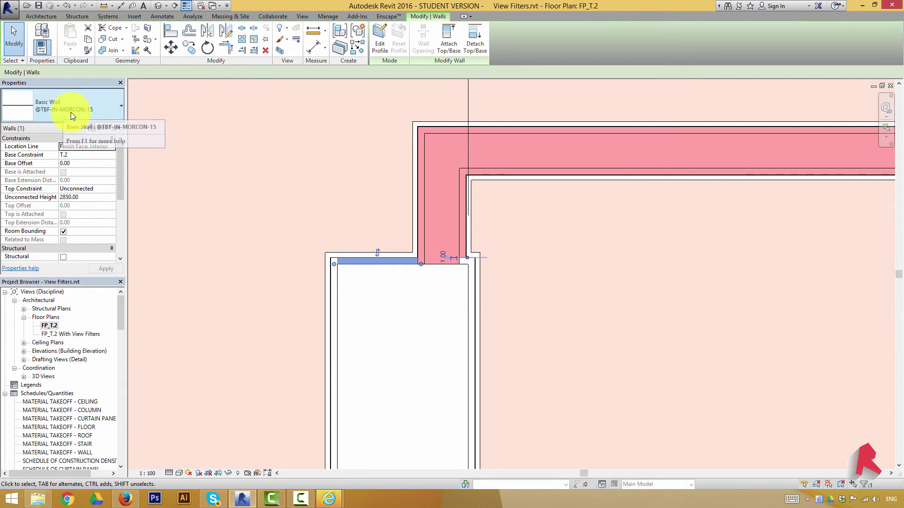
click(421, 303)
click(422, 242)
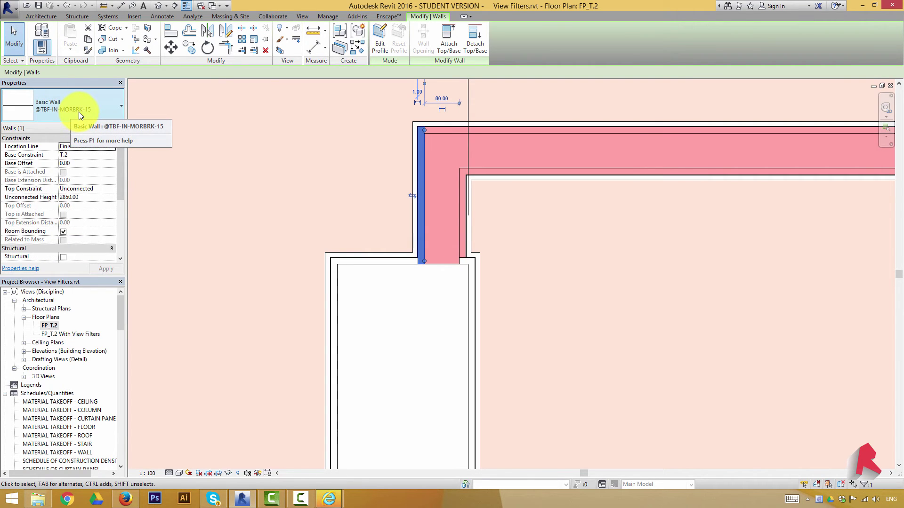
click(379, 261)
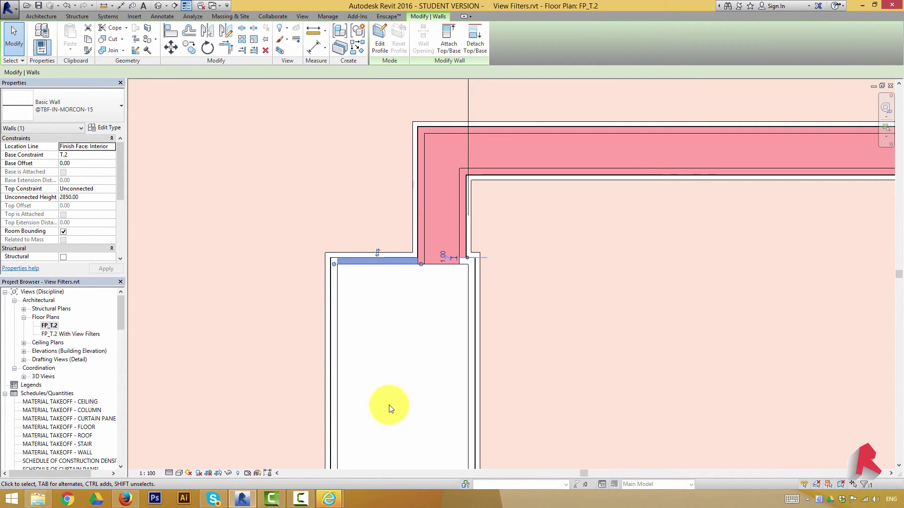
click(420, 215)
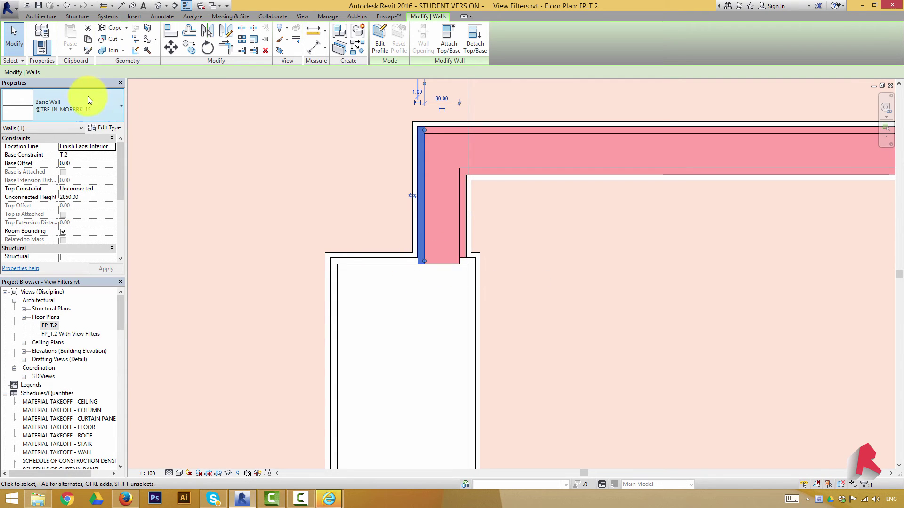
click(104, 128)
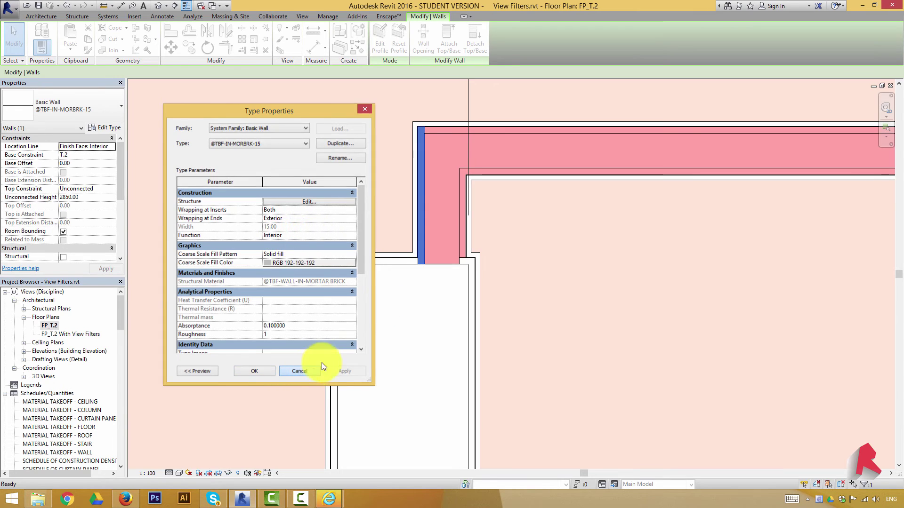
click(304, 371)
drag(409, 142, 420, 145)
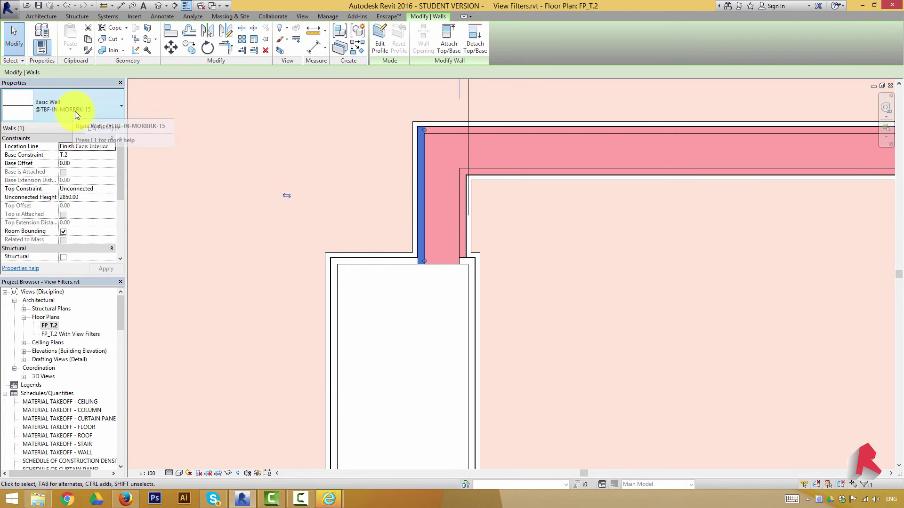
- Clear the selection and open the filter editor from FP_T.2's Visibility/Graphic Overrides Filters tab
click(432, 286)
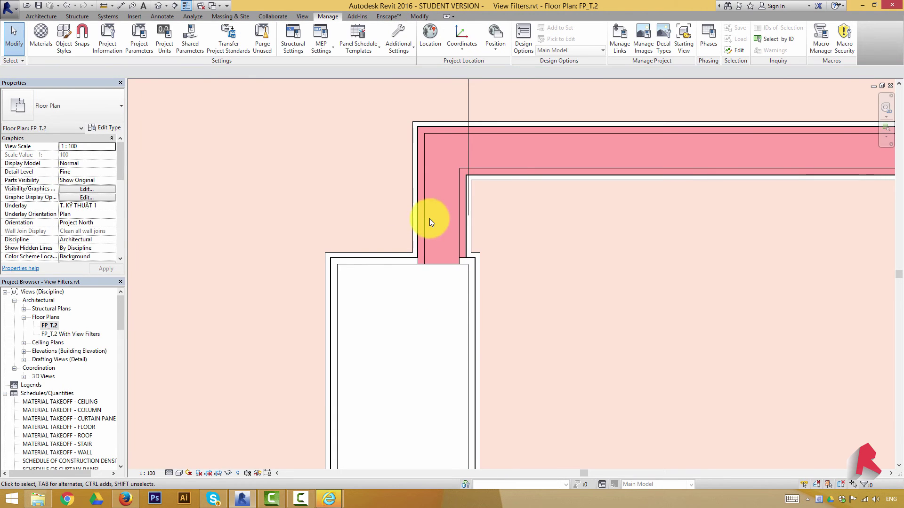
click(97, 189)
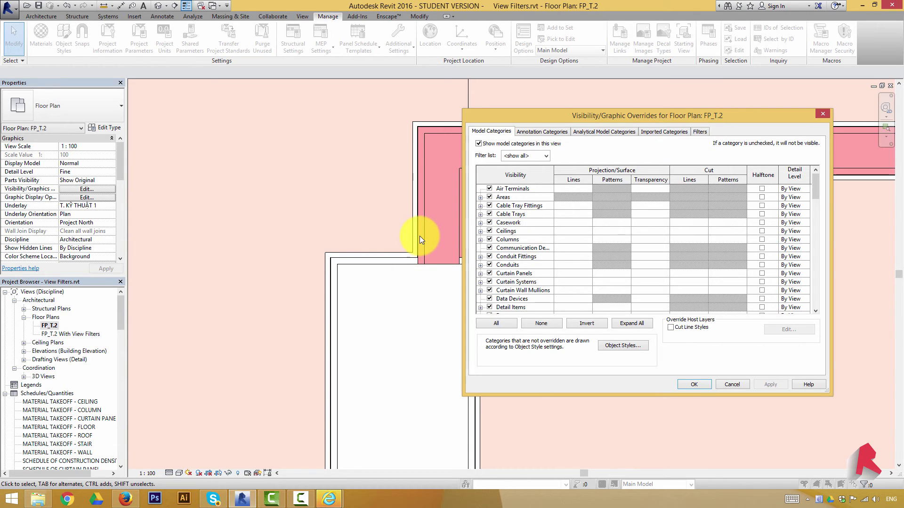
click(707, 127)
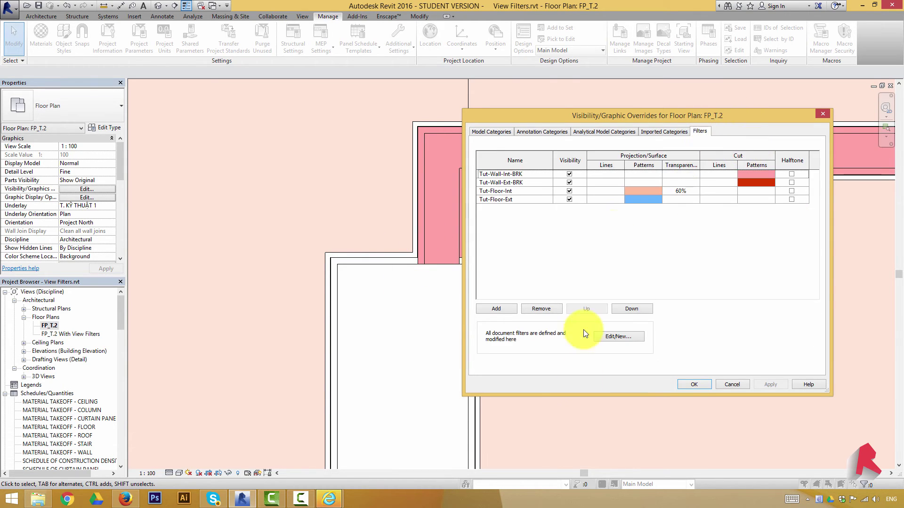
click(514, 307)
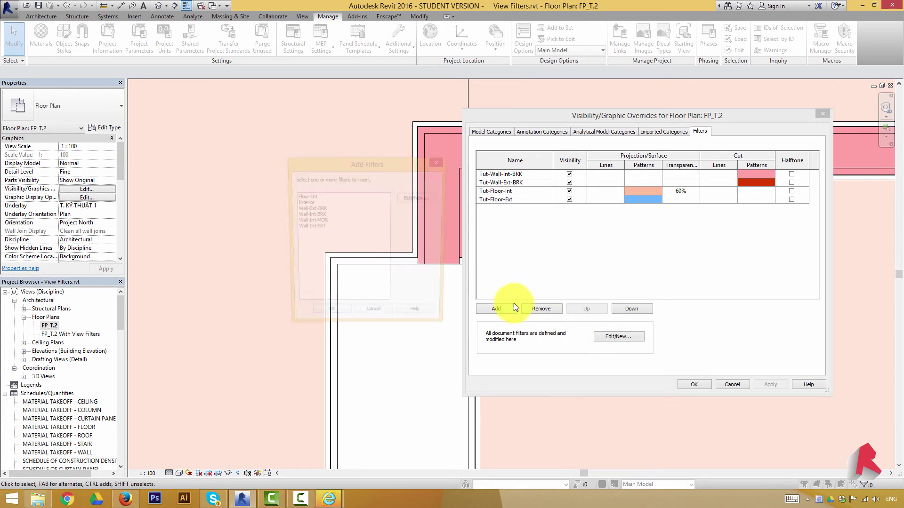
click(420, 198)
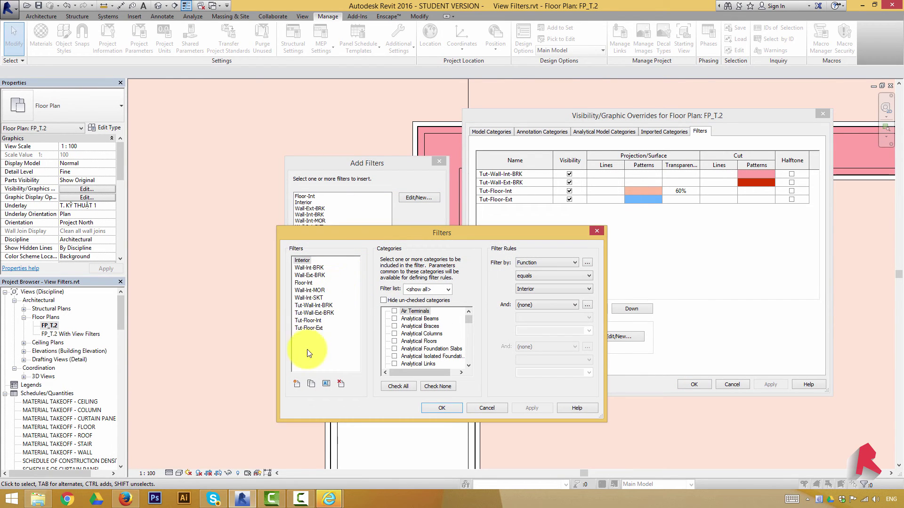
click(297, 383)
key(Escape)
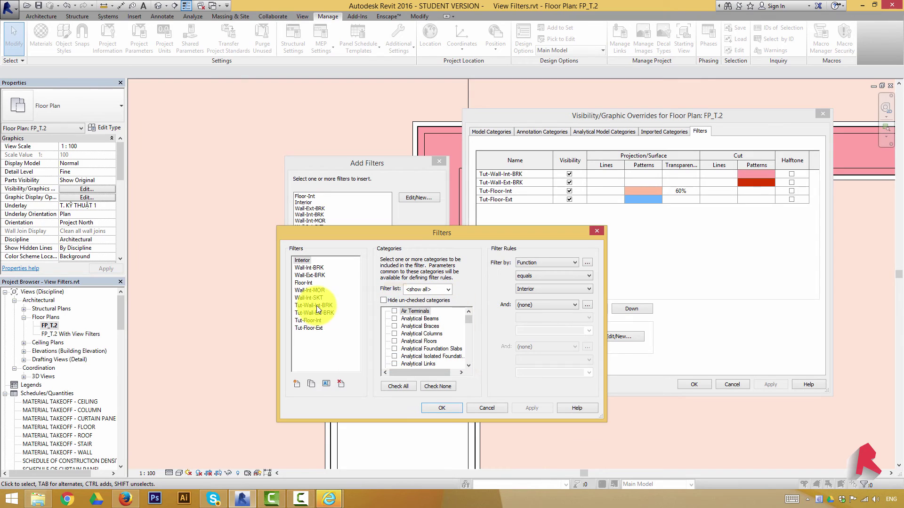
- Duplicate the Tut-Wall-Int-BRK filter and rename the copy Tut-Wall-Int-MOR
click(316, 306)
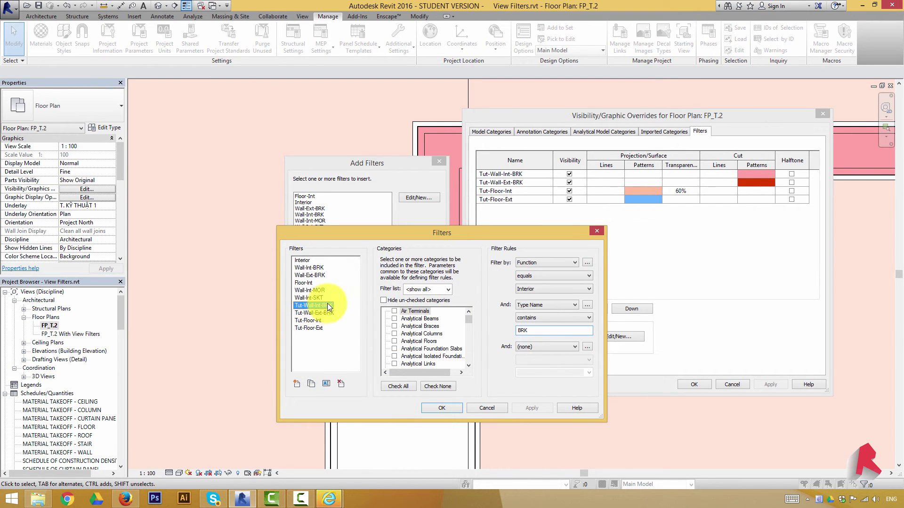
click(298, 384)
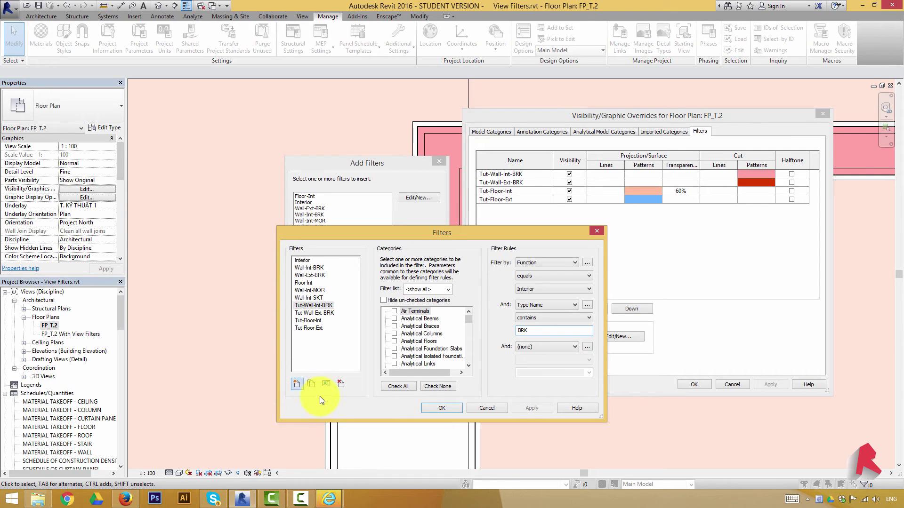
click(311, 385)
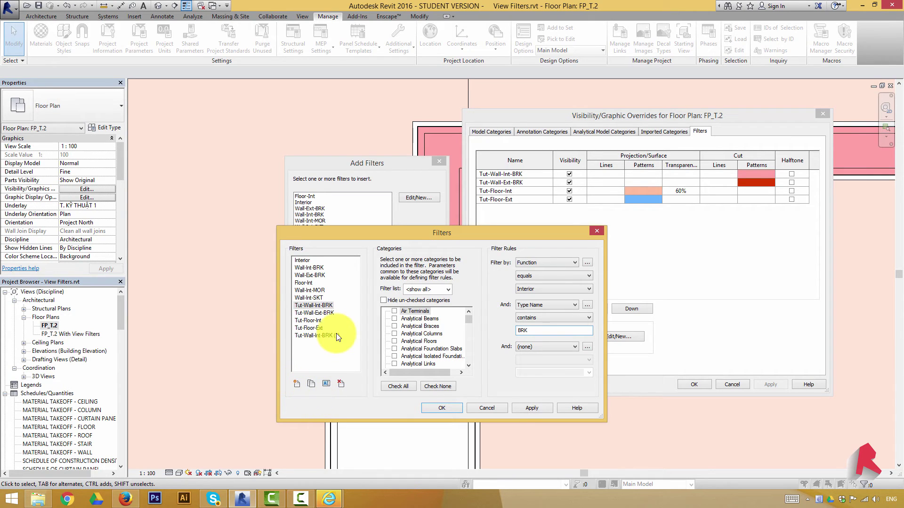
click(326, 384)
drag(448, 327, 522, 328)
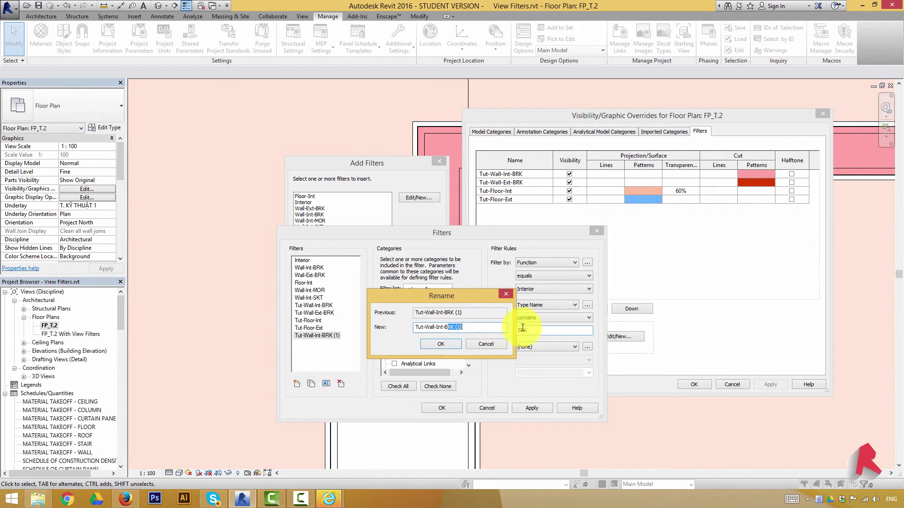
key(BackSpace)
key(BackSpace)
text(MOR)
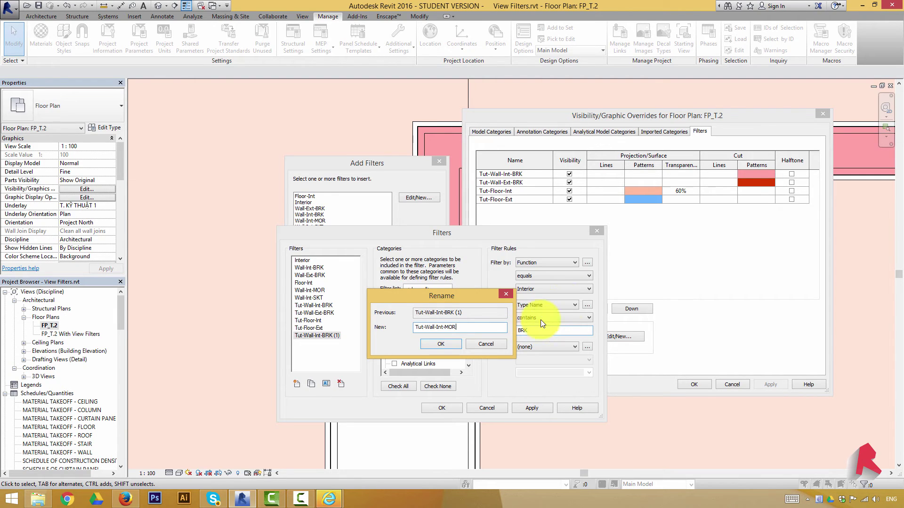
click(441, 345)
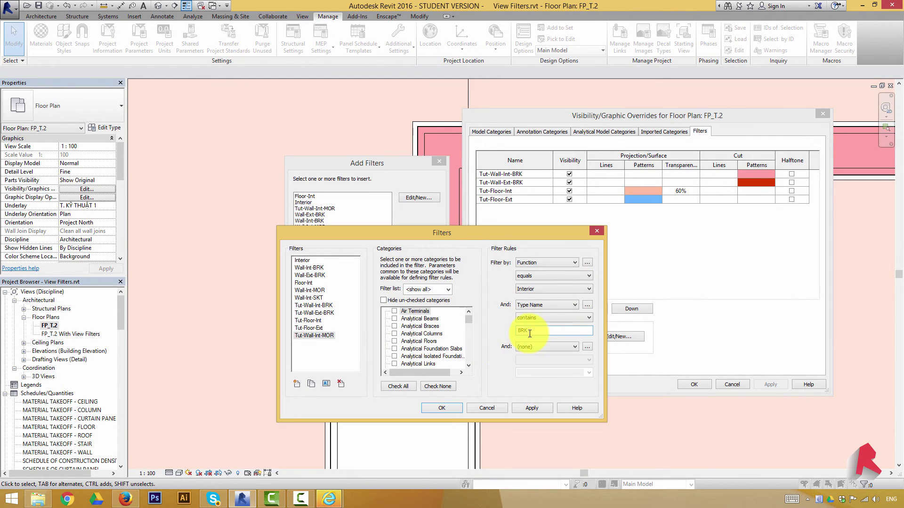
- Set the rule to contain MOR, save, and add Tut-Wall-Int-MOR to the view
text(MOR)
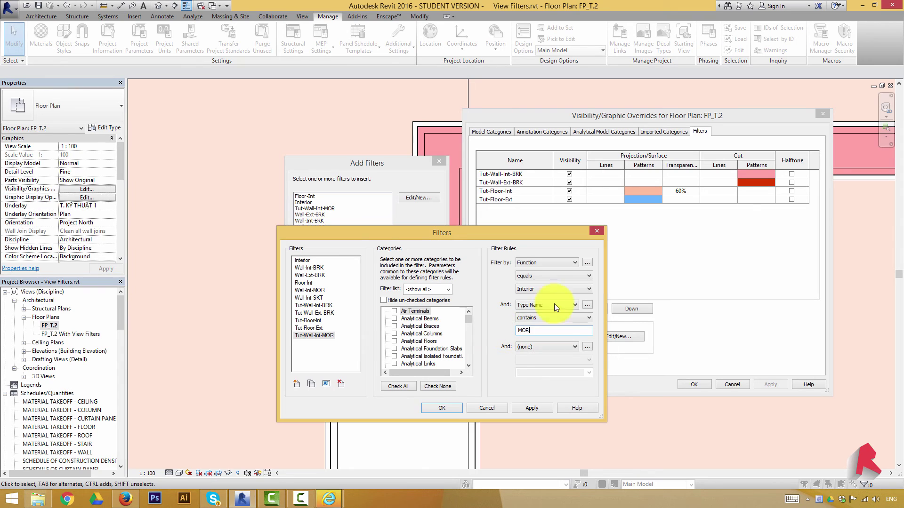
click(452, 408)
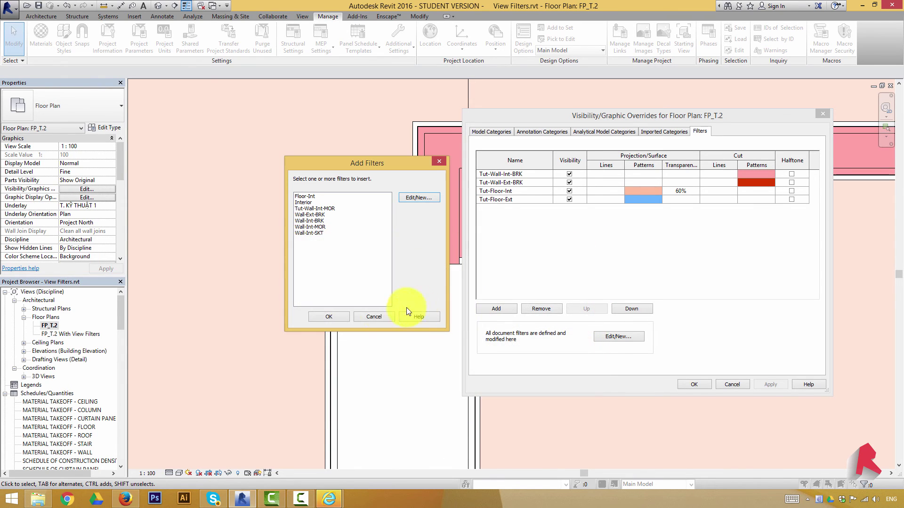
click(329, 209)
click(328, 317)
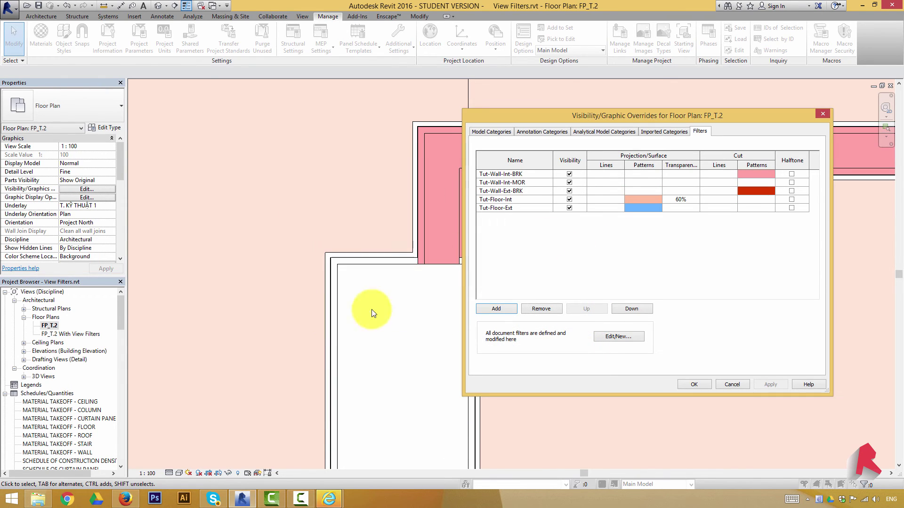
click(523, 183)
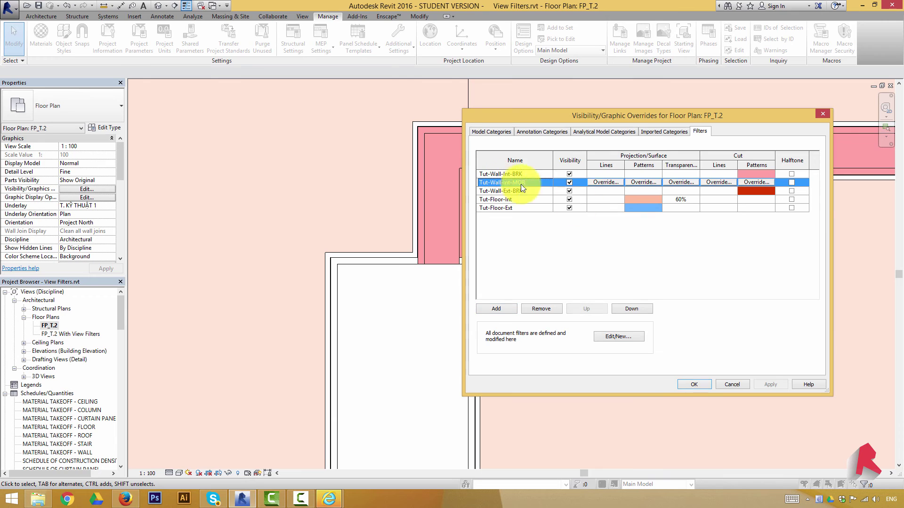
- Move Tut-Wall-Int-MOR down and give it a grey RGB 128-128-128 Steel cut pattern, then apply
click(632, 308)
click(632, 309)
click(631, 309)
click(752, 207)
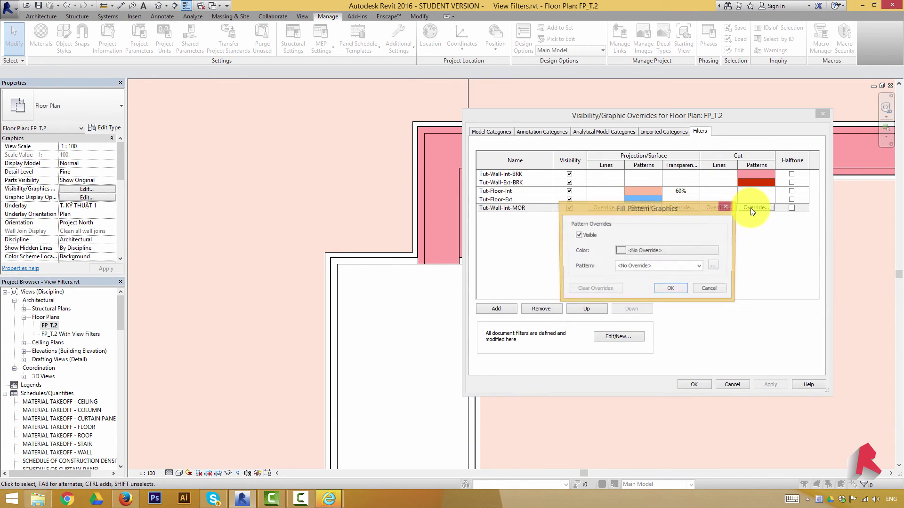
click(665, 250)
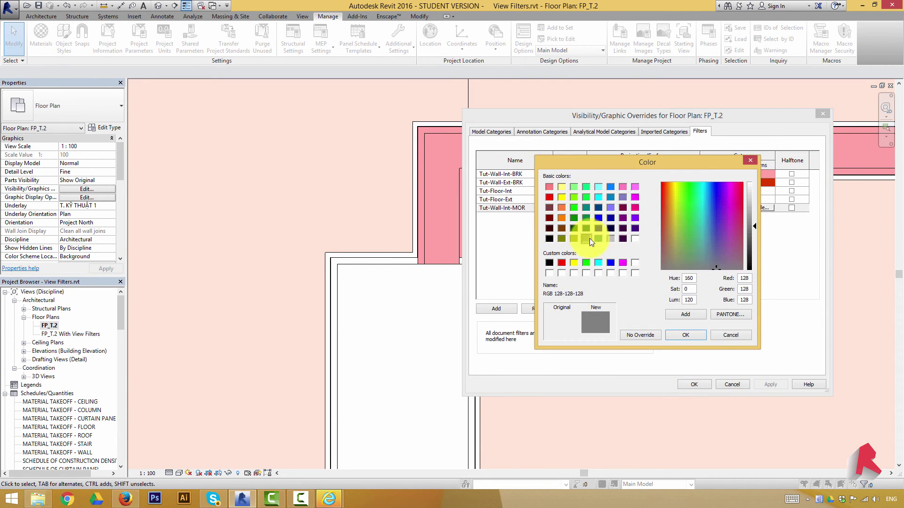
click(685, 335)
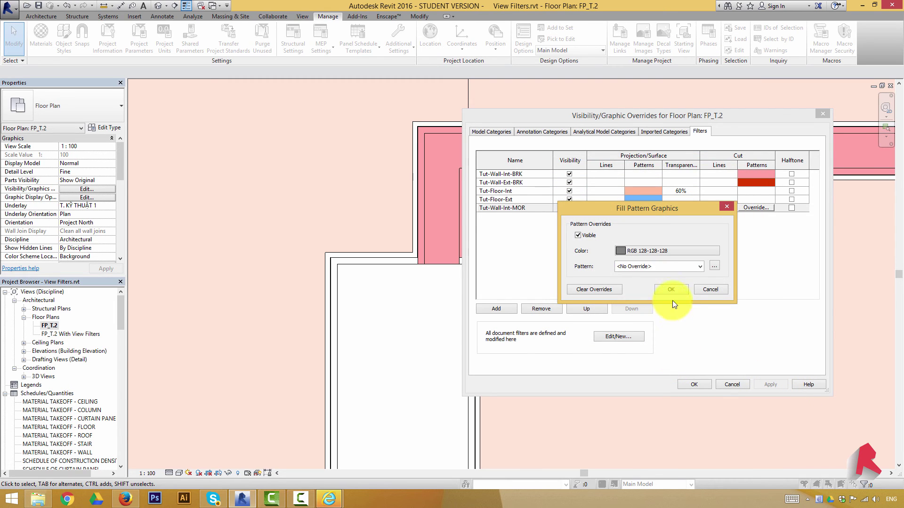
click(666, 265)
scroll(685, 403, down, 3)
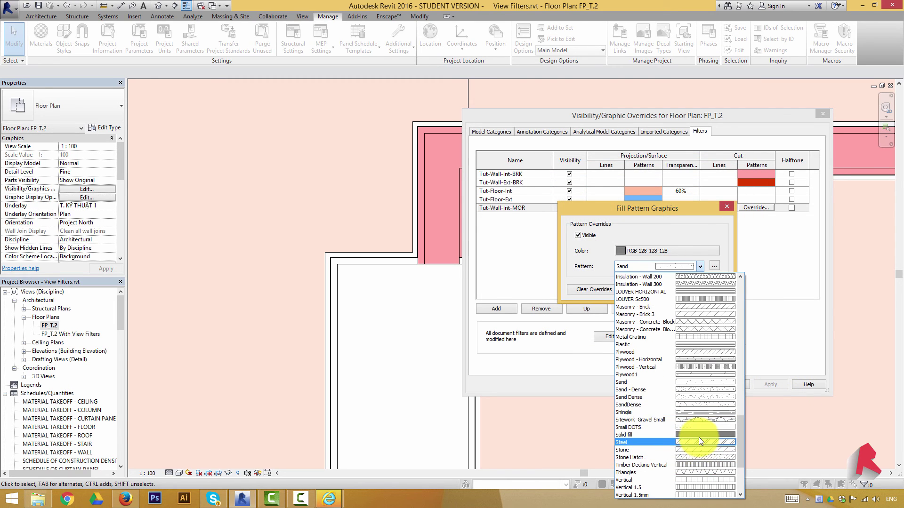
click(699, 441)
click(685, 291)
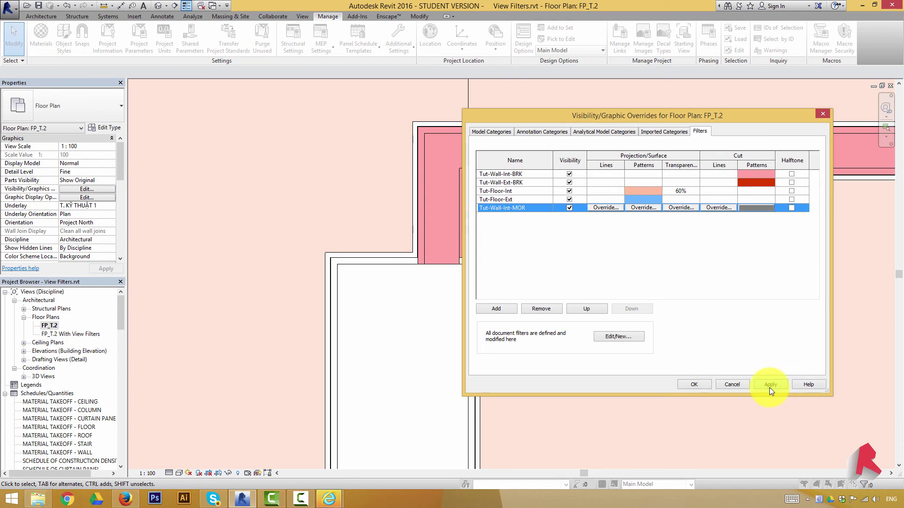
click(770, 385)
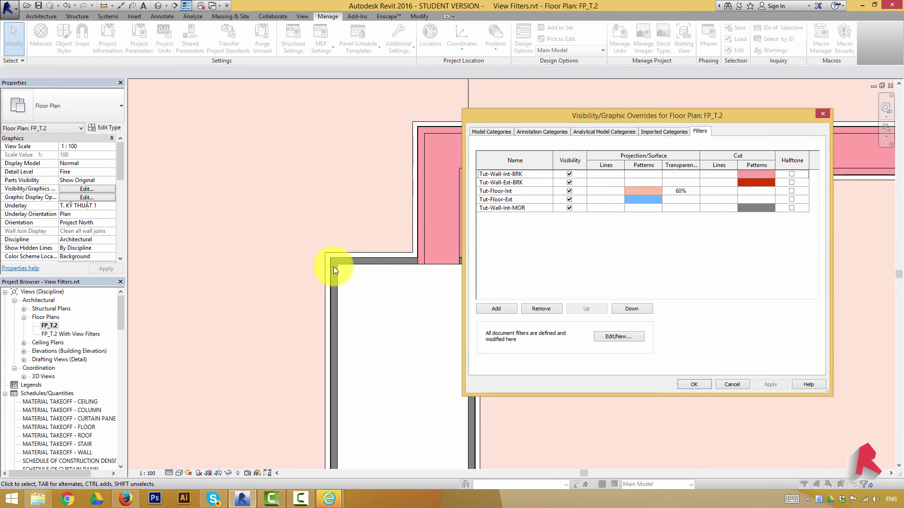
click(694, 385)
- Inspect the plan and check a wall's type, then clear the selection
scroll(351, 191, down, 1)
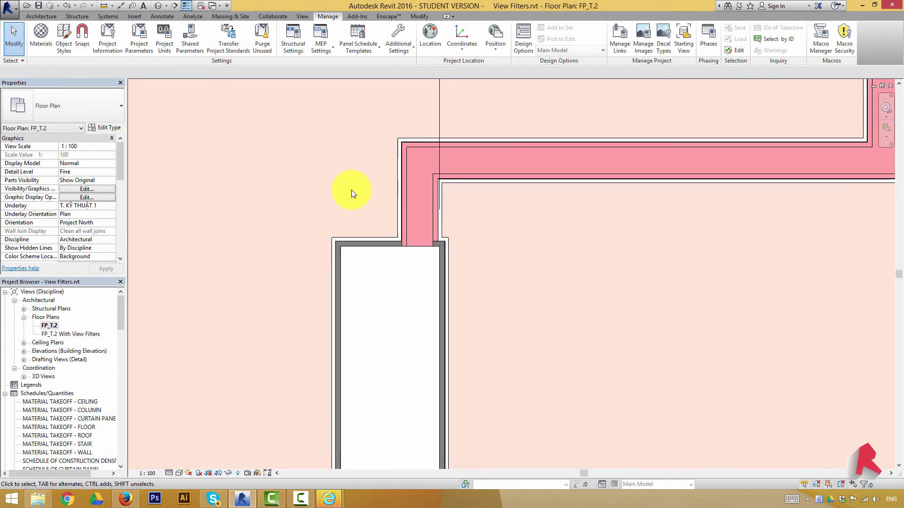
scroll(351, 190, down, 2)
scroll(352, 202, up, 2)
scroll(353, 211, down, 2)
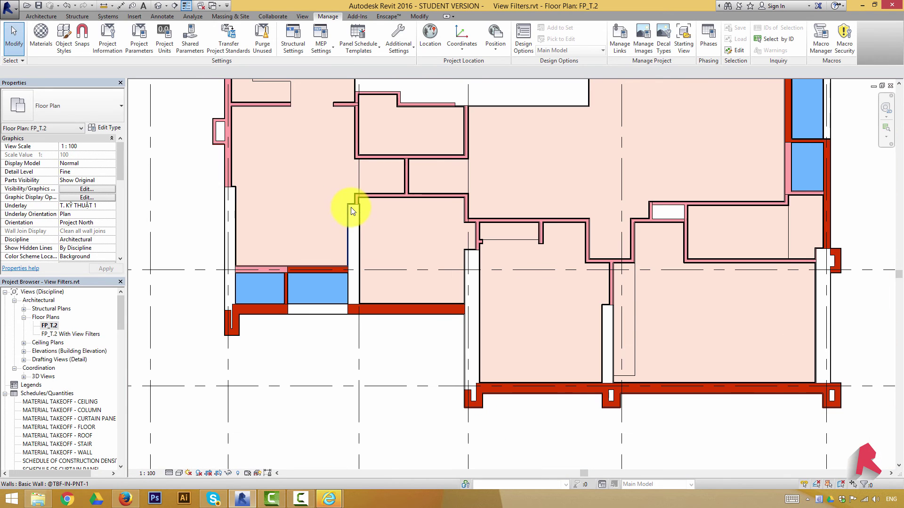
scroll(354, 193, up, 3)
scroll(359, 207, up, 2)
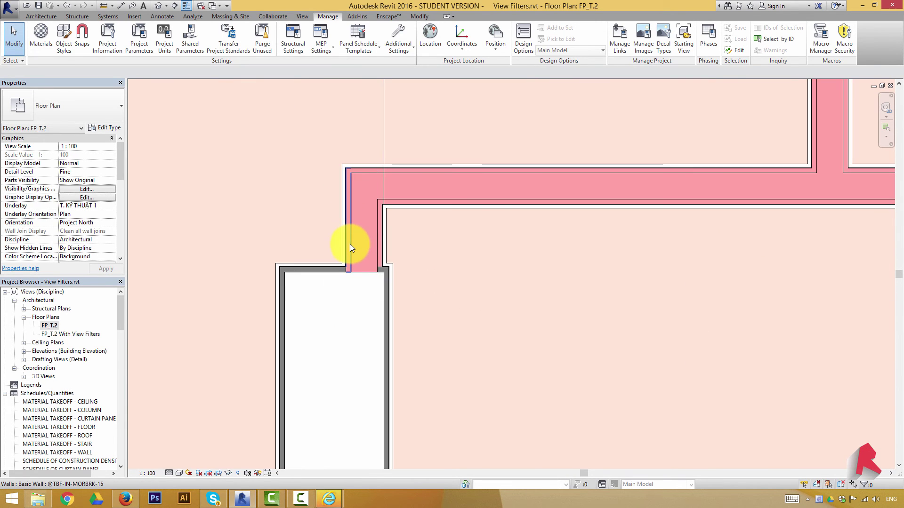
click(349, 244)
scroll(364, 175, up, 2)
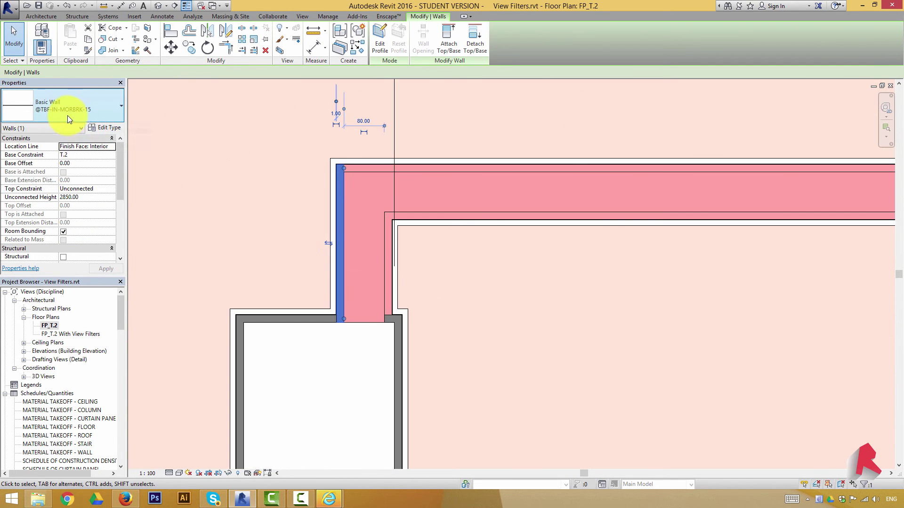
click(297, 341)
- Move Tut-Wall-Int-MOR to the top of FP_T.2's filter list and confirm
click(87, 188)
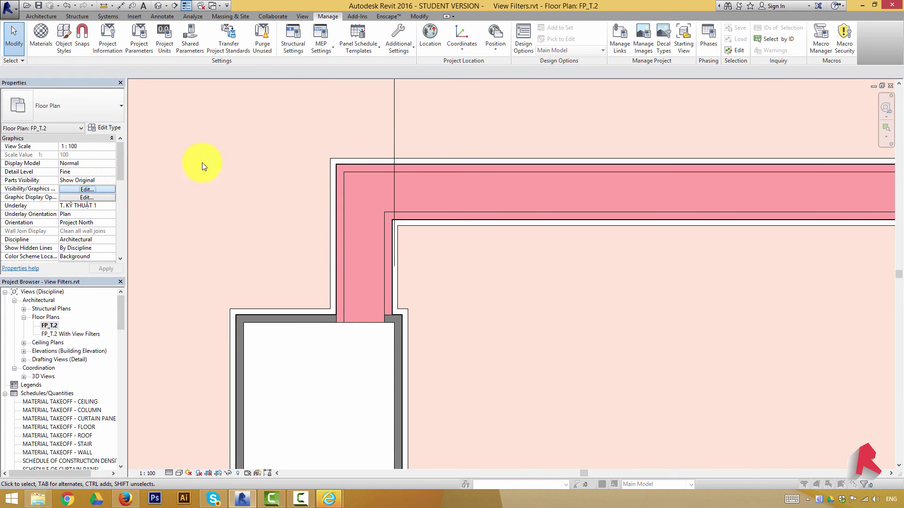
click(700, 132)
click(519, 208)
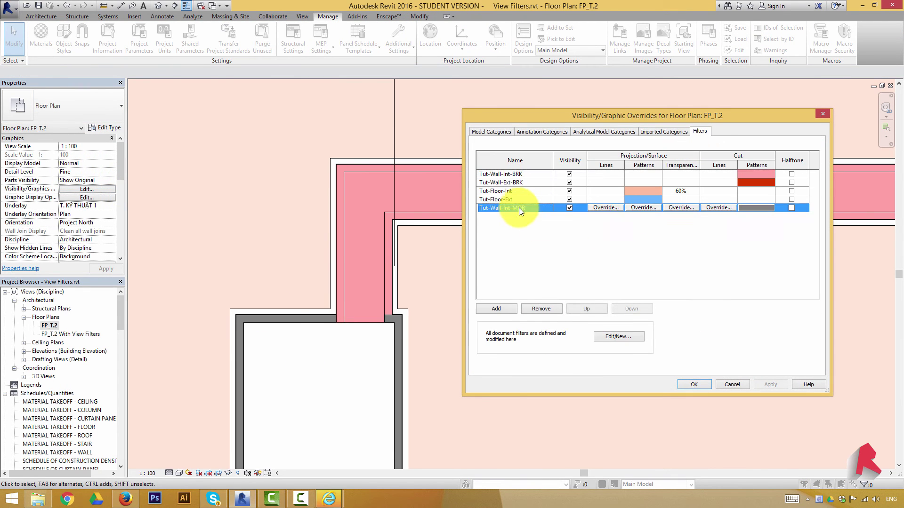
click(587, 309)
click(587, 309)
click(588, 308)
click(588, 309)
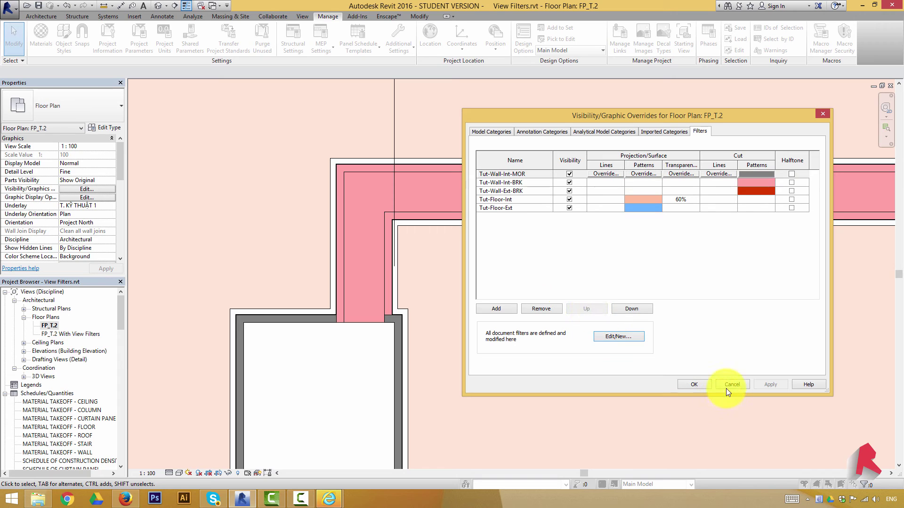
click(703, 382)
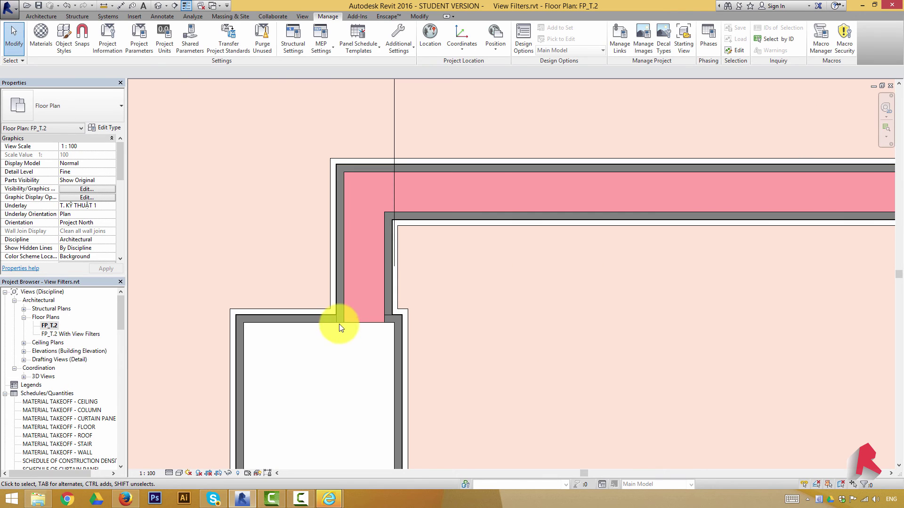
scroll(319, 335, up, 1)
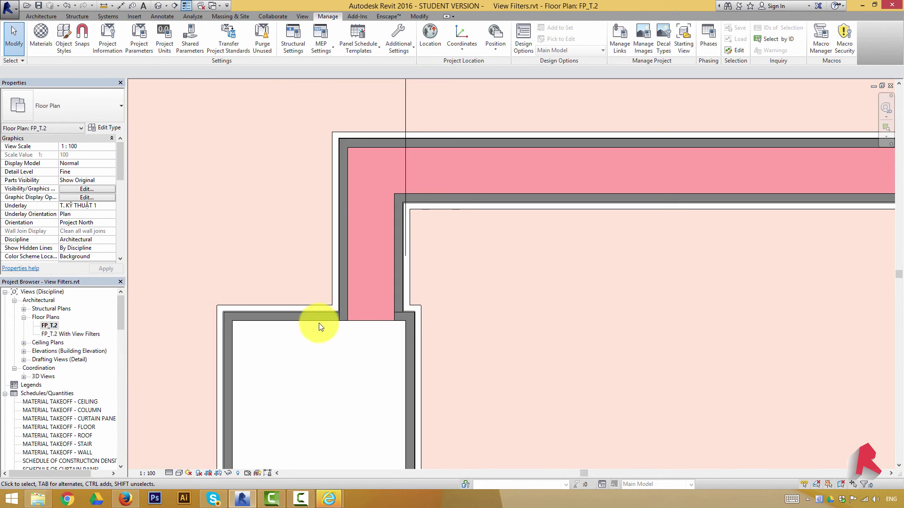
click(93, 188)
click(698, 131)
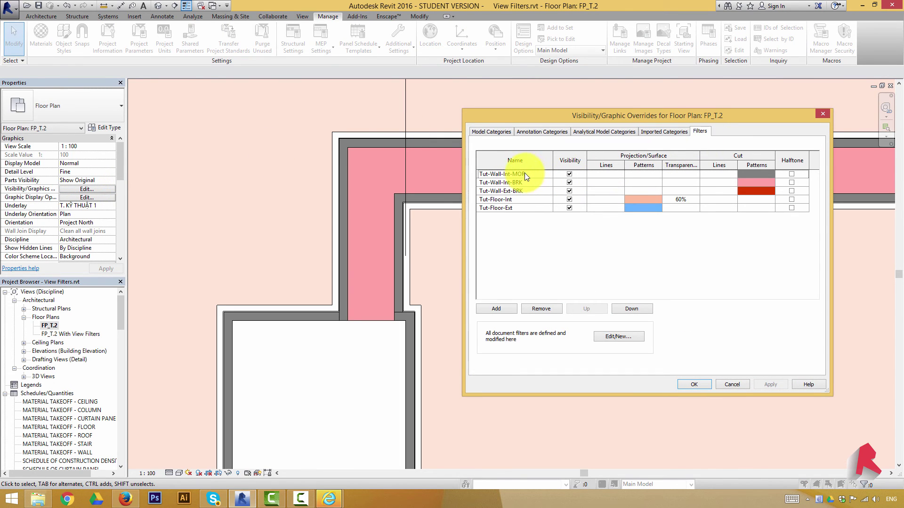
click(694, 384)
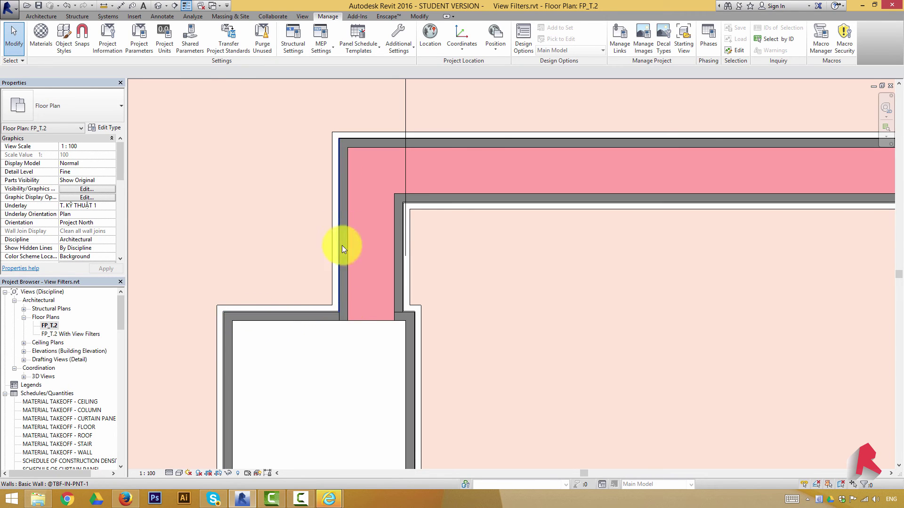
scroll(330, 314, down, 3)
scroll(330, 319, down, 1)
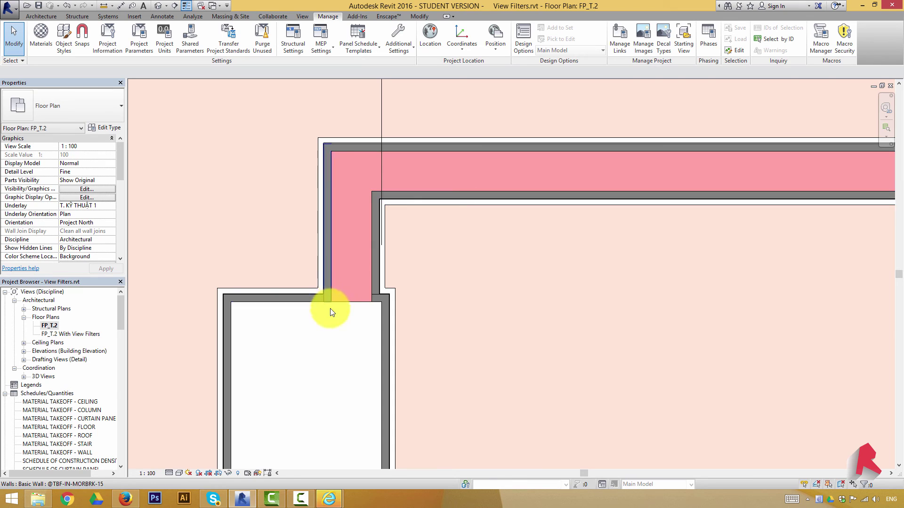
scroll(301, 377, down, 6)
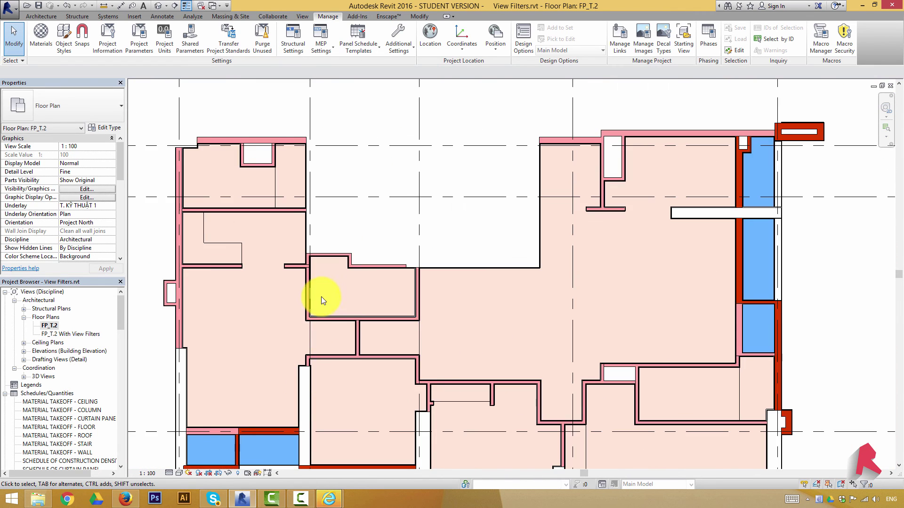
scroll(312, 411, up, 2)
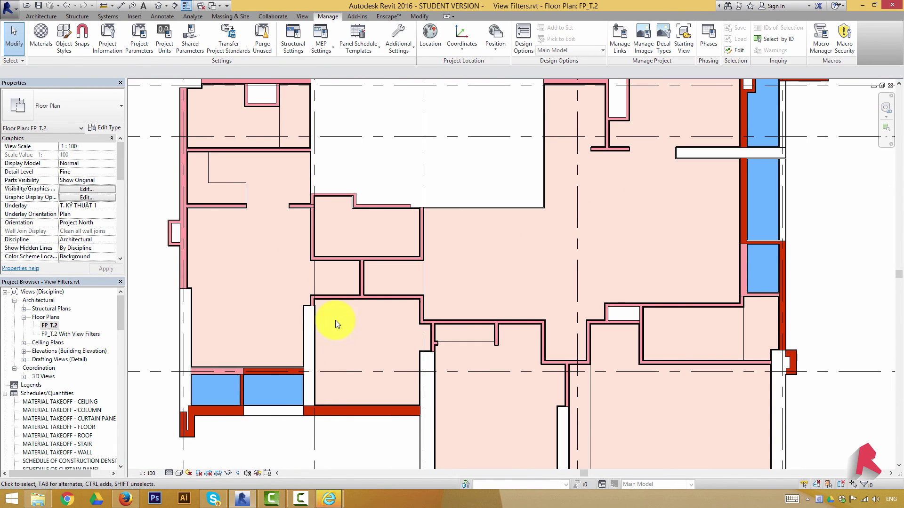
scroll(335, 321, down, 3)
middle_drag(336, 324, 353, 282)
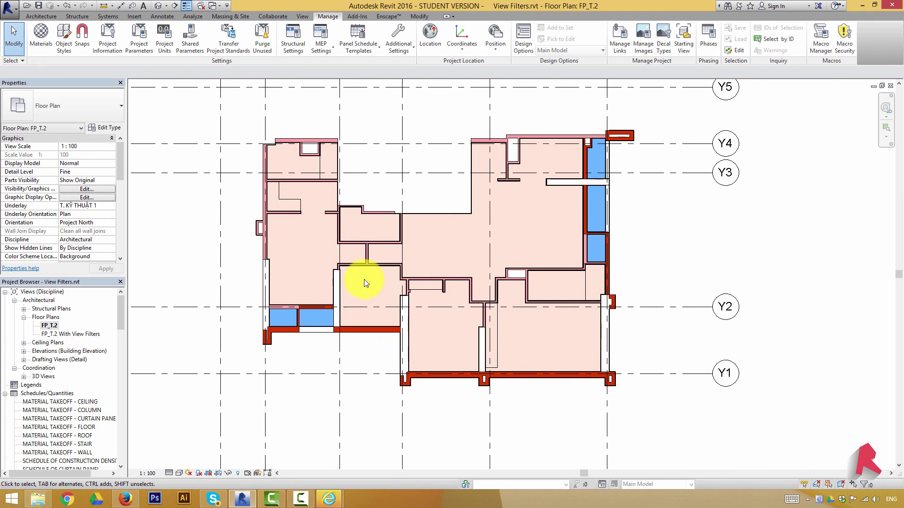
scroll(329, 311, up, 5)
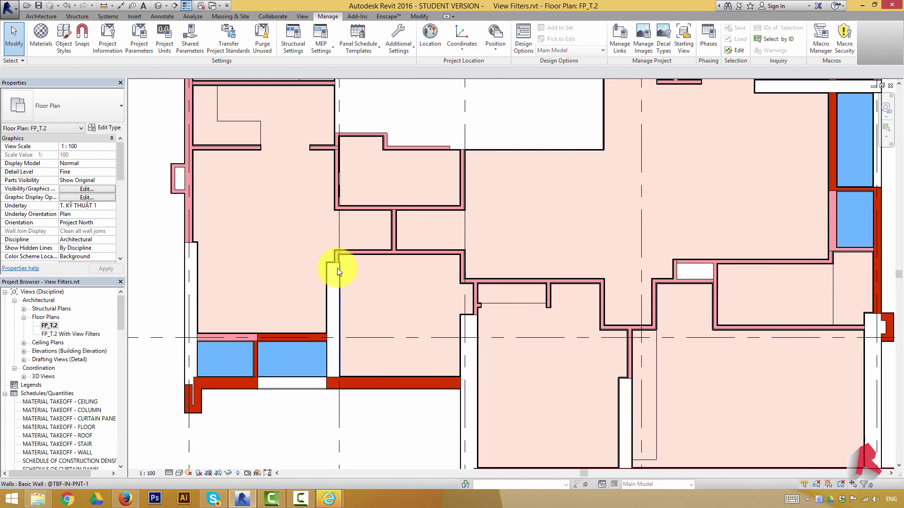
scroll(330, 279, up, 2)
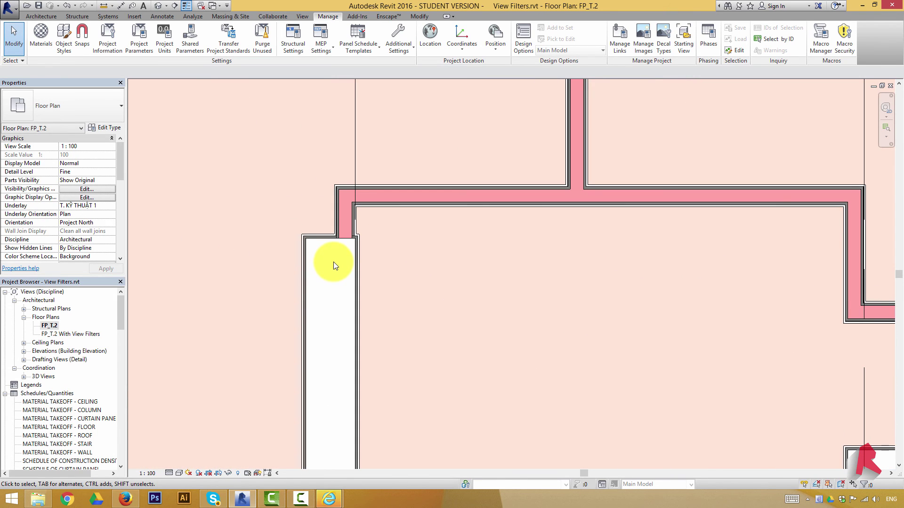
scroll(333, 249, up, 1)
scroll(333, 250, up, 1)
scroll(332, 250, down, 1)
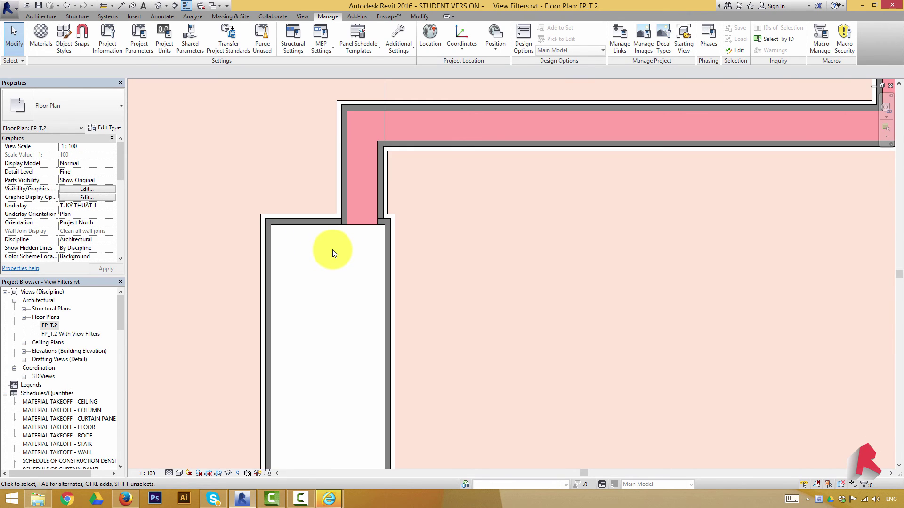
scroll(348, 379, down, 1)
scroll(314, 278, up, 1)
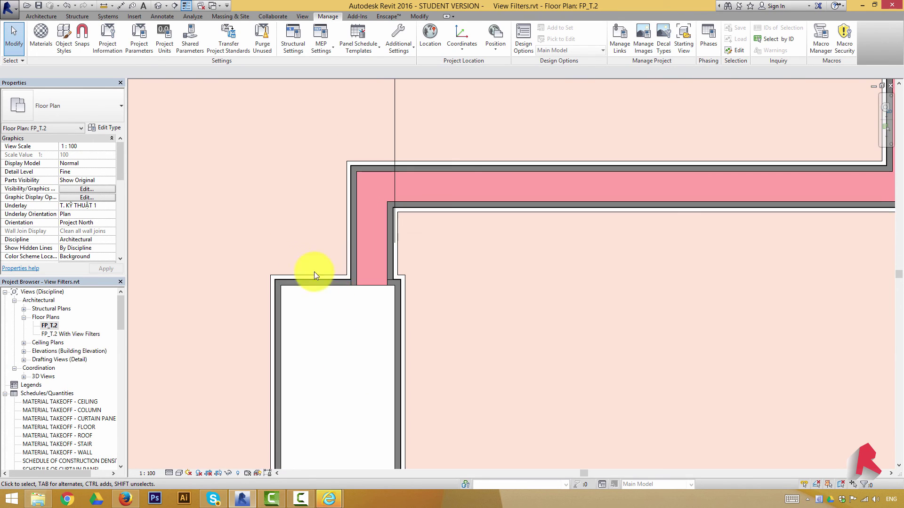
scroll(325, 351, down, 3)
scroll(328, 343, down, 4)
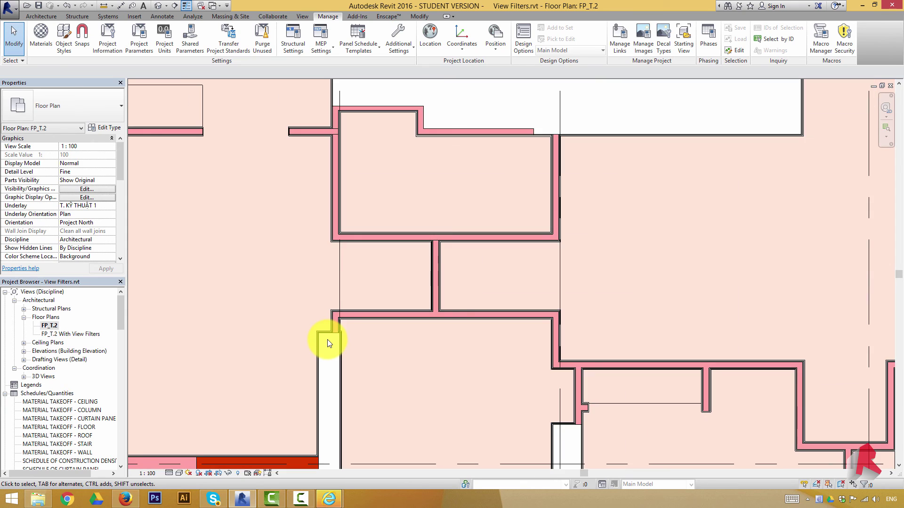
scroll(329, 337, down, 1)
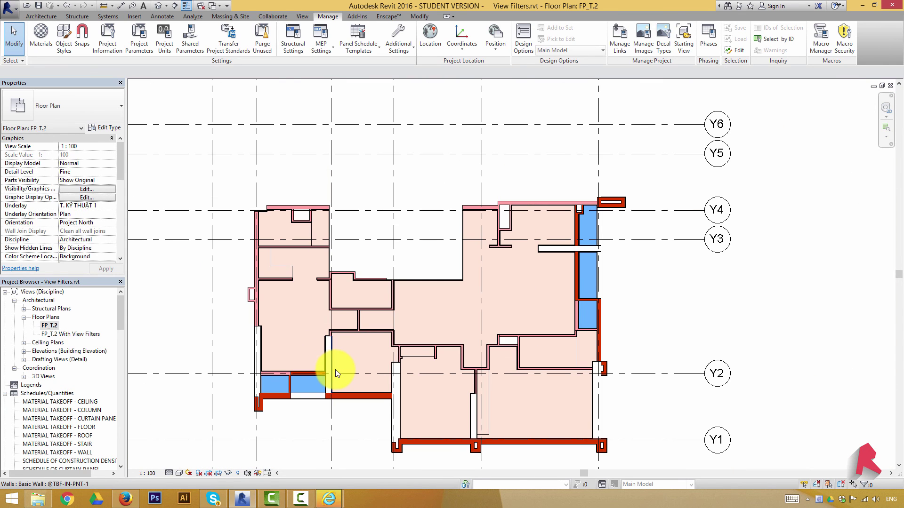
scroll(304, 394, up, 1)
middle_drag(307, 384, 311, 358)
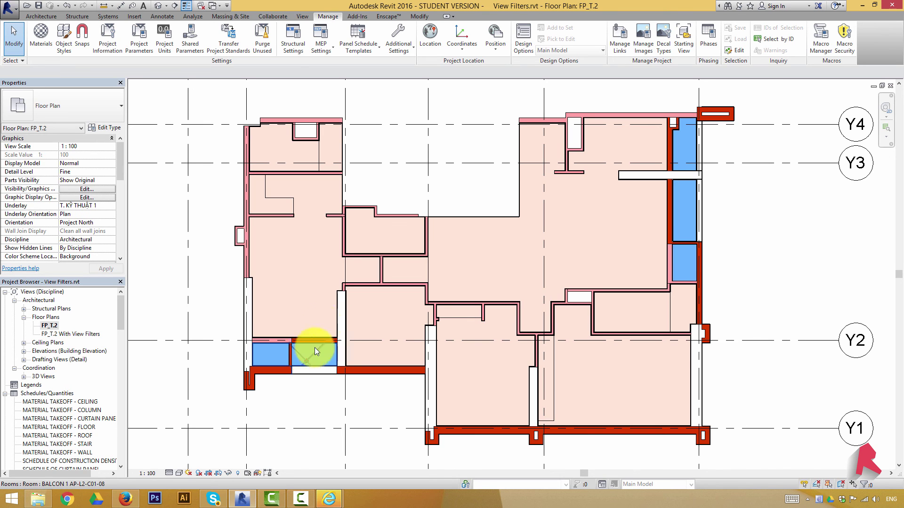
click(107, 189)
click(700, 132)
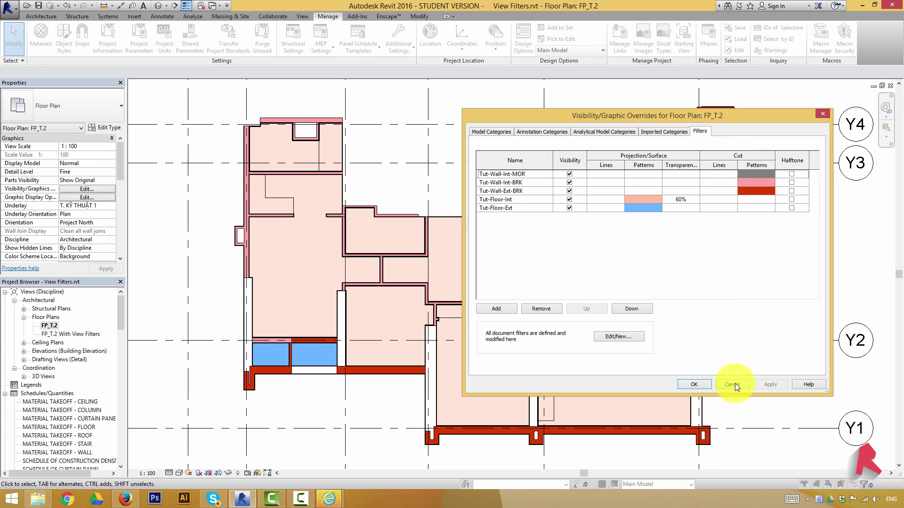
click(707, 384)
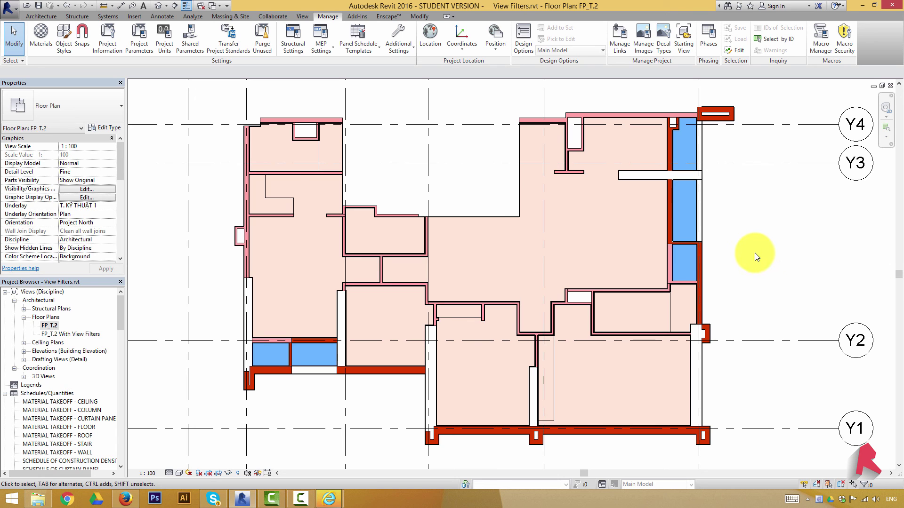
scroll(550, 235, down, 2)
scroll(704, 236, down, 2)
scroll(616, 242, up, 3)
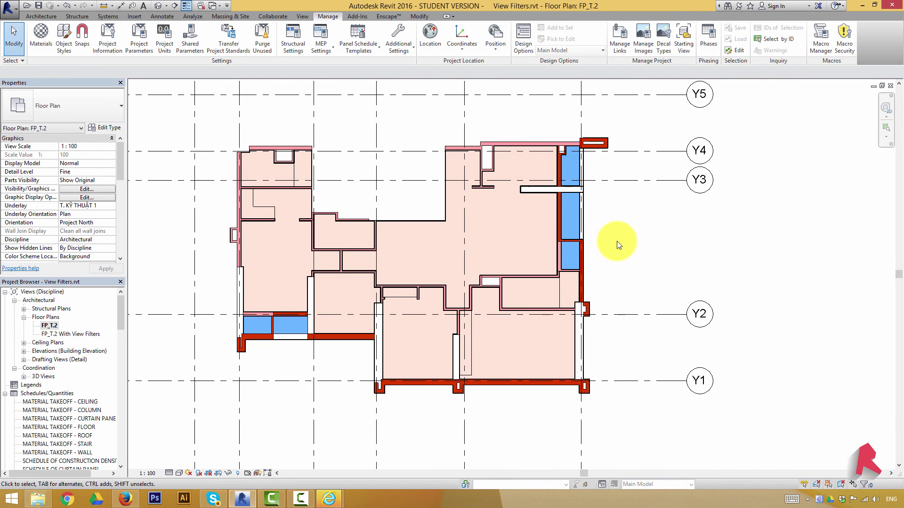
middle_drag(615, 242, 747, 245)
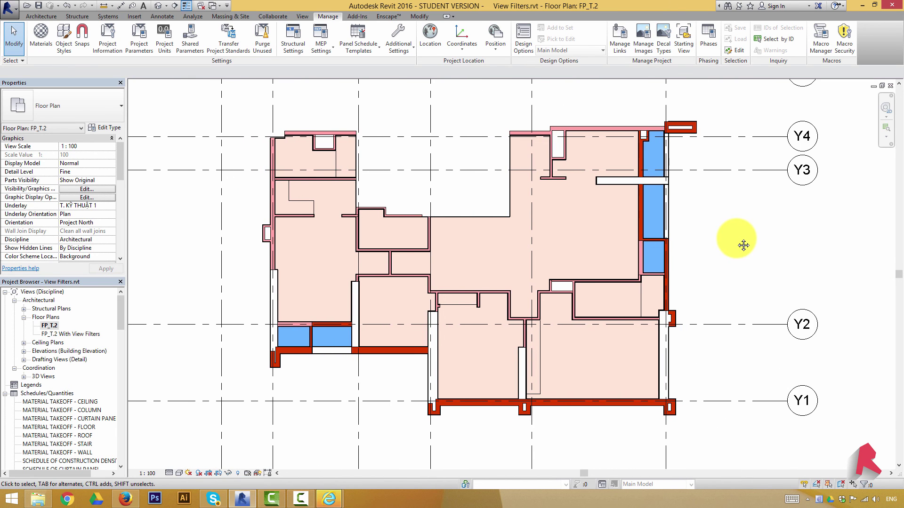